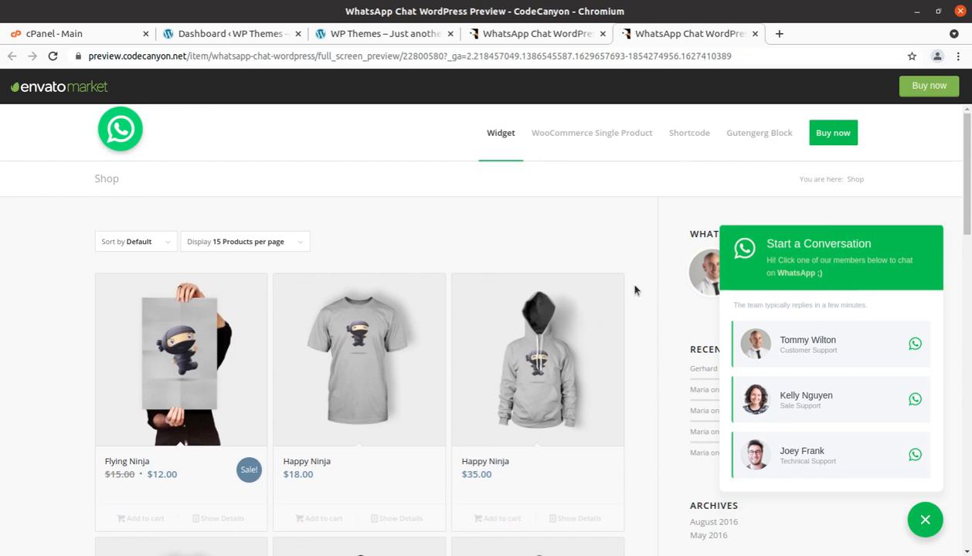
Step: Test the demo widget's Customer Support and Sale Support chat links, closing each WhatsApp page that opens
{"action": "left_click", "coordinate": [809, 351]}
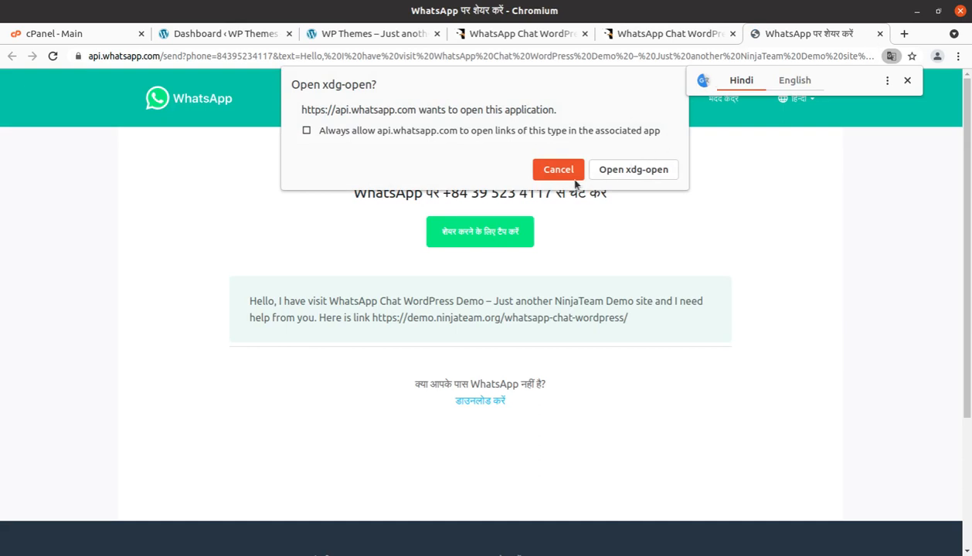
{"action": "left_click", "coordinate": [570, 177]}
{"action": "left_click", "coordinate": [880, 33]}
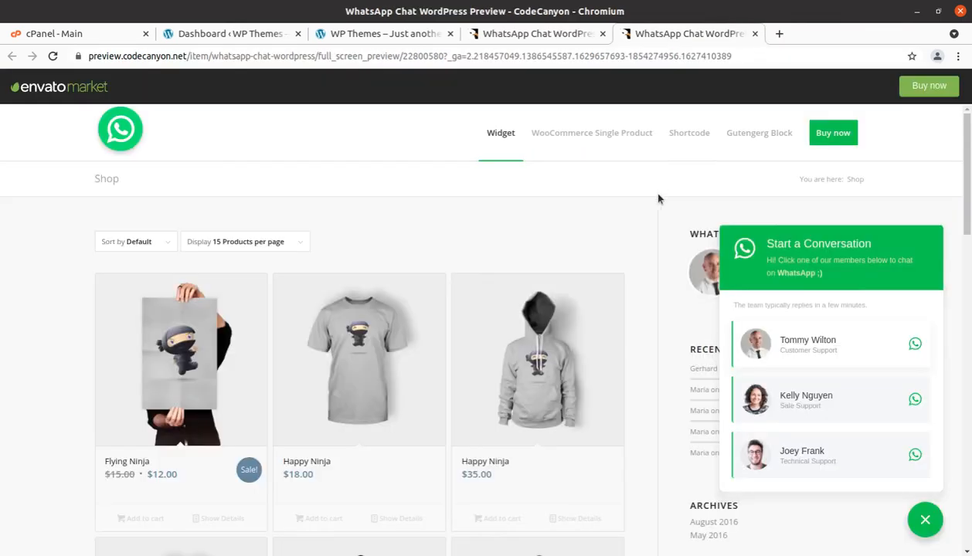
{"action": "left_click", "coordinate": [814, 401]}
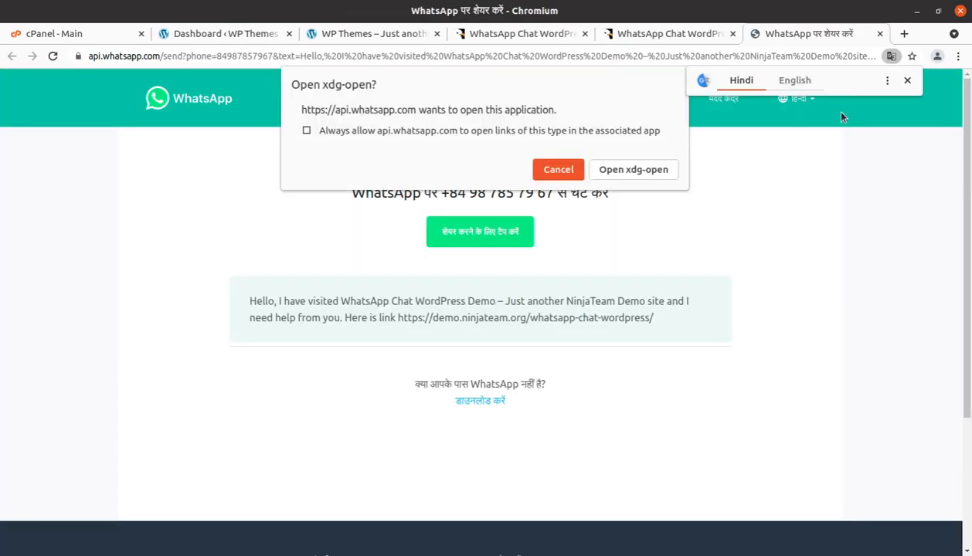
{"action": "left_click", "coordinate": [879, 33]}
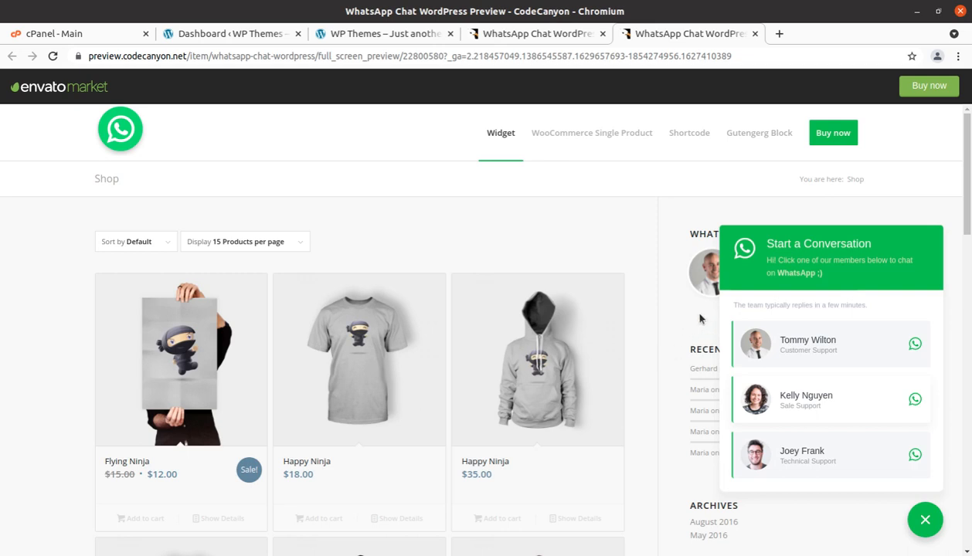
Step: Collapse and reopen the demo chat widget, test the Customer Support link again, and close its WhatsApp page
{"action": "left_click", "coordinate": [924, 520]}
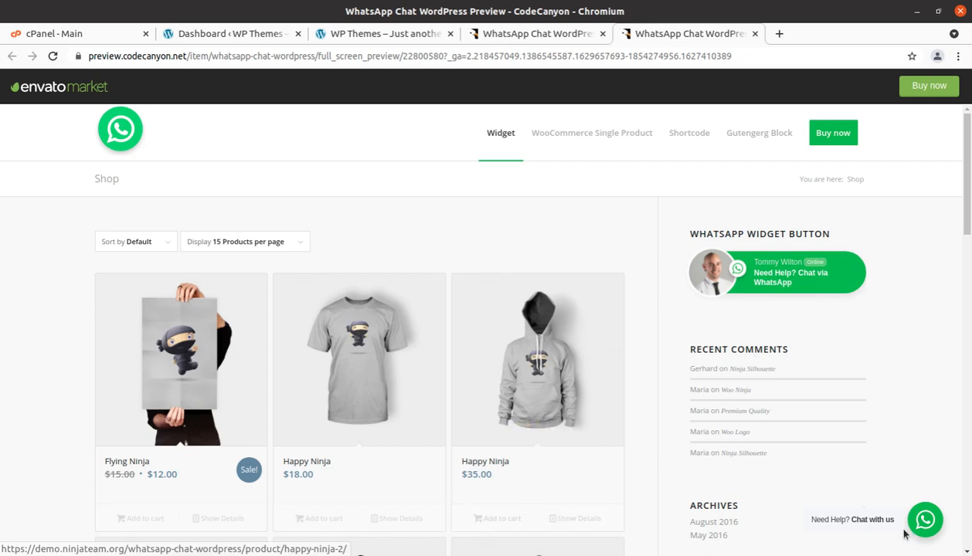
{"action": "left_click", "coordinate": [925, 520]}
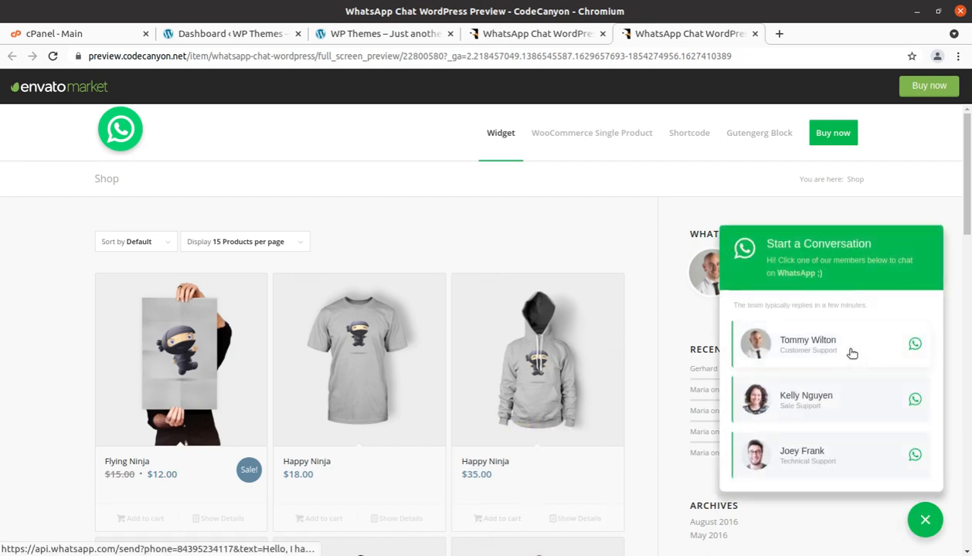
{"action": "left_click", "coordinate": [822, 350]}
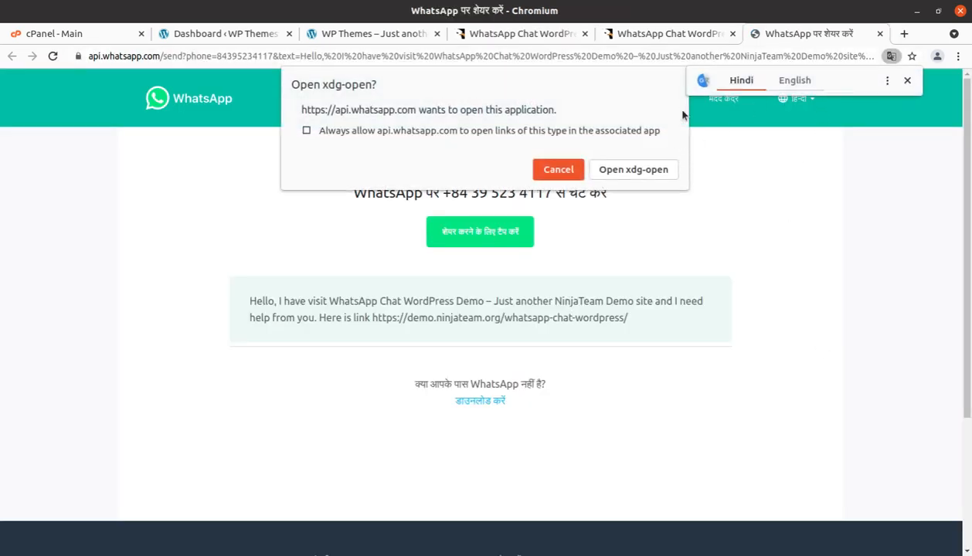
{"action": "left_click", "coordinate": [879, 33]}
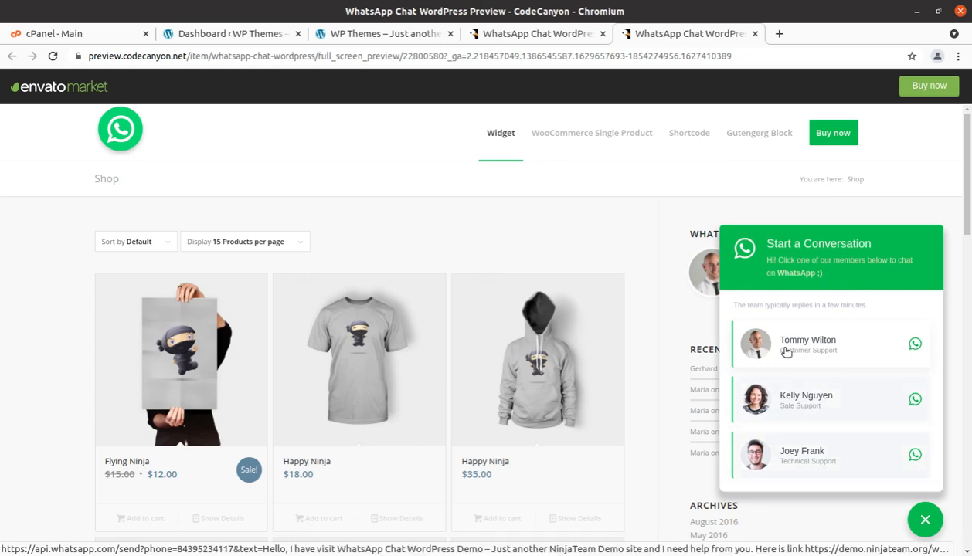
Step: Show the WhatsApp Chat WordPress item page on CodeCanyon and highlight its title and author line
{"action": "left_click", "coordinate": [502, 34]}
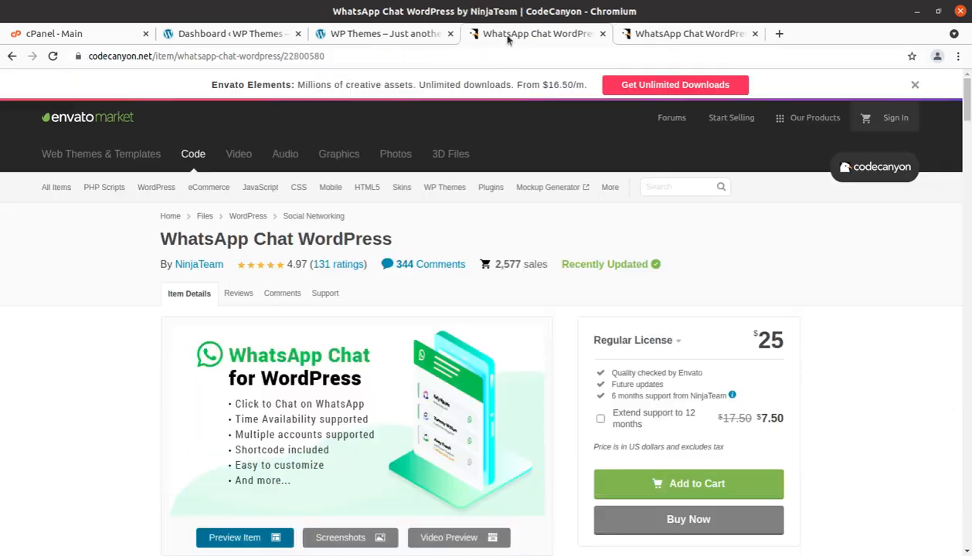
{"action": "left_click_drag", "start_coordinate": [161, 232], "coordinate": [392, 264]}
{"action": "left_click", "coordinate": [131, 280]}
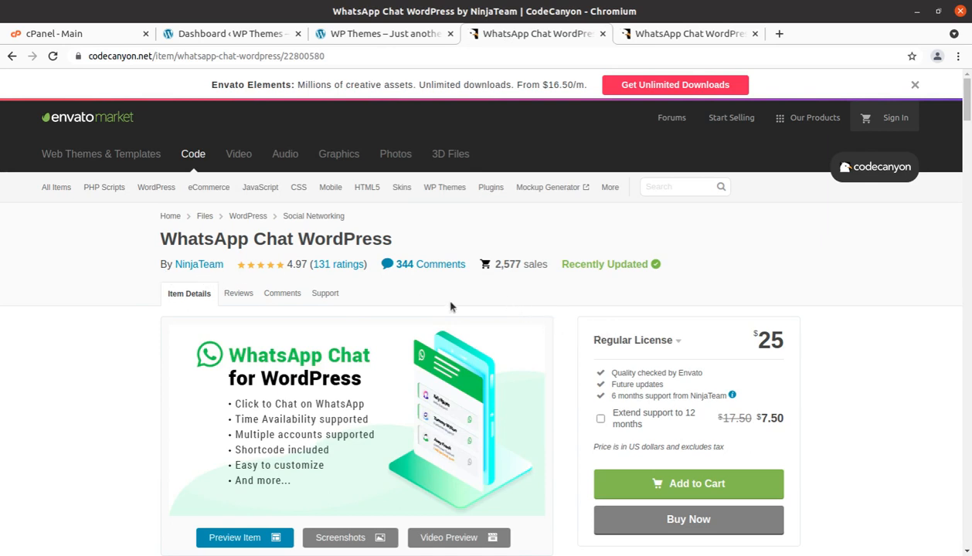
Step: Examine the item's price, plugin description, demo links and phone preview on the CodeCanyon page
{"action": "scroll", "coordinate": [695, 479], "scroll_direction": "down", "scroll_amount": 2}
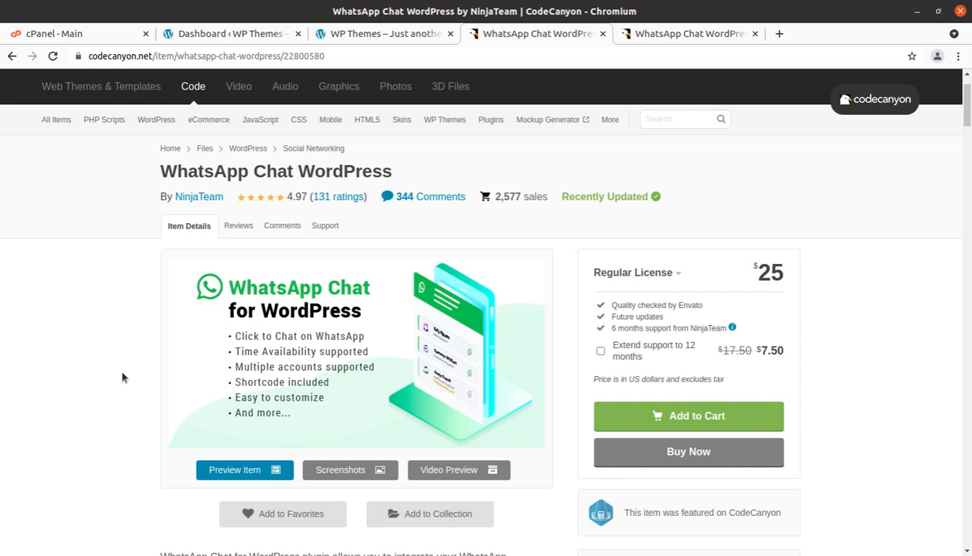
{"action": "scroll", "coordinate": [162, 385], "scroll_direction": "down", "scroll_amount": 1}
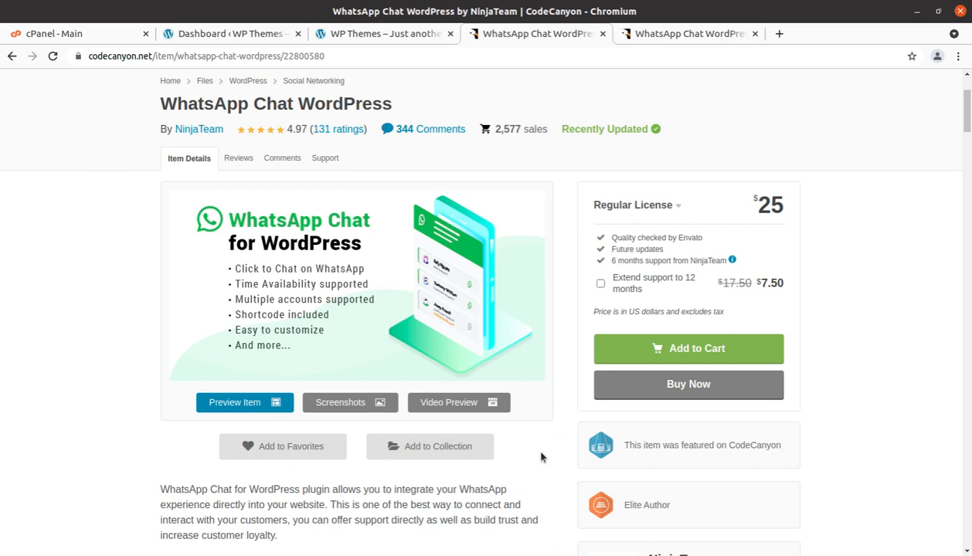
{"action": "scroll", "coordinate": [540, 457], "scroll_direction": "down", "scroll_amount": 1}
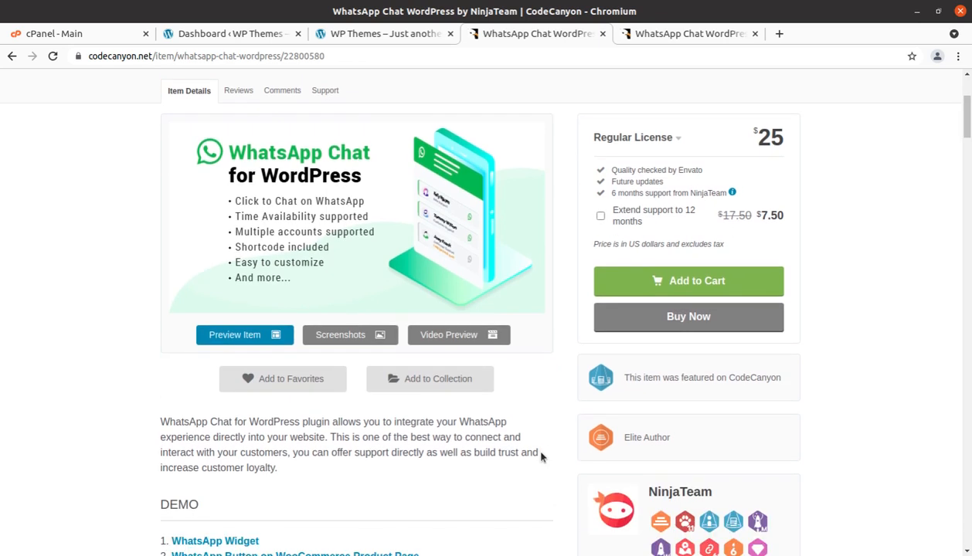
{"action": "scroll", "coordinate": [540, 458], "scroll_direction": "down", "scroll_amount": 2}
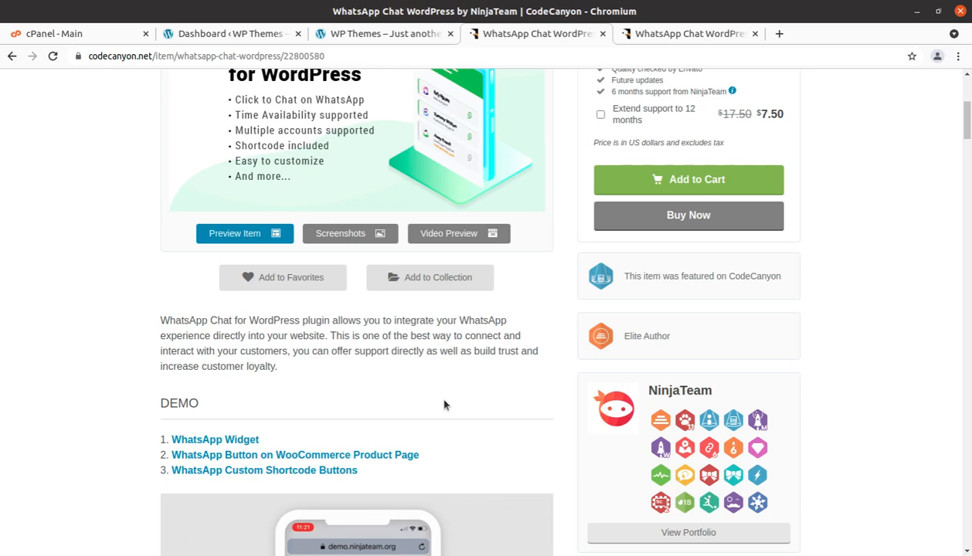
{"action": "scroll", "coordinate": [444, 405], "scroll_direction": "down", "scroll_amount": 1}
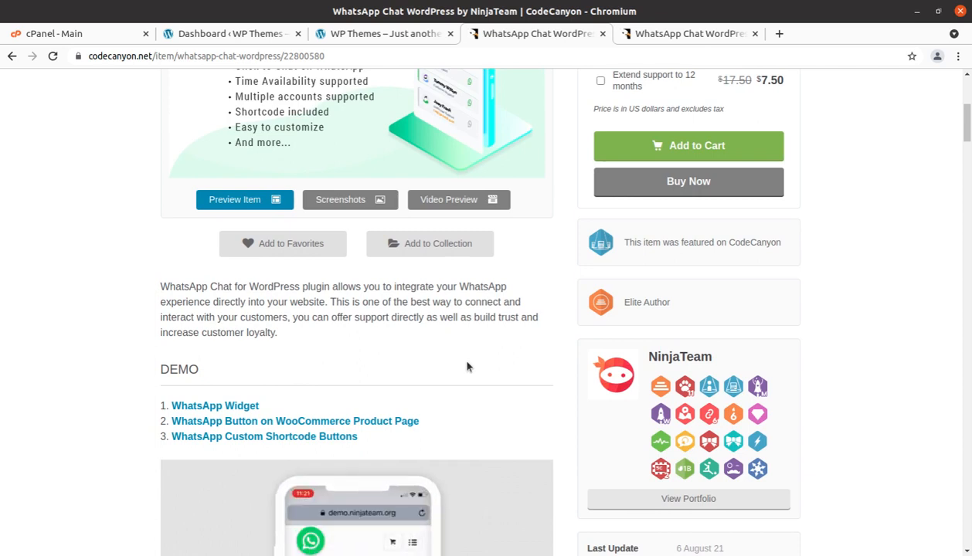
{"action": "scroll", "coordinate": [467, 367], "scroll_direction": "down", "scroll_amount": 4}
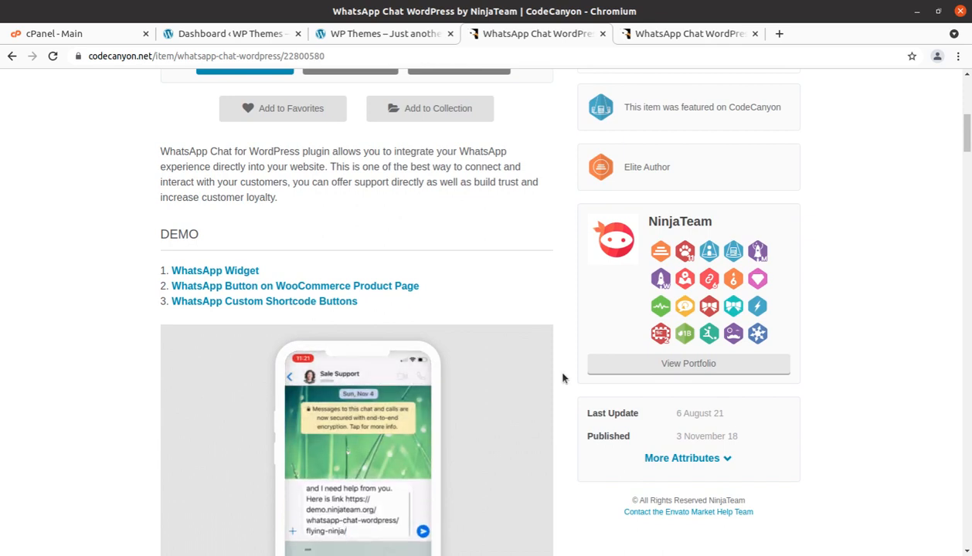
{"action": "scroll", "coordinate": [558, 418], "scroll_direction": "down", "scroll_amount": 5}
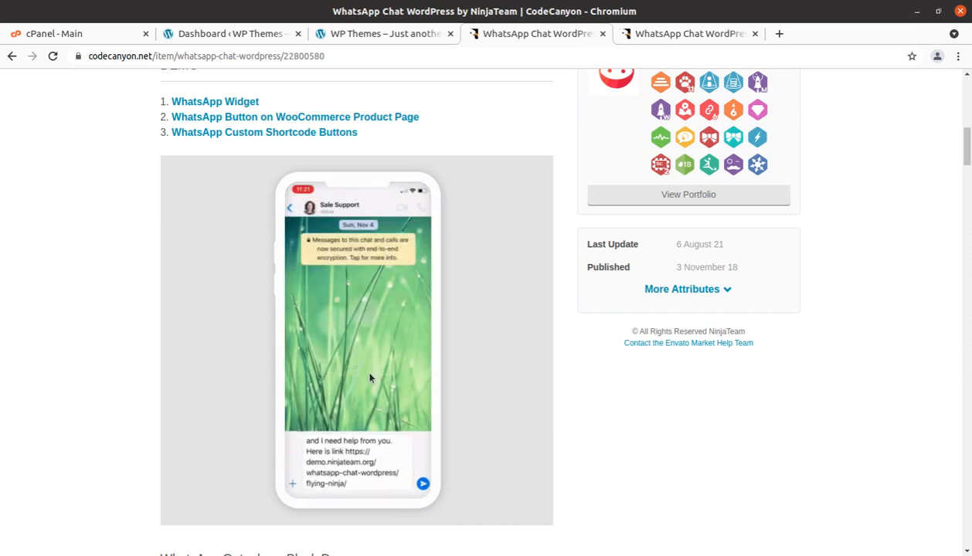
{"action": "scroll", "coordinate": [487, 309], "scroll_direction": "down", "scroll_amount": 2}
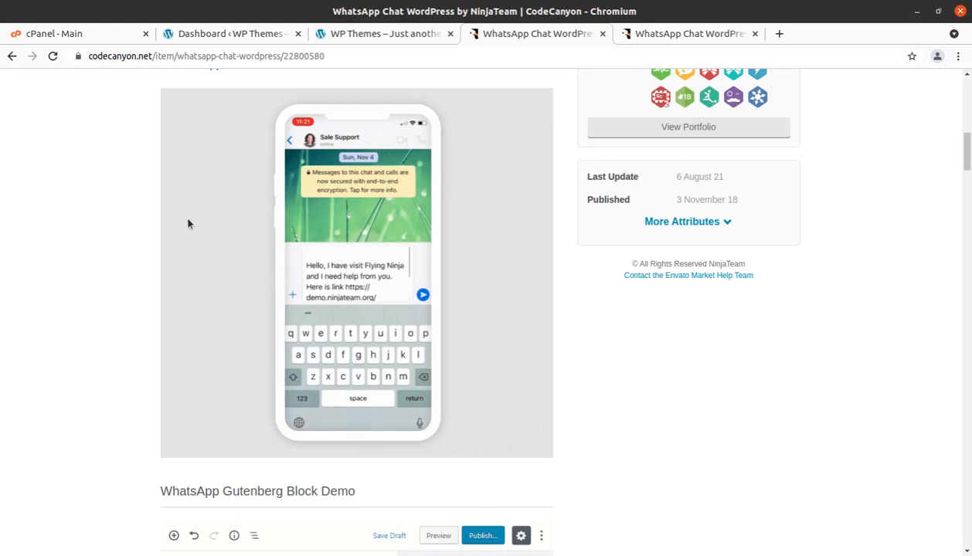
Step: Highlight the web address of the plugin's CodeCanyon page
{"action": "left_click", "coordinate": [311, 57]}
{"action": "left_click_drag", "start_coordinate": [311, 57], "coordinate": [100, 65]}
{"action": "left_click", "coordinate": [124, 269]}
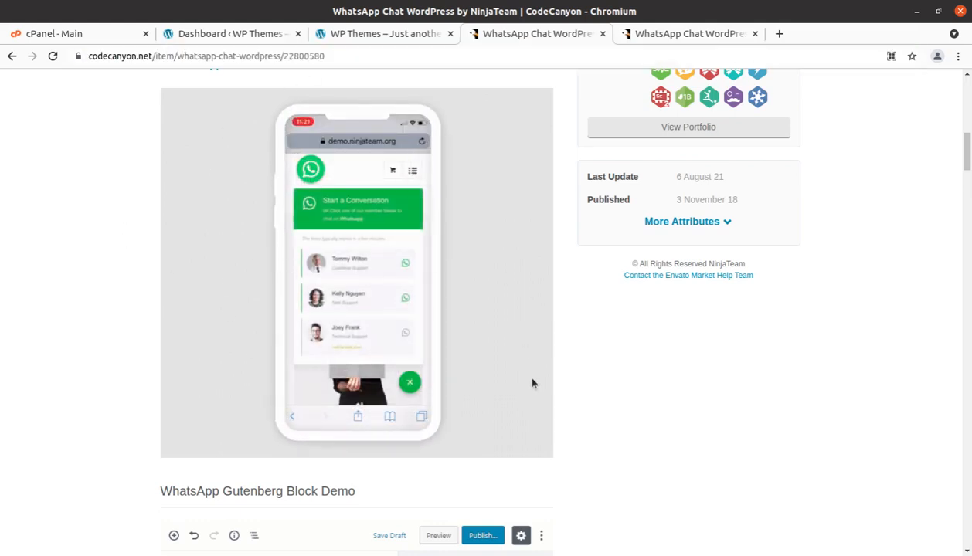
{"action": "scroll", "coordinate": [534, 383], "scroll_direction": "down", "scroll_amount": 2}
{"action": "scroll", "coordinate": [533, 383], "scroll_direction": "up", "scroll_amount": 2}
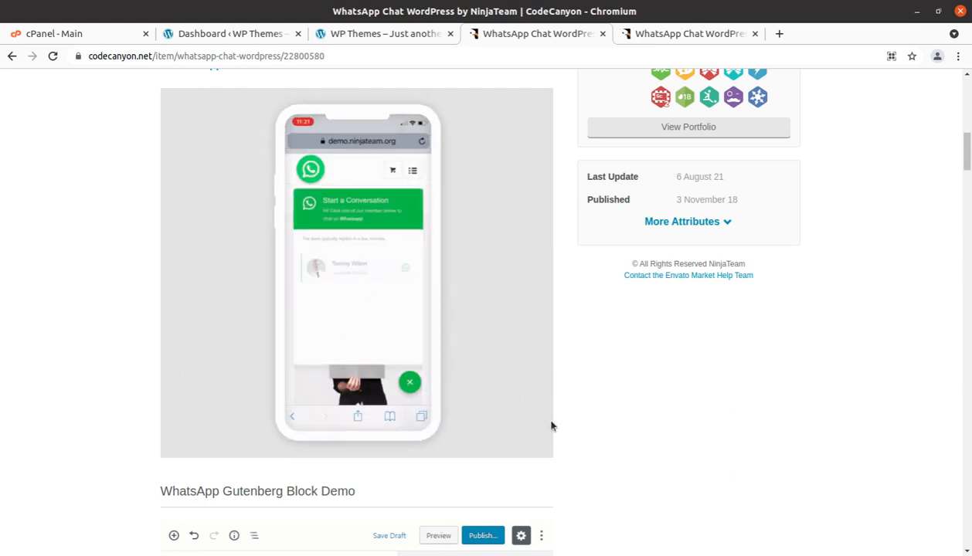
Step: Highlight the plugin's author, NinjaTeam, and its Published and Last Update dates
{"action": "scroll", "coordinate": [550, 400], "scroll_direction": "up", "scroll_amount": 4}
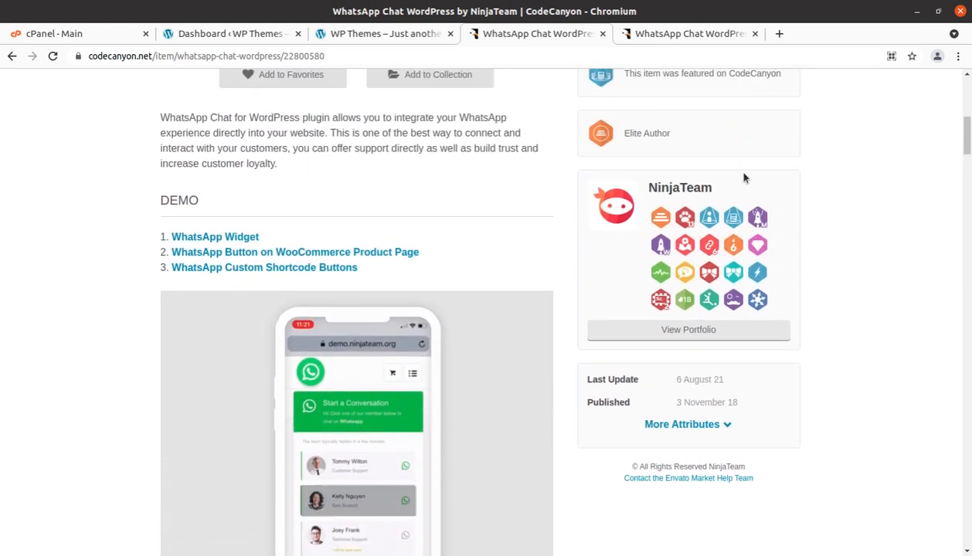
{"action": "left_click_drag", "start_coordinate": [714, 186], "coordinate": [647, 187]}
{"action": "left_click", "coordinate": [753, 198]}
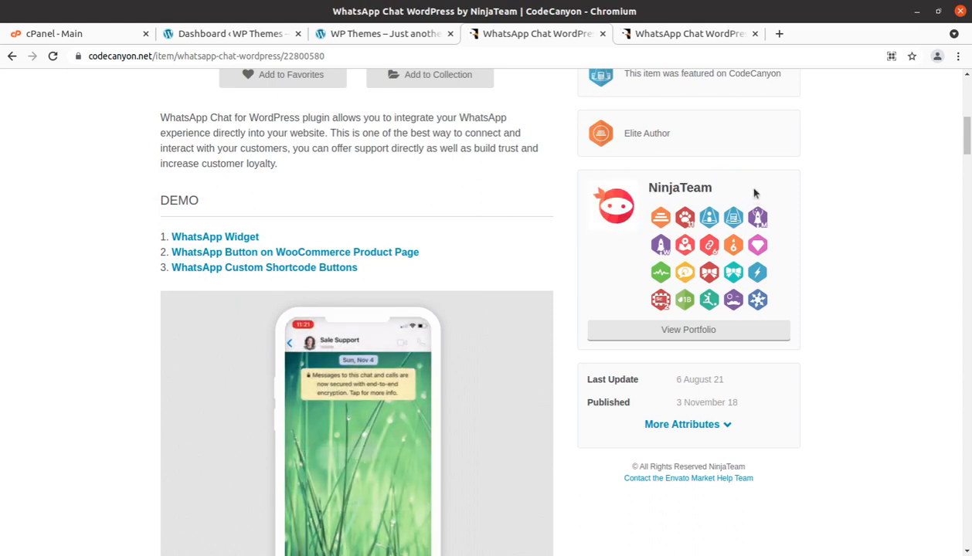
{"action": "left_click_drag", "start_coordinate": [749, 189], "coordinate": [649, 185]}
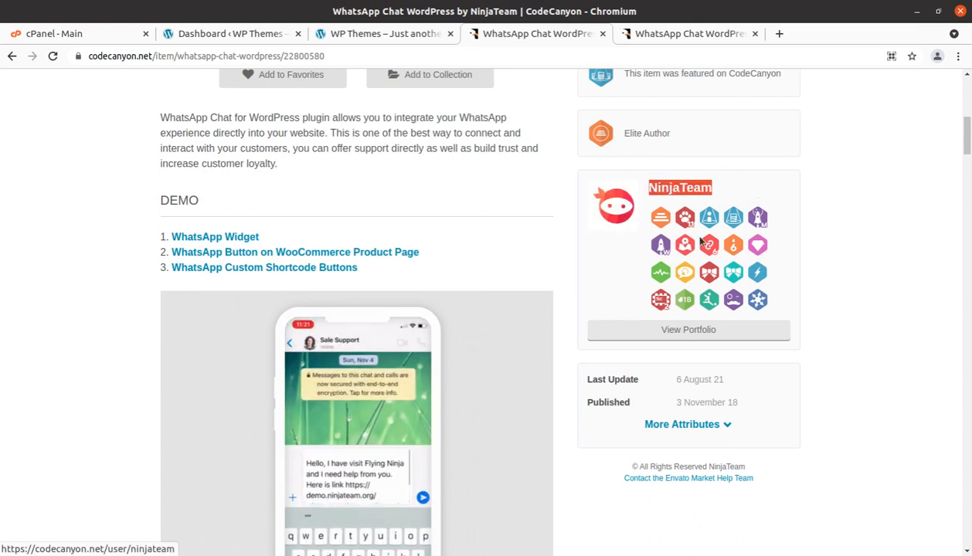
{"action": "double_click", "coordinate": [732, 402]}
{"action": "left_click_drag", "start_coordinate": [717, 408], "coordinate": [674, 406]}
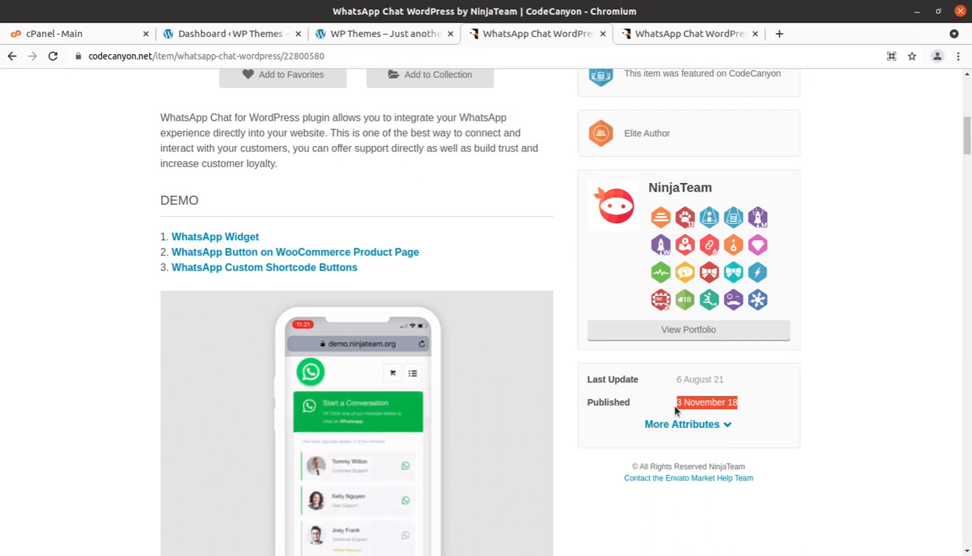
{"action": "left_click_drag", "start_coordinate": [726, 380], "coordinate": [666, 380]}
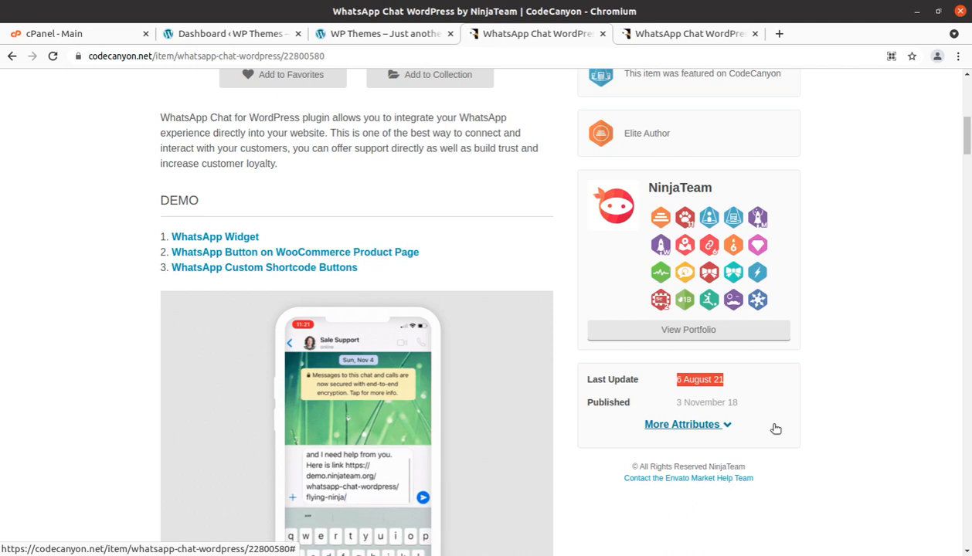
Step: Expand the item's additional attributes and review its browser and WooCommerce compatibility
{"action": "left_click", "coordinate": [722, 424]}
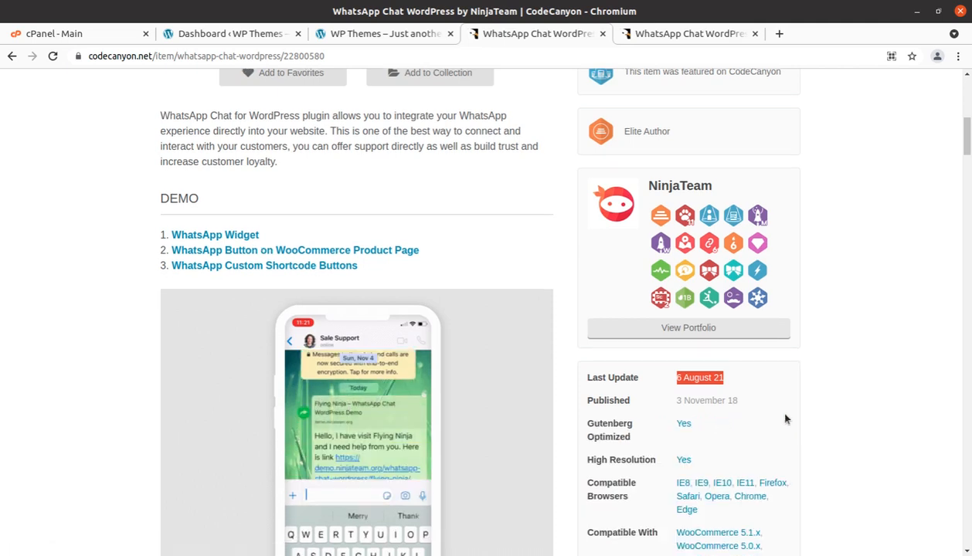
{"action": "scroll", "coordinate": [713, 382], "scroll_direction": "down", "scroll_amount": 2}
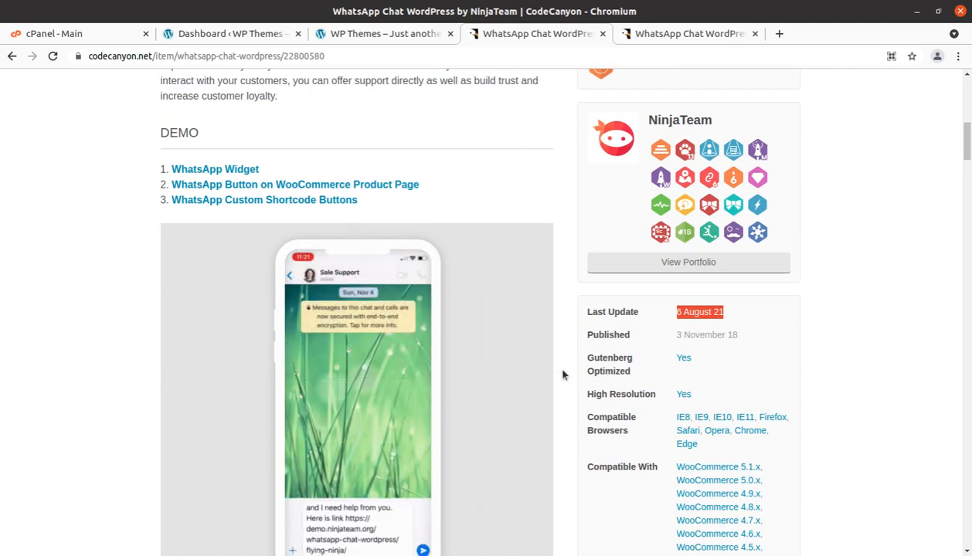
{"action": "scroll", "coordinate": [444, 363], "scroll_direction": "down", "scroll_amount": 3}
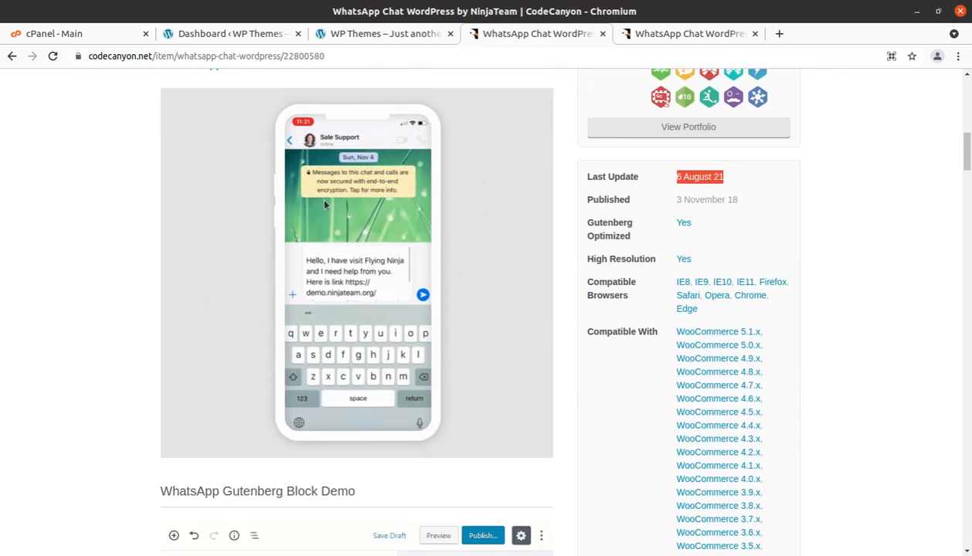
Step: Glance at the live demo, then return to the item page and review the Gutenberg block demo and features
{"action": "left_click", "coordinate": [660, 35]}
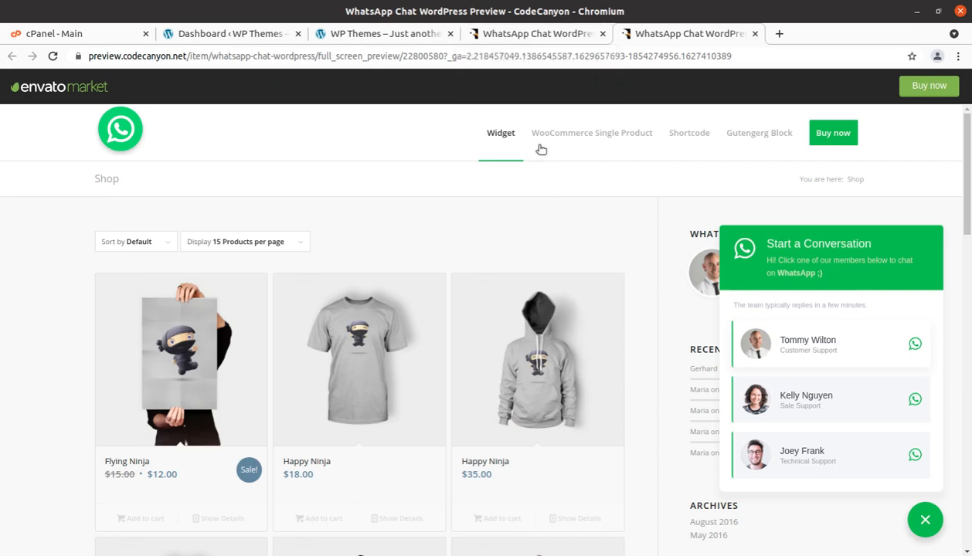
{"action": "left_click", "coordinate": [518, 35]}
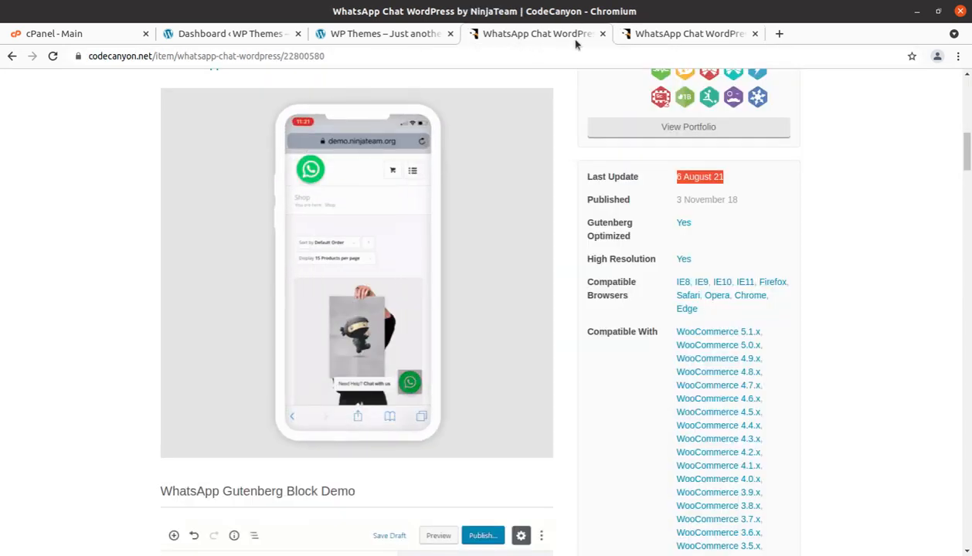
{"action": "scroll", "coordinate": [535, 331], "scroll_direction": "down", "scroll_amount": 3}
{"action": "scroll", "coordinate": [535, 334], "scroll_direction": "down", "scroll_amount": 3}
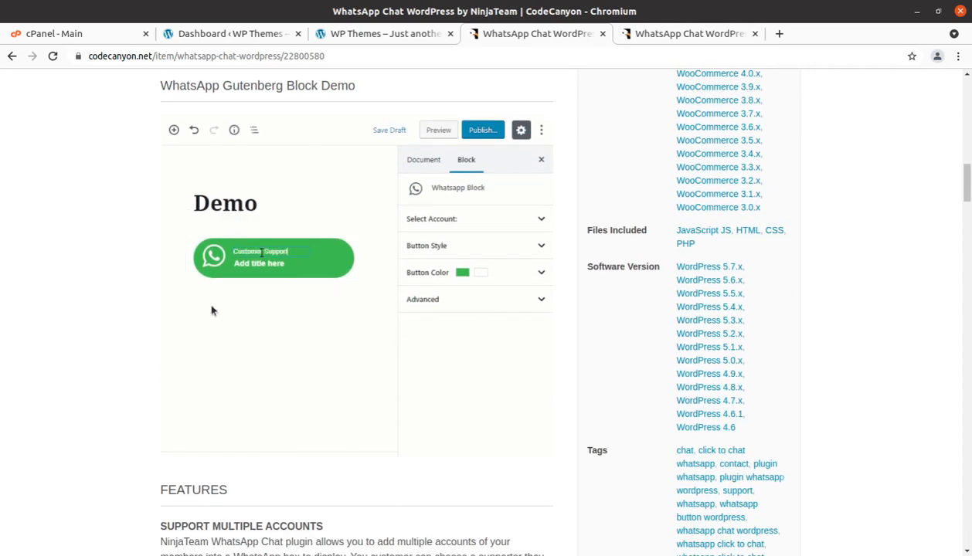
{"action": "scroll", "coordinate": [307, 403], "scroll_direction": "down", "scroll_amount": 3}
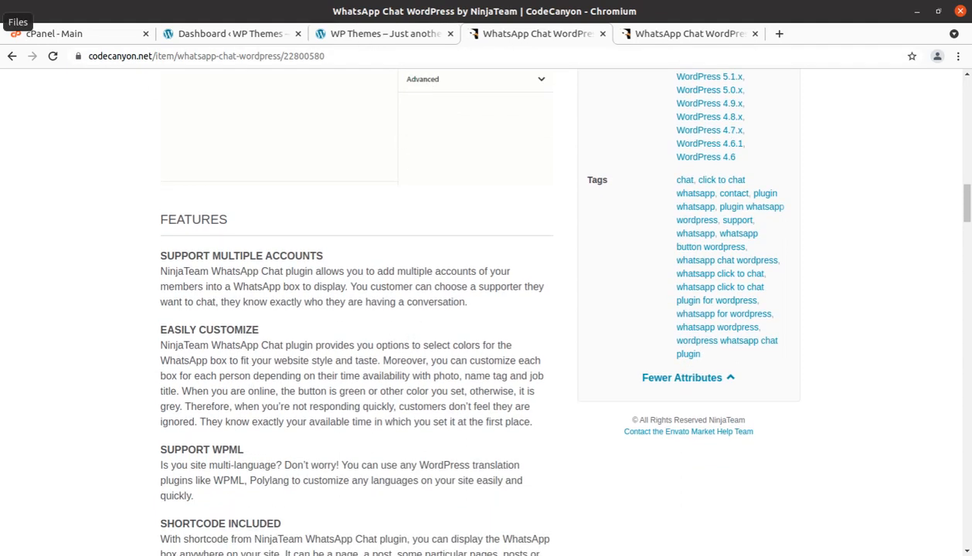
Step: Switch to the Files app, inspect the contents of the whatsapp-for-wordpress folder, and return to its parent folder
{"action": "left_click", "coordinate": [6, 22]}
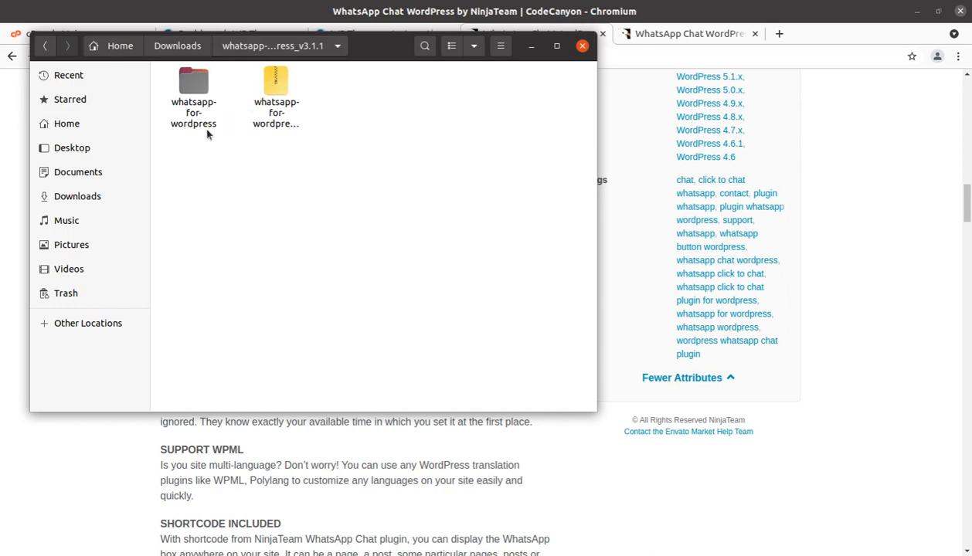
{"action": "double_click", "coordinate": [195, 91]}
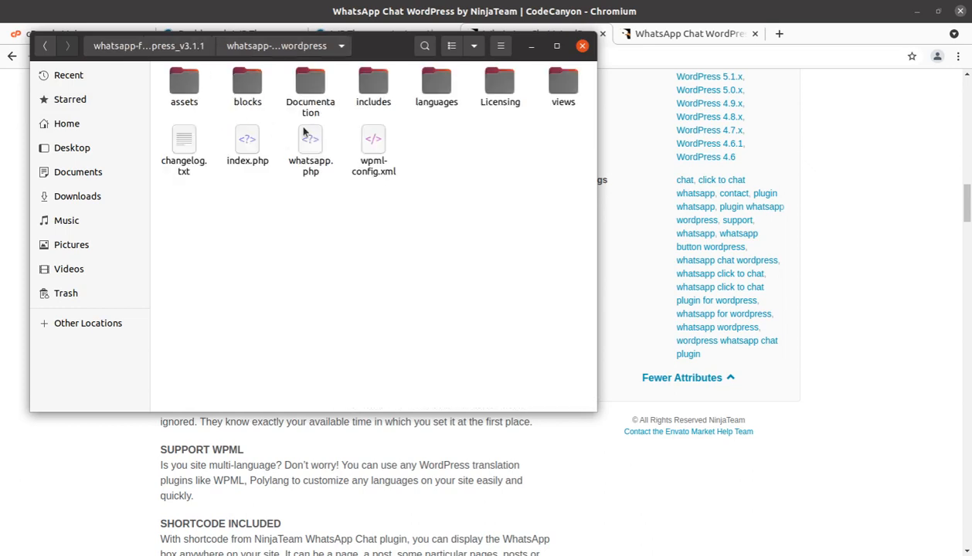
{"action": "left_click", "coordinate": [171, 46]}
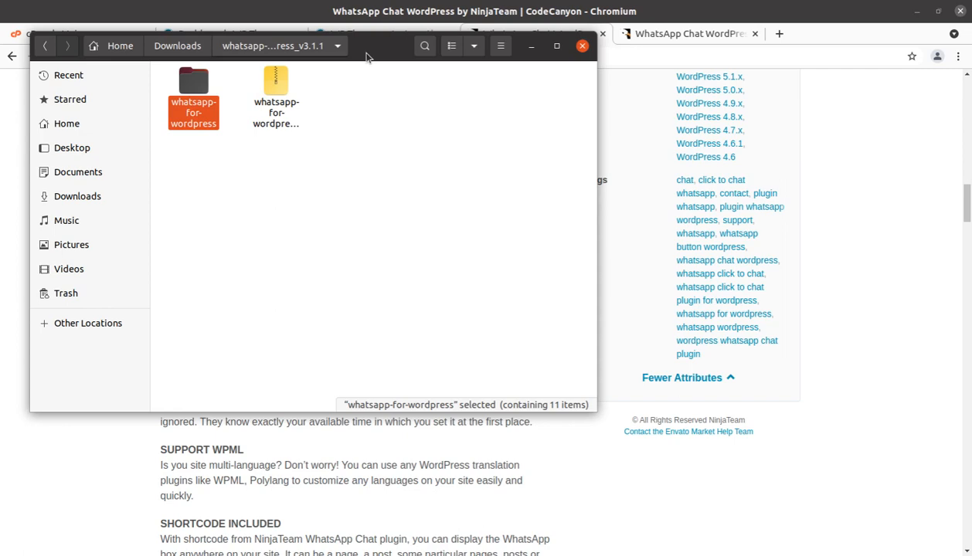
Step: Switch to the browser and look over the WP Themes site's home page down to the About Us section
{"action": "left_click", "coordinate": [531, 46]}
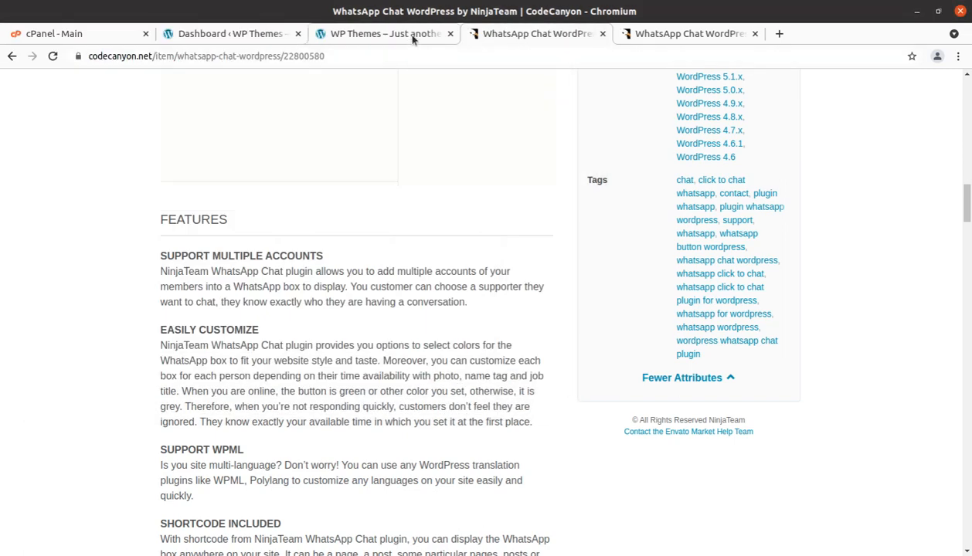
{"action": "left_click", "coordinate": [386, 34]}
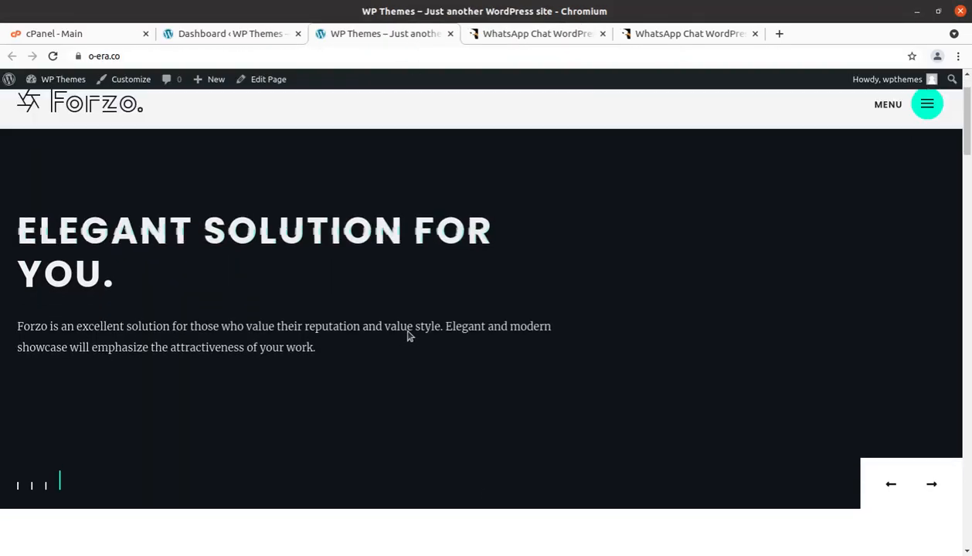
{"action": "scroll", "coordinate": [410, 336], "scroll_direction": "up", "scroll_amount": 1}
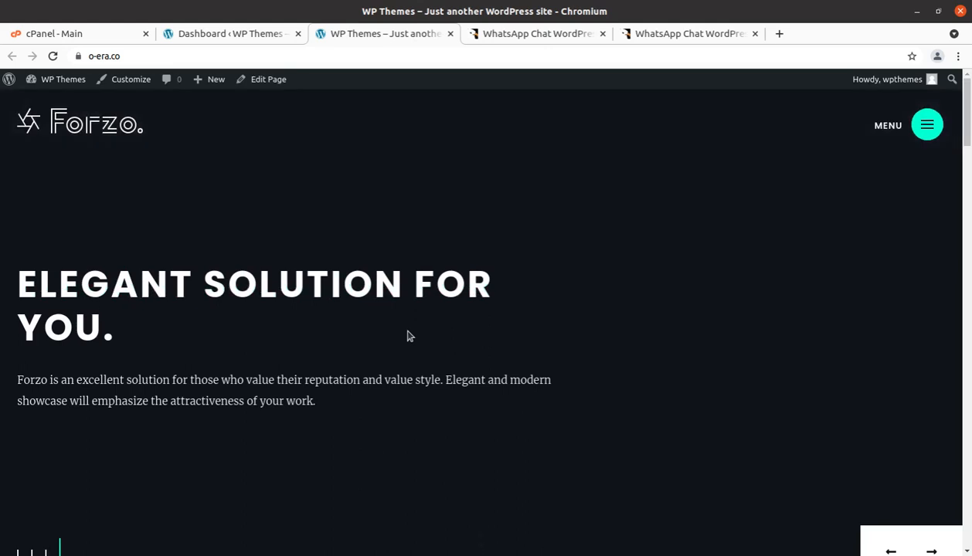
{"action": "scroll", "coordinate": [506, 249], "scroll_direction": "down", "scroll_amount": 1}
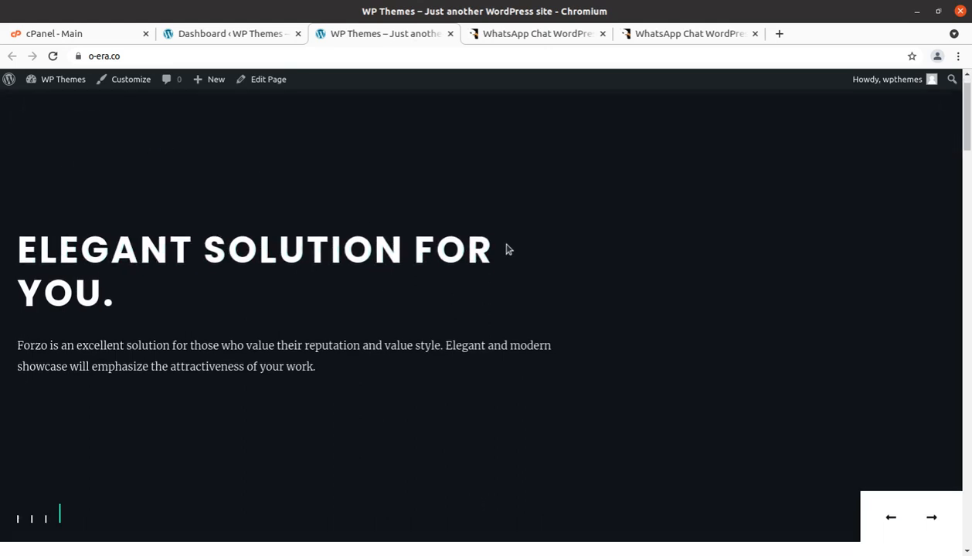
{"action": "scroll", "coordinate": [506, 249], "scroll_direction": "down", "scroll_amount": 2}
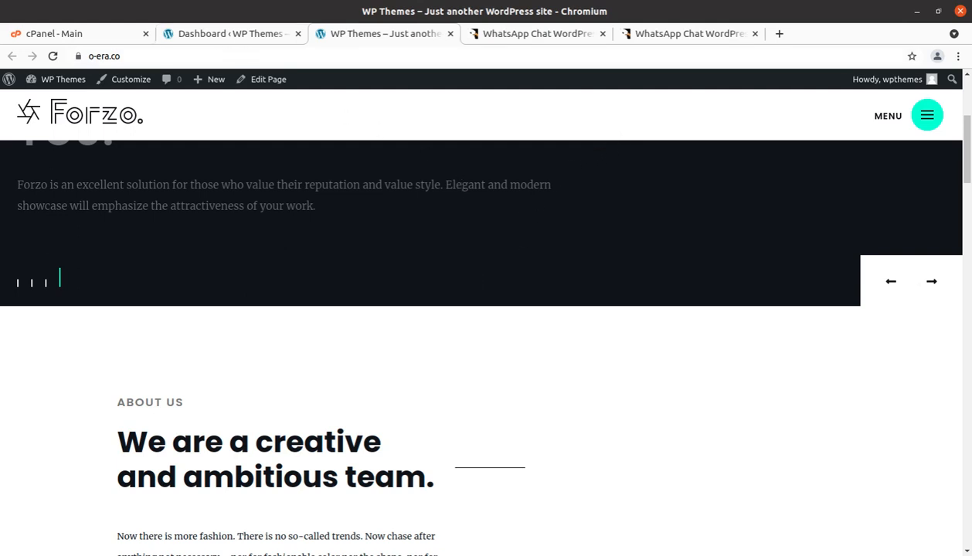
Step: Bring back the Files window, point out the whatsapp-for-wordpress.zip archive beside its folder, and hide the window
{"action": "left_click", "coordinate": [13, 56]}
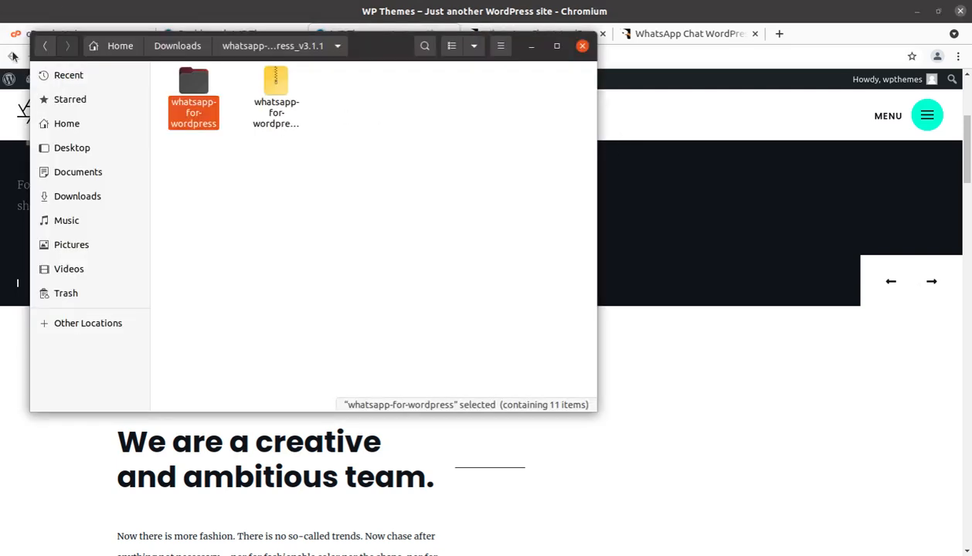
{"action": "left_click", "coordinate": [291, 118]}
{"action": "left_click", "coordinate": [182, 133]}
{"action": "left_click", "coordinate": [275, 120]}
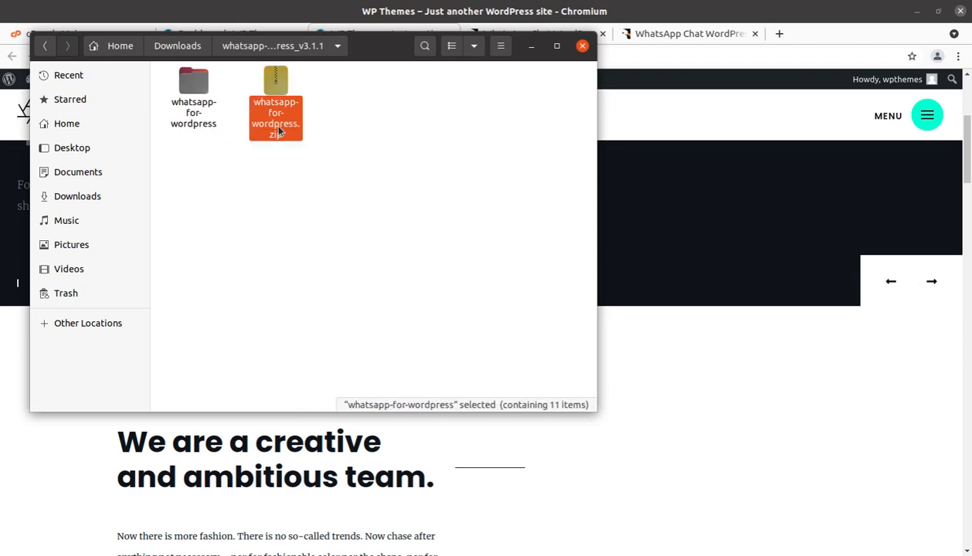
{"action": "left_click", "coordinate": [531, 47]}
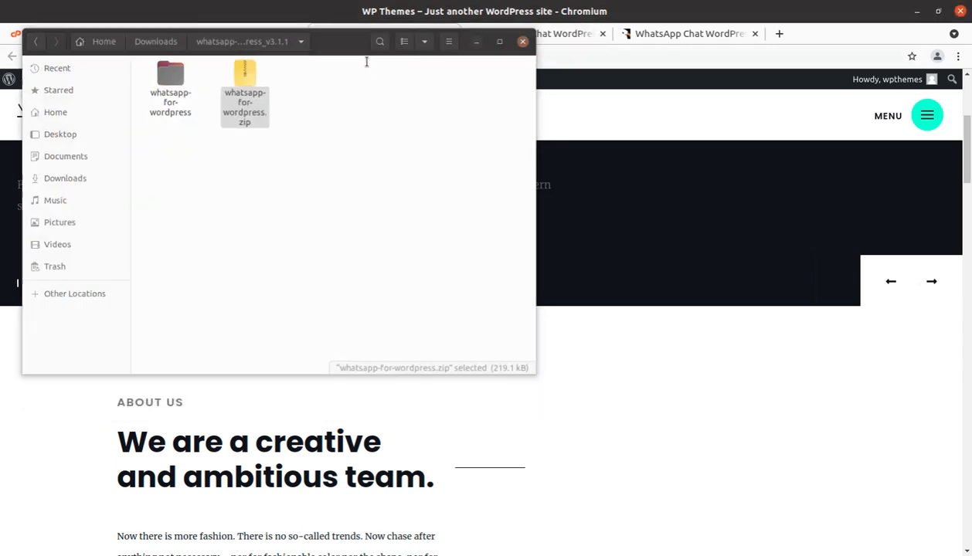
Step: Go to the WordPress dashboard and open the upload form for adding a new plugin
{"action": "left_click", "coordinate": [231, 34]}
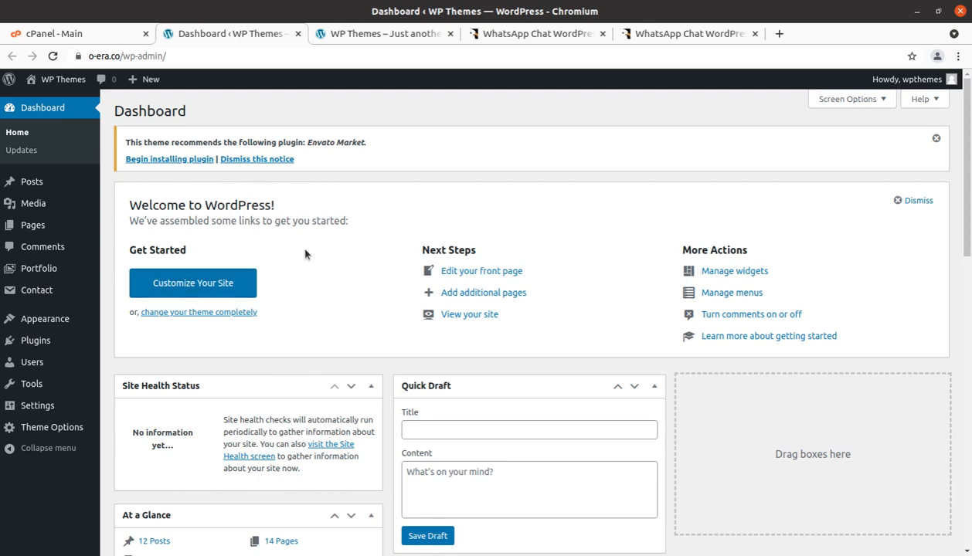
{"action": "left_click", "coordinate": [357, 35]}
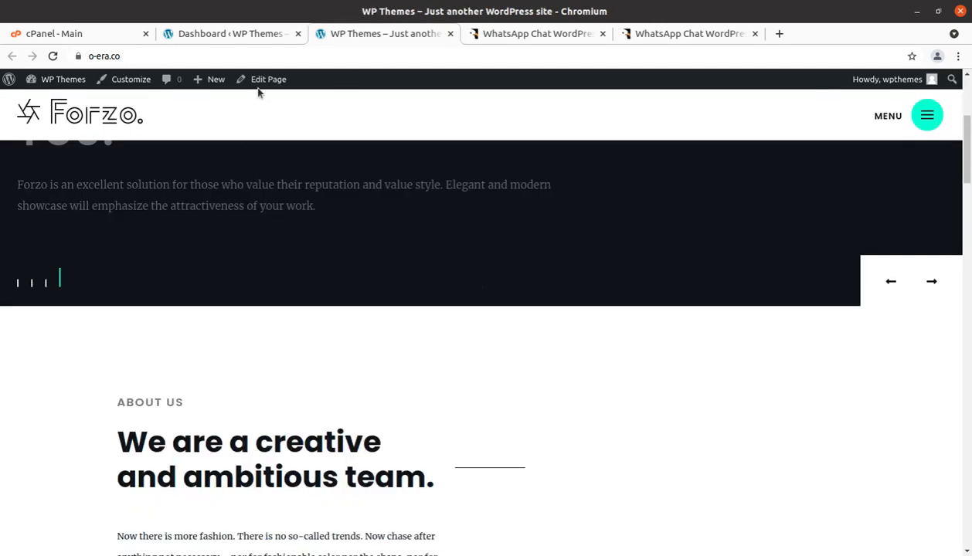
{"action": "left_click", "coordinate": [239, 42]}
{"action": "mouse_move", "coordinate": [71, 343]}
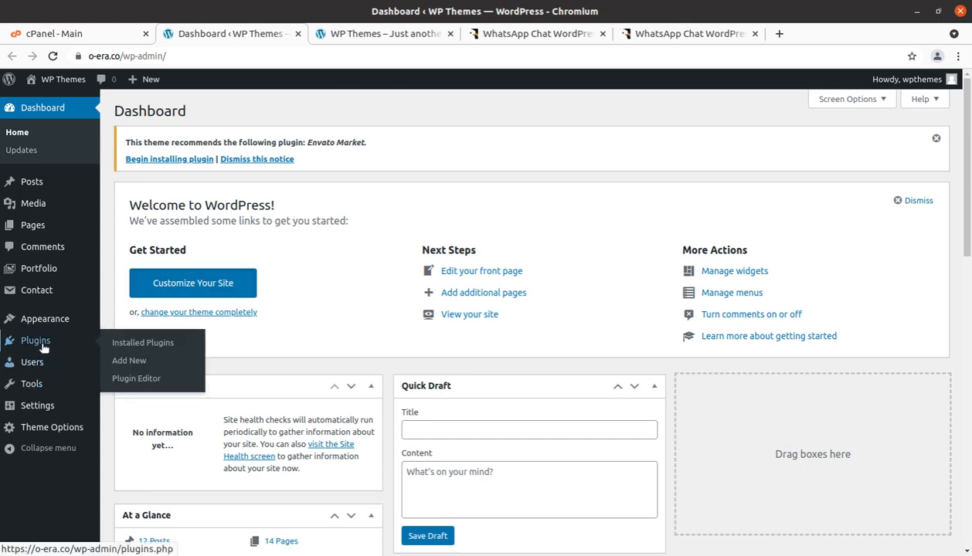
{"action": "left_click", "coordinate": [129, 362]}
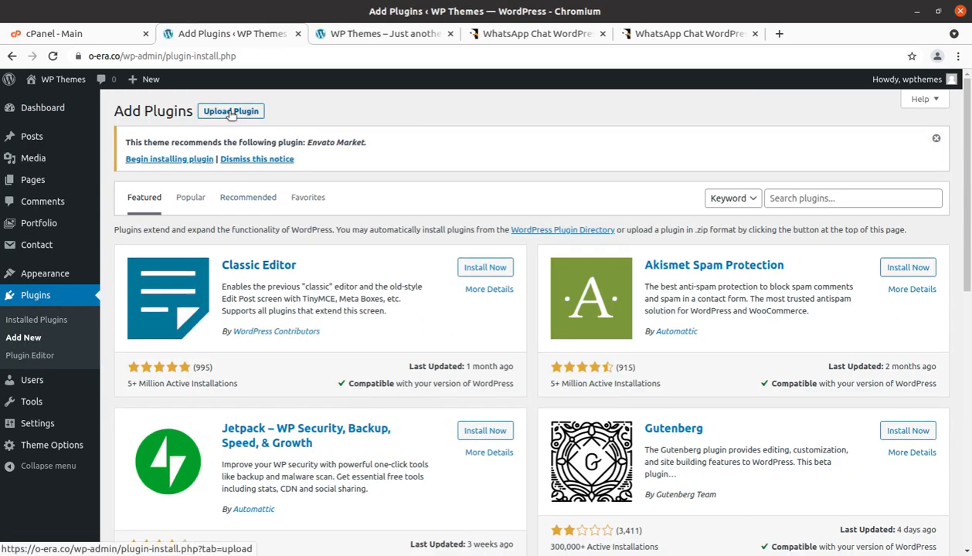
{"action": "left_click", "coordinate": [230, 112]}
Step: Install the plugin from whatsapp-for-wordpress.zip in Downloads/whatsapp-for-wordpress_v3.1.1 and activate it
{"action": "left_click", "coordinate": [458, 280]}
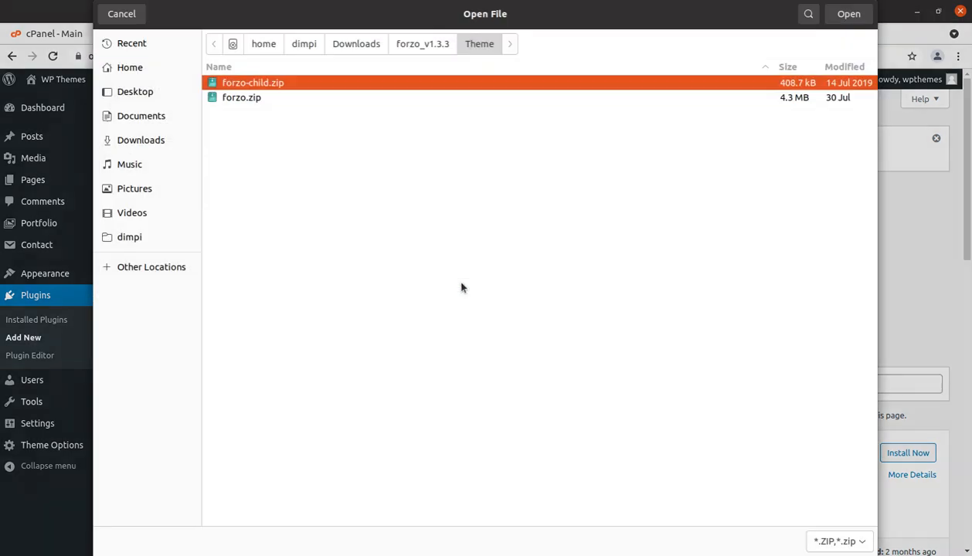
{"action": "left_click", "coordinate": [359, 47]}
{"action": "double_click", "coordinate": [309, 82]}
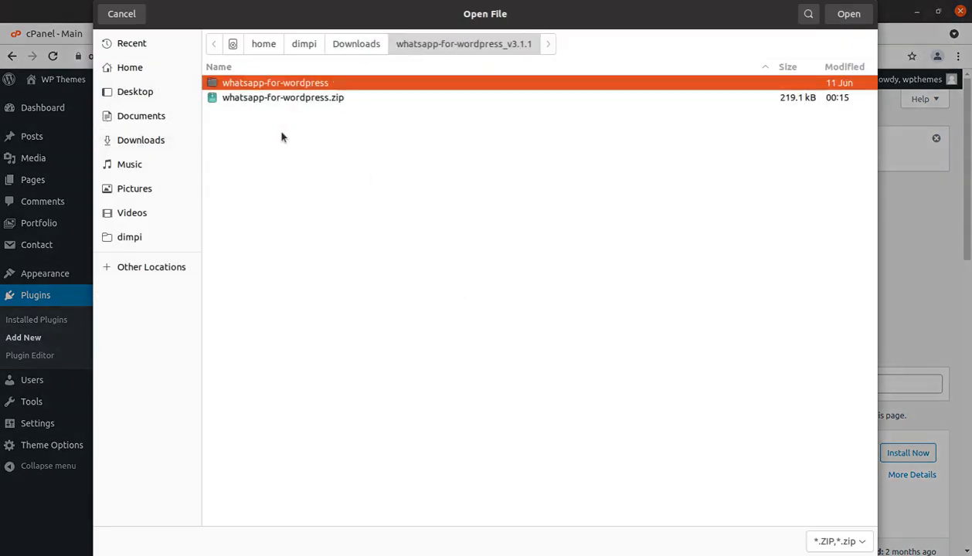
{"action": "left_click", "coordinate": [289, 100]}
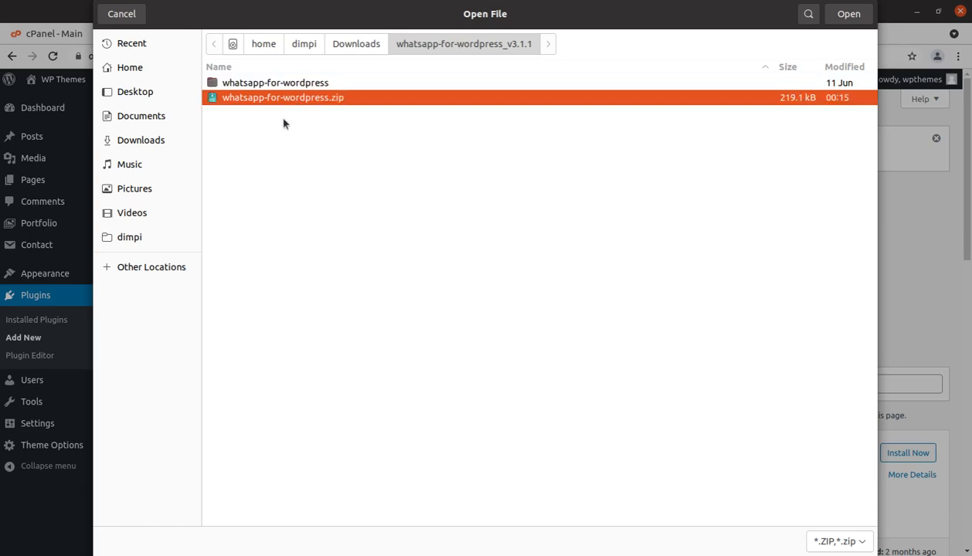
{"action": "left_click", "coordinate": [847, 14]}
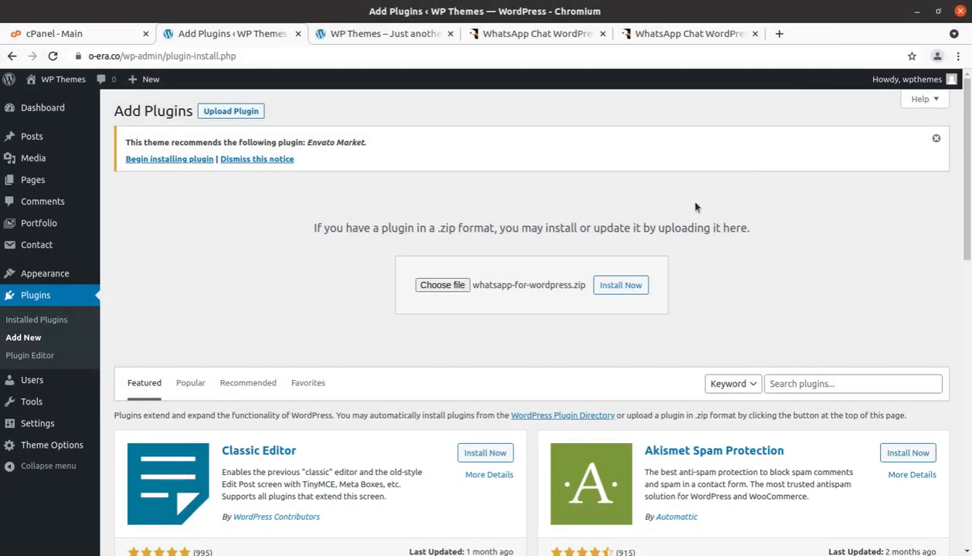
{"action": "left_click", "coordinate": [638, 288]}
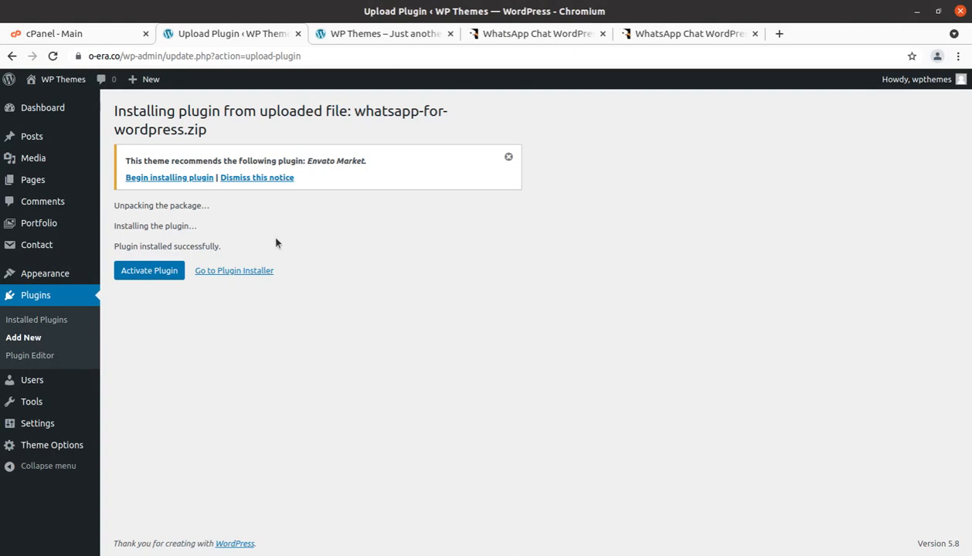
{"action": "left_click", "coordinate": [146, 271]}
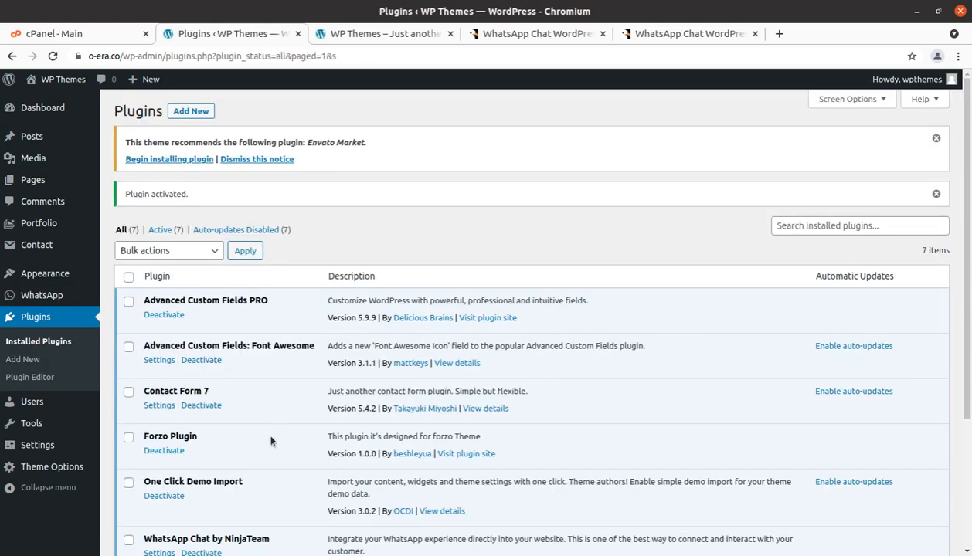
Step: Find WhatsApp Chat by NinjaTeam among the installed plugins and highlight its name and description
{"action": "scroll", "coordinate": [270, 440], "scroll_direction": "down", "scroll_amount": 3}
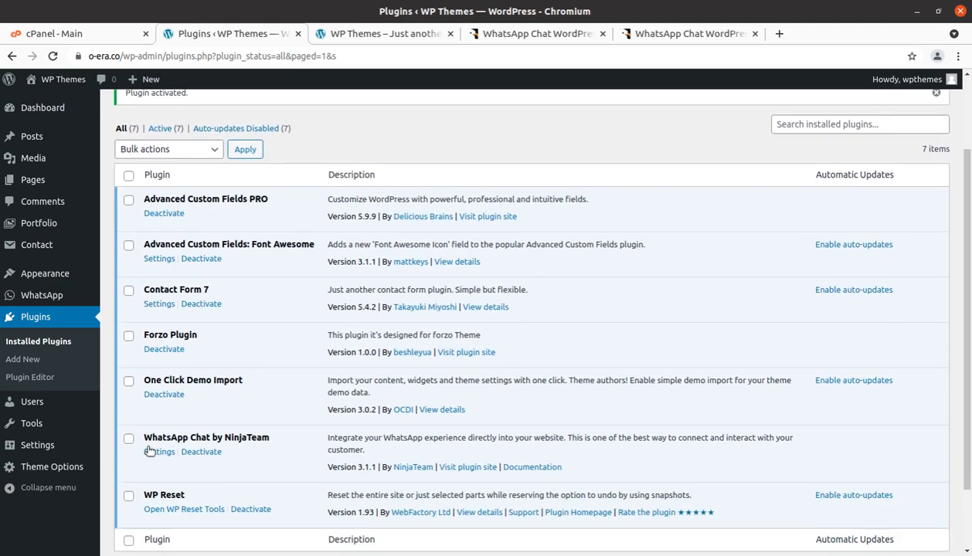
{"action": "left_click_drag", "start_coordinate": [286, 445], "coordinate": [148, 434]}
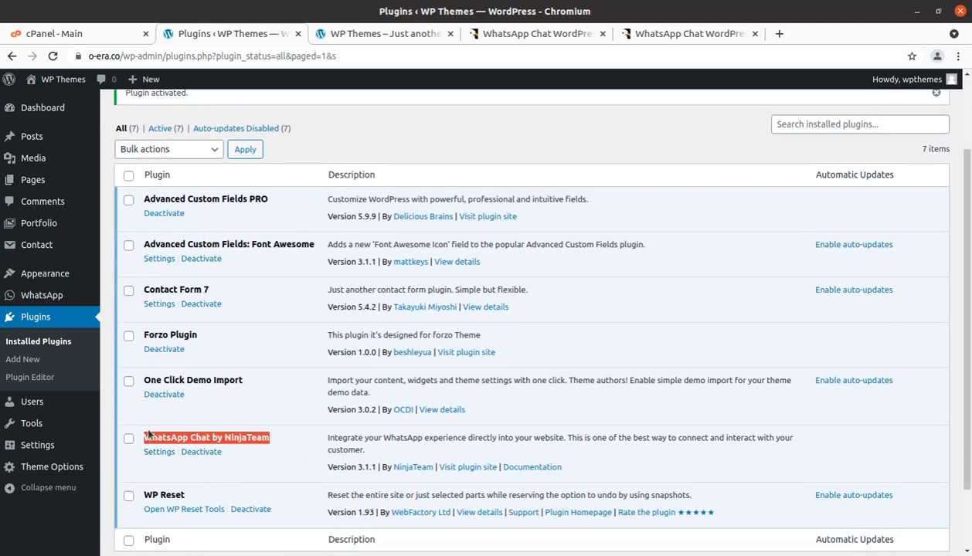
{"action": "left_click", "coordinate": [224, 474]}
{"action": "left_click_drag", "start_coordinate": [327, 440], "coordinate": [408, 448]}
{"action": "left_click", "coordinate": [463, 456]}
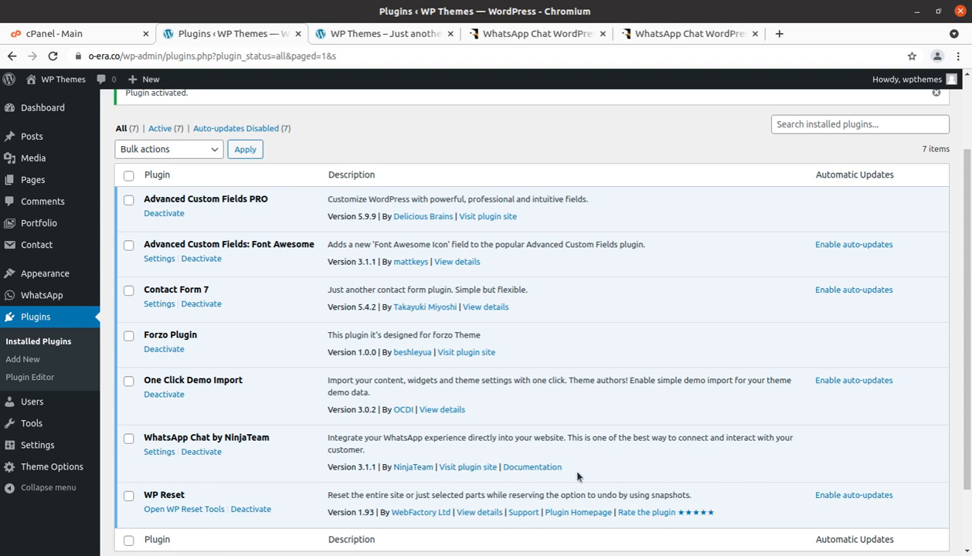
Step: Open the WhatsApp Chat plugin's documentation in a separate tab and review the configuration sections and the Add New Account guide
{"action": "middle_click", "coordinate": [533, 467]}
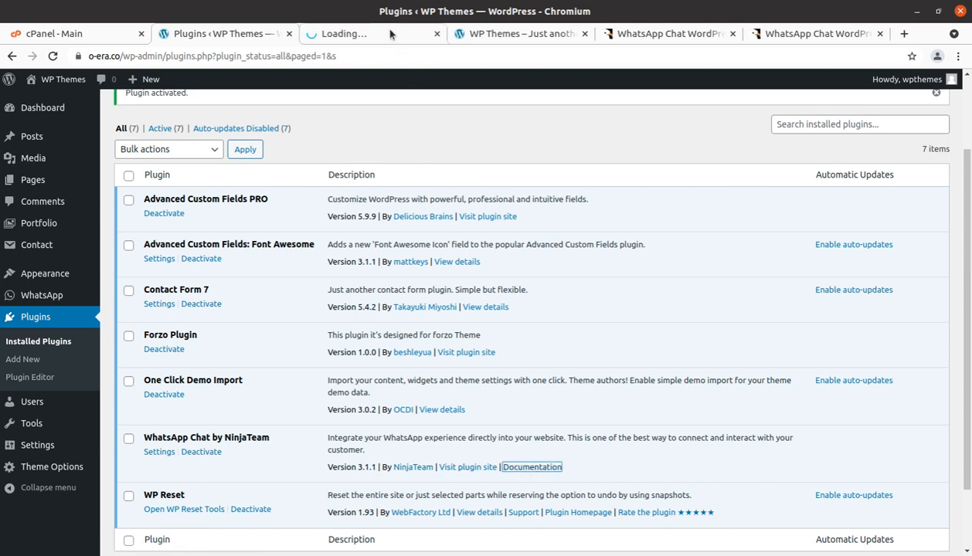
{"action": "left_click", "coordinate": [390, 34]}
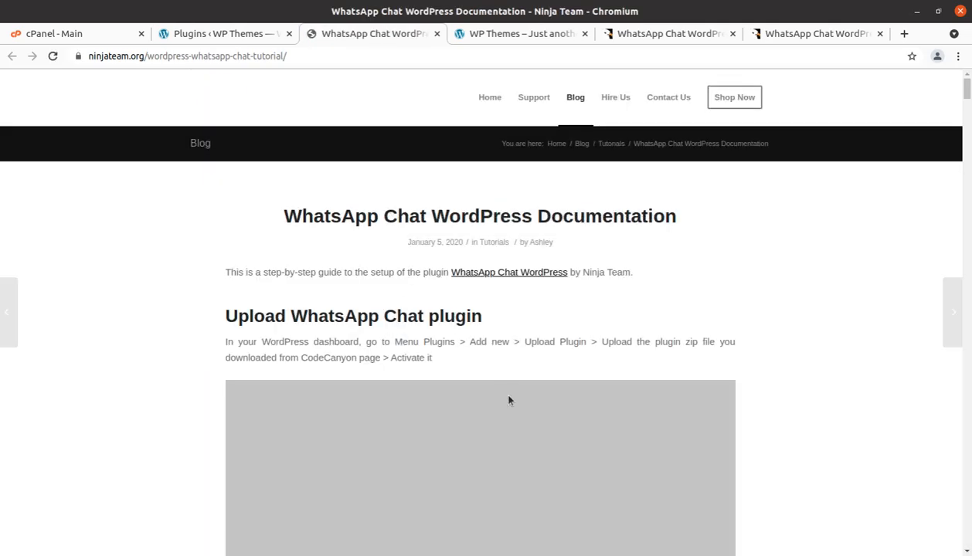
{"action": "scroll", "coordinate": [507, 397], "scroll_direction": "down", "scroll_amount": 2}
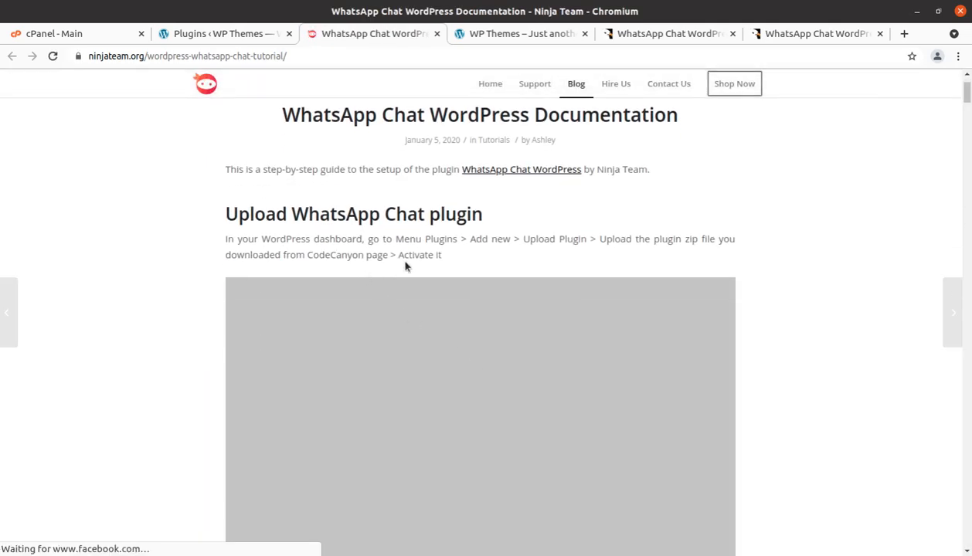
{"action": "scroll", "coordinate": [551, 374], "scroll_direction": "down", "scroll_amount": 8}
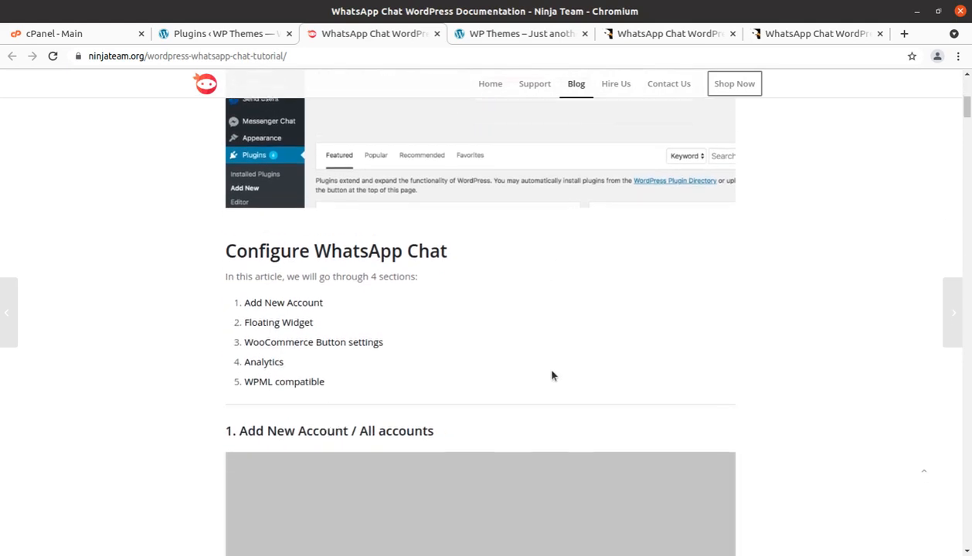
{"action": "scroll", "coordinate": [551, 376], "scroll_direction": "down", "scroll_amount": 3}
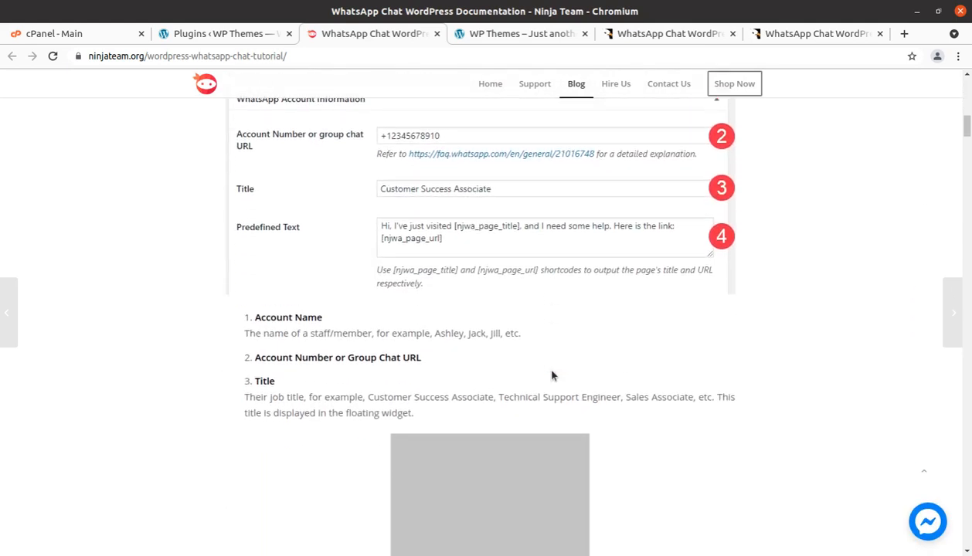
{"action": "scroll", "coordinate": [551, 370], "scroll_direction": "up", "scroll_amount": 2}
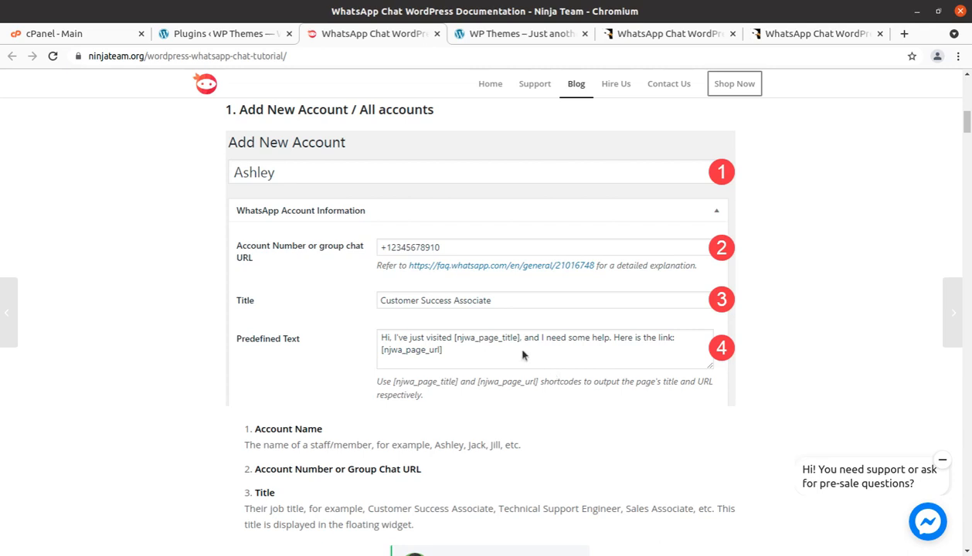
{"action": "scroll", "coordinate": [522, 355], "scroll_direction": "down", "scroll_amount": 1}
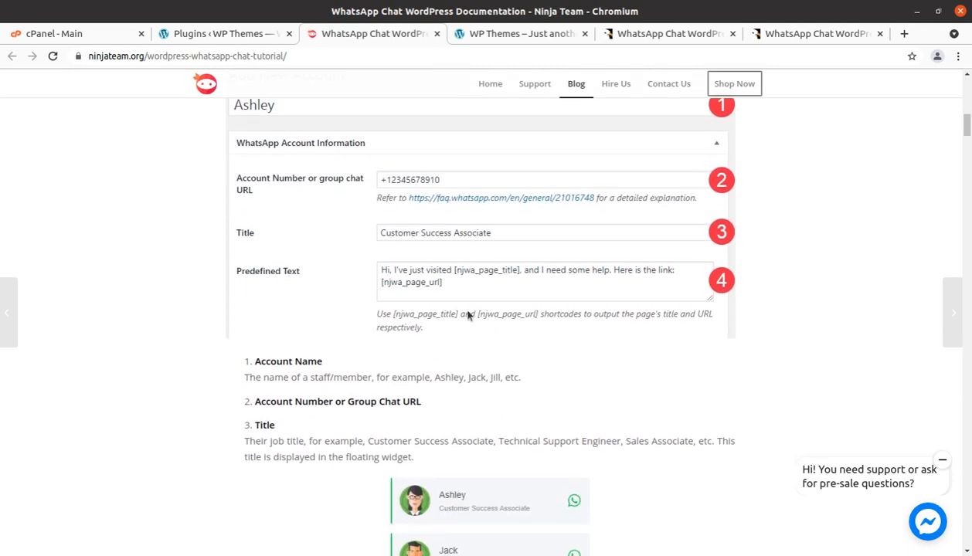
Step: Open the WhatsApp Chat plugin's settings and review the Floating Widget's Design, Display Settings and Selected Accounts sections, glancing back at the documentation
{"action": "left_click", "coordinate": [241, 37]}
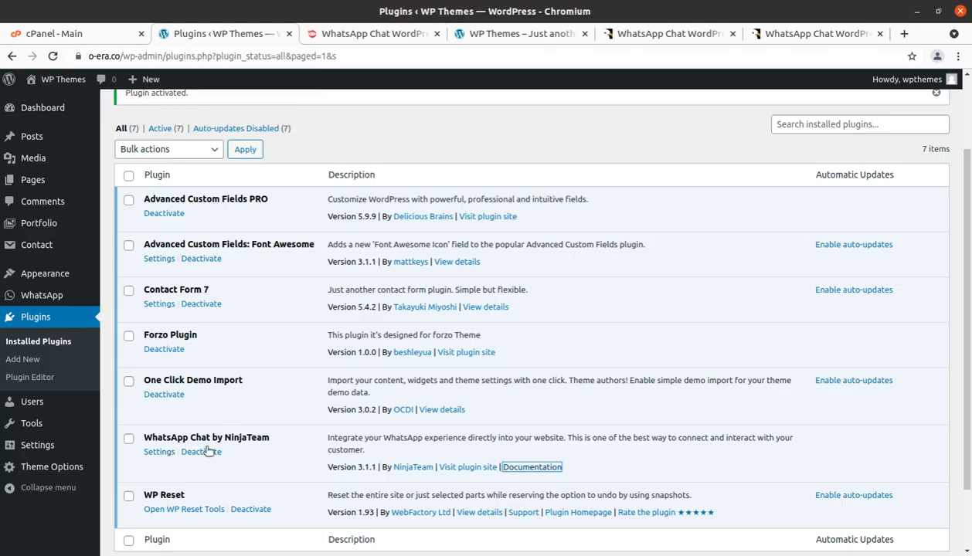
{"action": "left_click", "coordinate": [160, 452]}
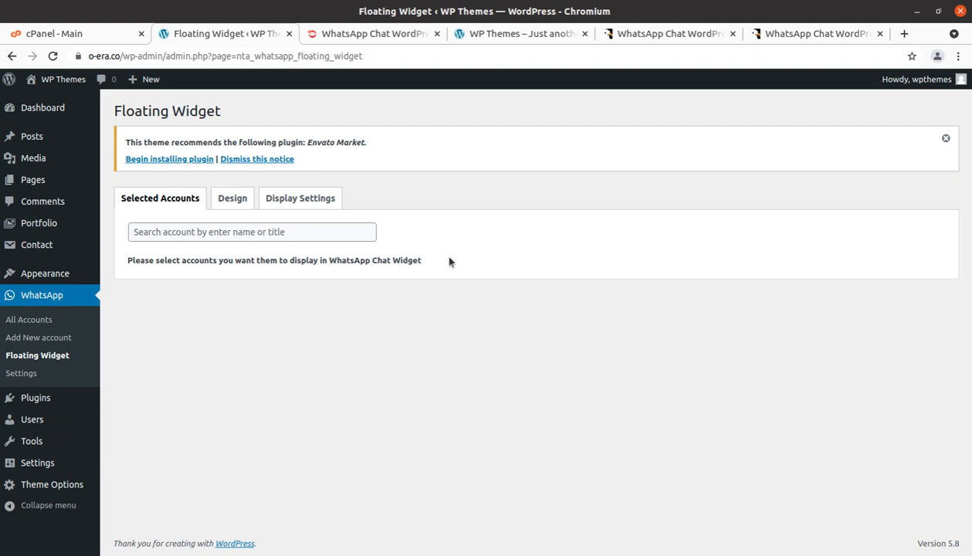
{"action": "left_click", "coordinate": [251, 202]}
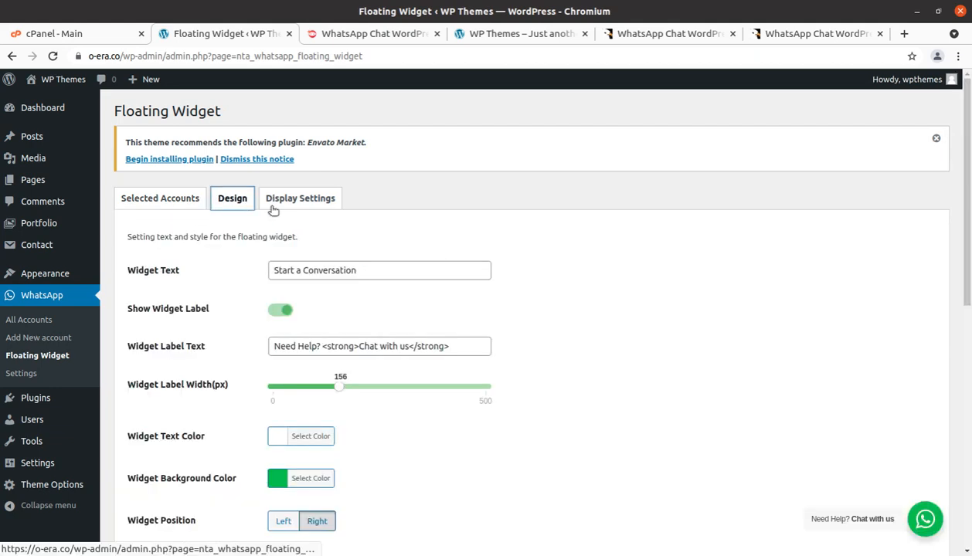
{"action": "left_click", "coordinate": [313, 199]}
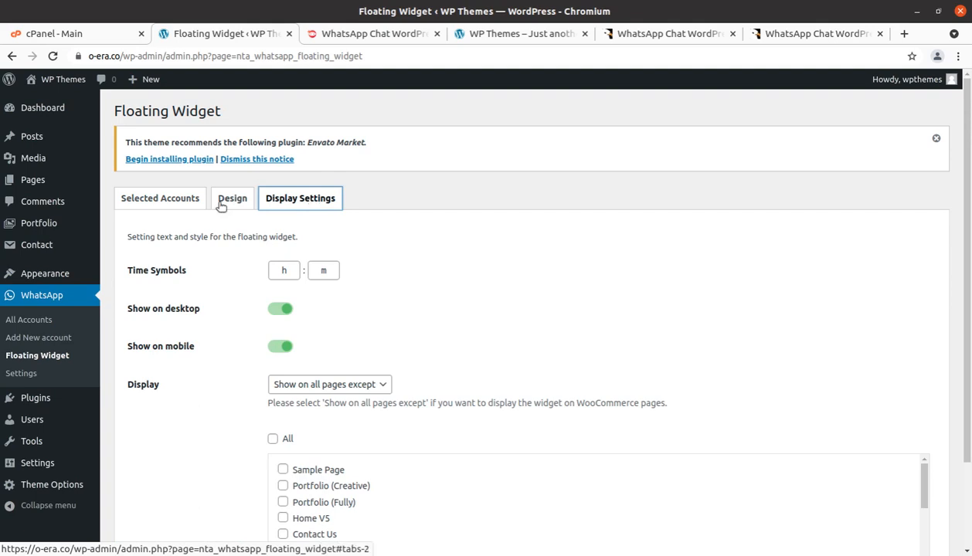
{"action": "left_click", "coordinate": [160, 201]}
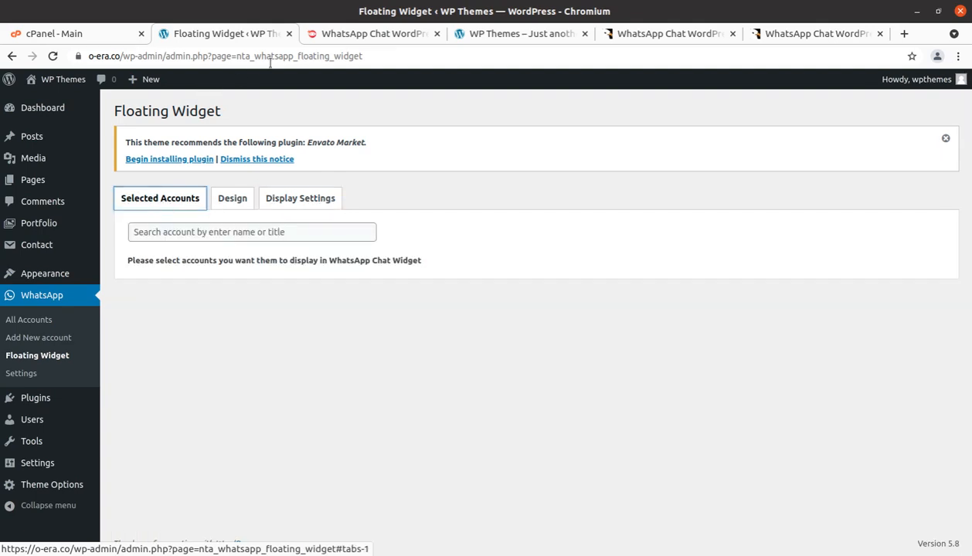
{"action": "left_click", "coordinate": [354, 35]}
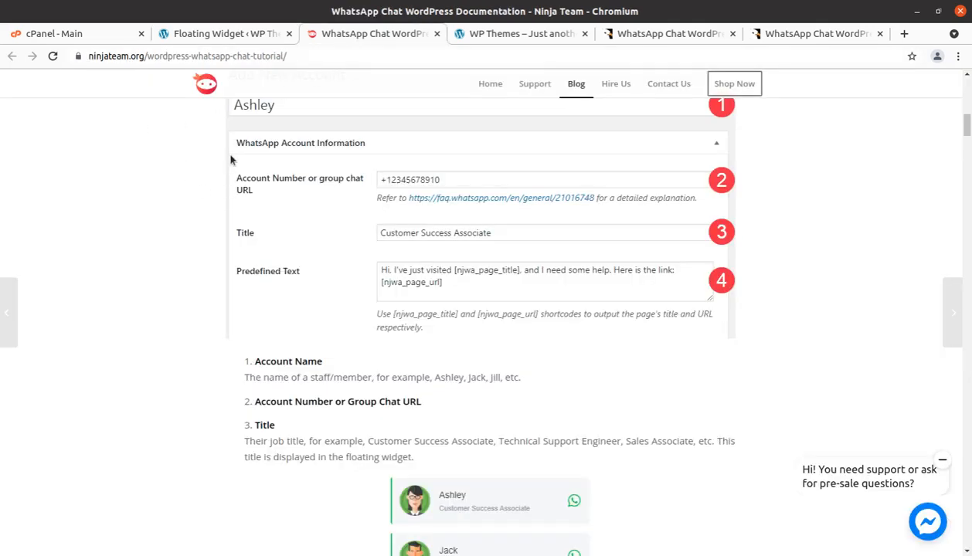
{"action": "left_click", "coordinate": [236, 35]}
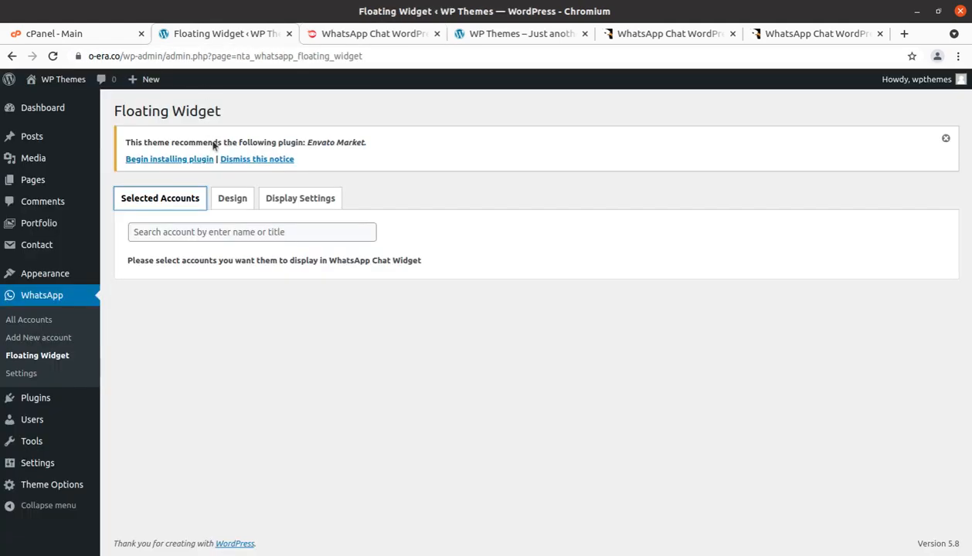
Step: Reload the site's front page and move the plugin documentation tab directly after the front page's tab
{"action": "left_click", "coordinate": [475, 35]}
{"action": "left_click", "coordinate": [53, 56]}
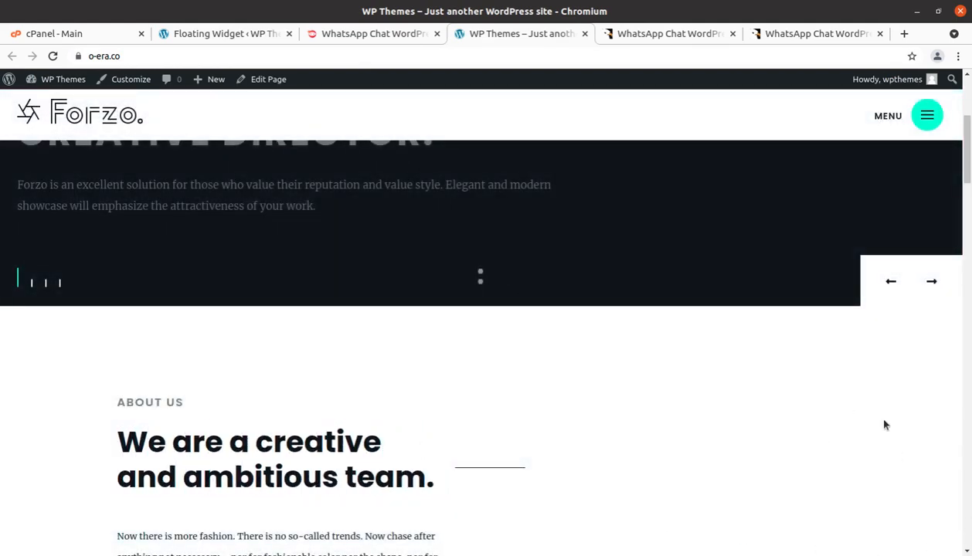
{"action": "left_click", "coordinate": [374, 37]}
{"action": "left_click_drag", "start_coordinate": [385, 38], "coordinate": [506, 35]}
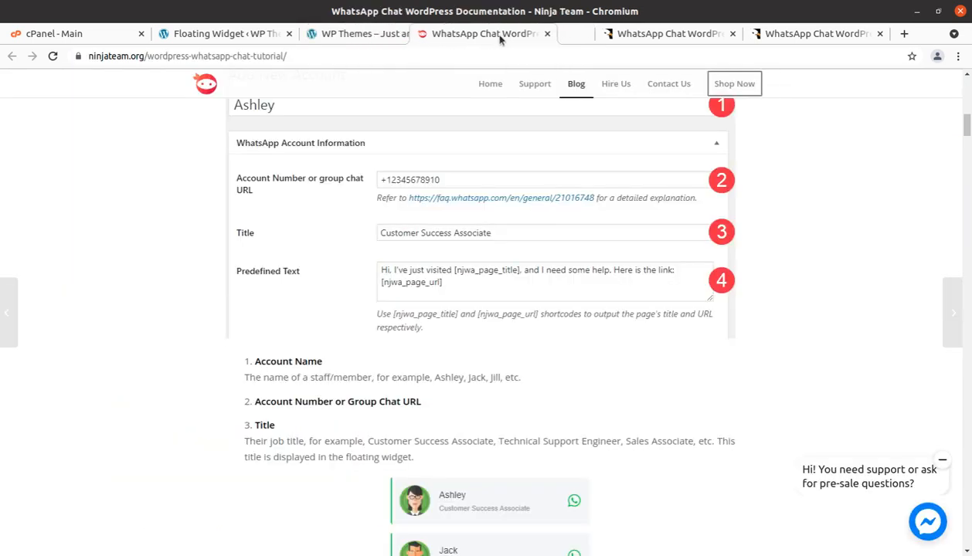
Step: Look through the Floating Widget's Design and Display Settings, and search its Selected Accounts for "WP Themes"
{"action": "left_click", "coordinate": [217, 35]}
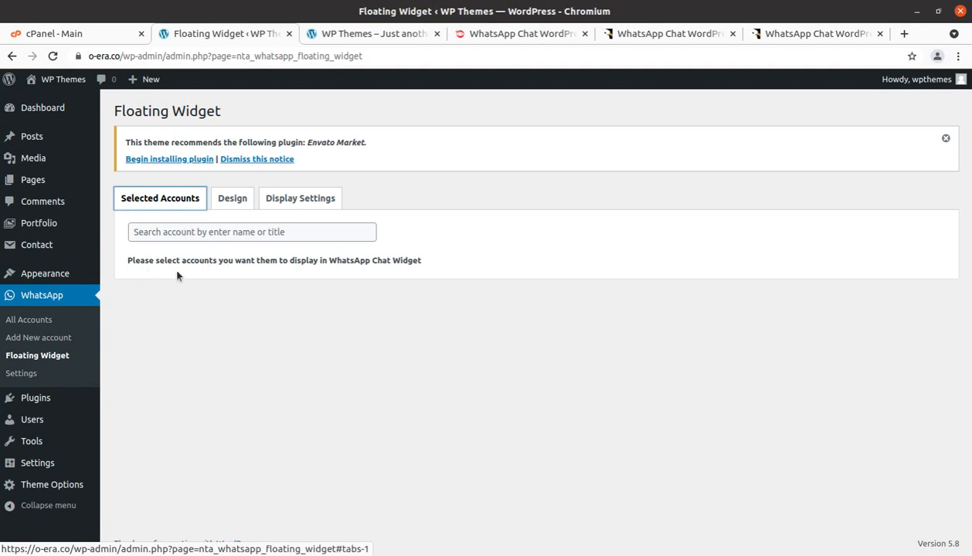
{"action": "left_click", "coordinate": [232, 199]}
{"action": "left_click", "coordinate": [293, 200]}
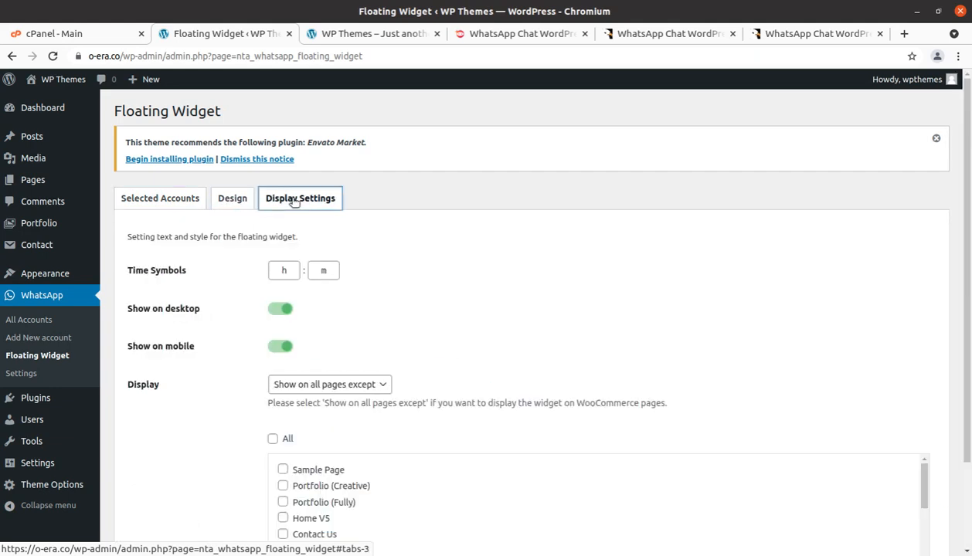
{"action": "left_click", "coordinate": [163, 201]}
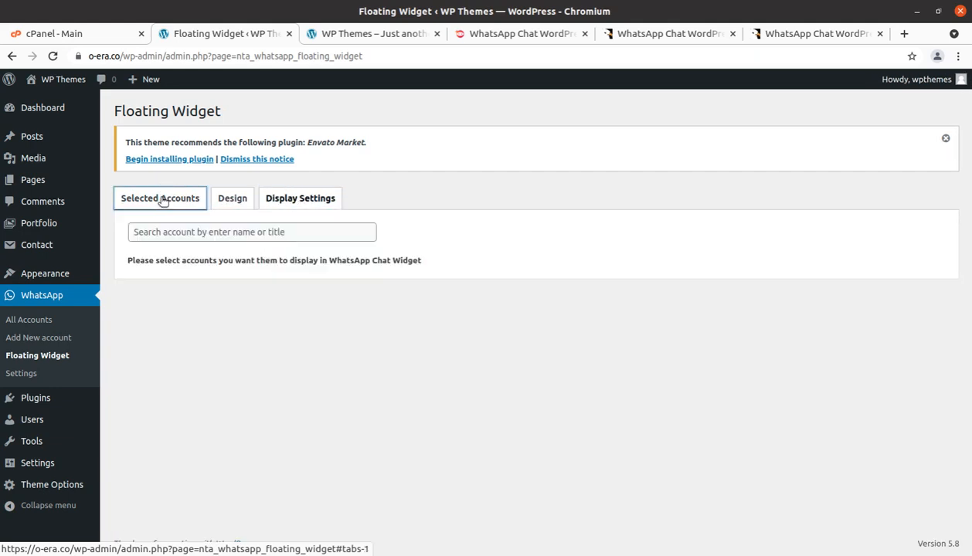
{"action": "left_click", "coordinate": [217, 234]}
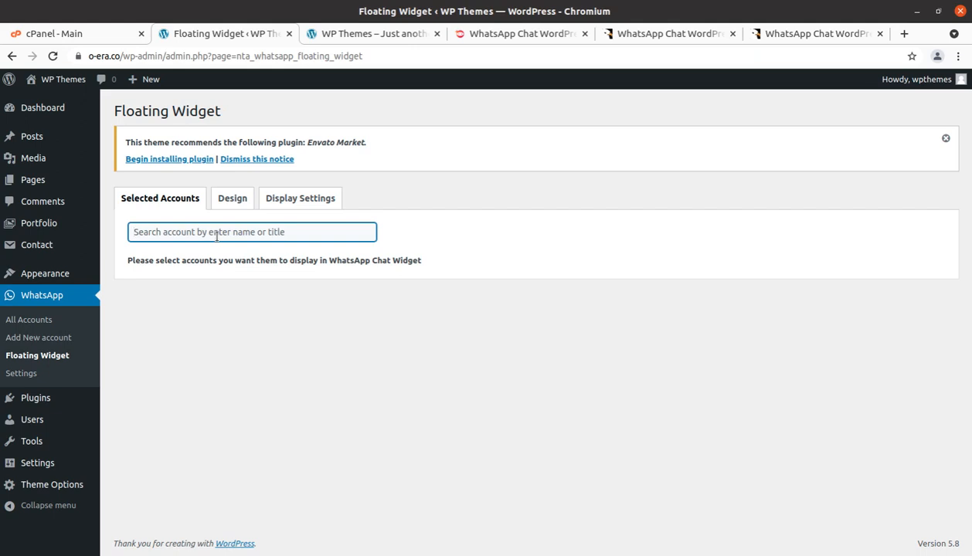
{"action": "type", "text": "WP Themes"}
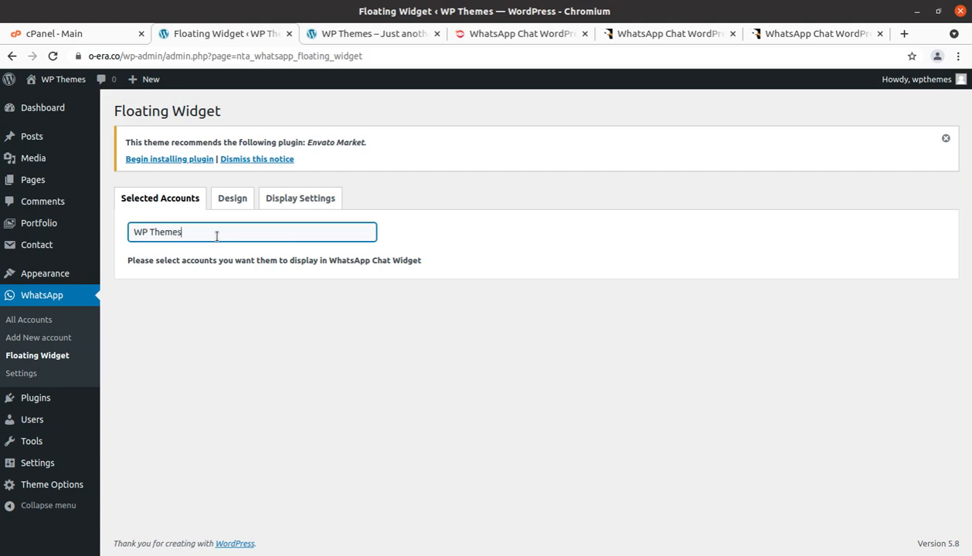
{"action": "left_click", "coordinate": [207, 303]}
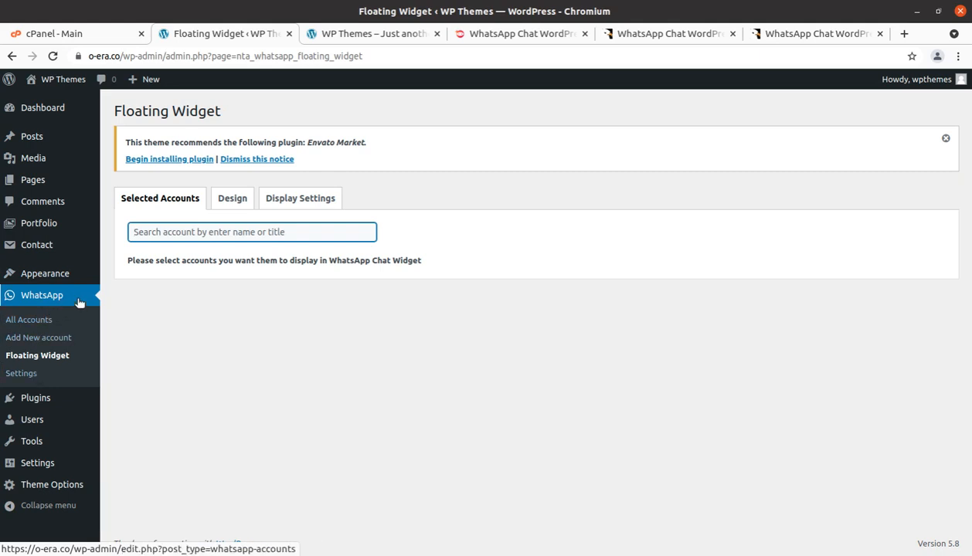
Step: Start adding a new WhatsApp account from the All Accounts list and check the documentation's Add New Account guide
{"action": "left_click", "coordinate": [35, 326]}
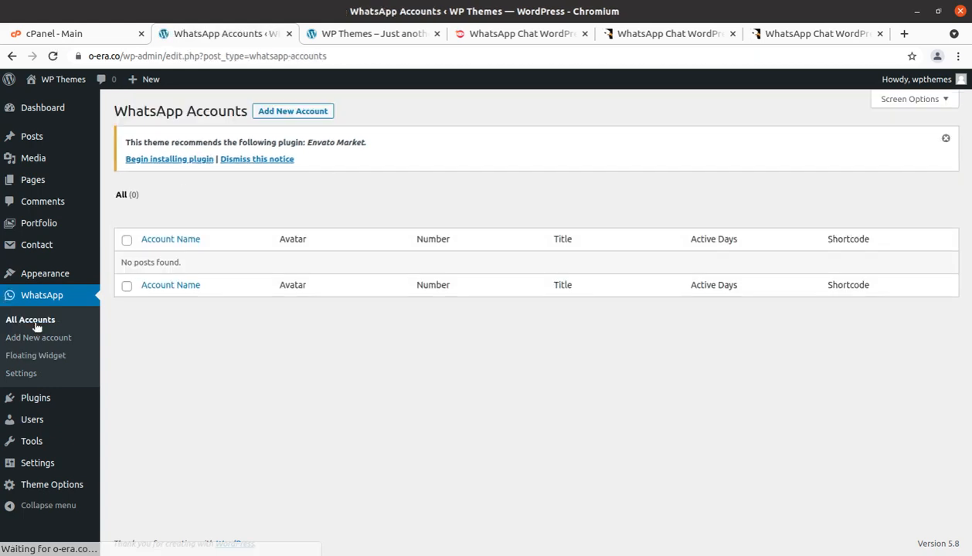
{"action": "left_click", "coordinate": [299, 113]}
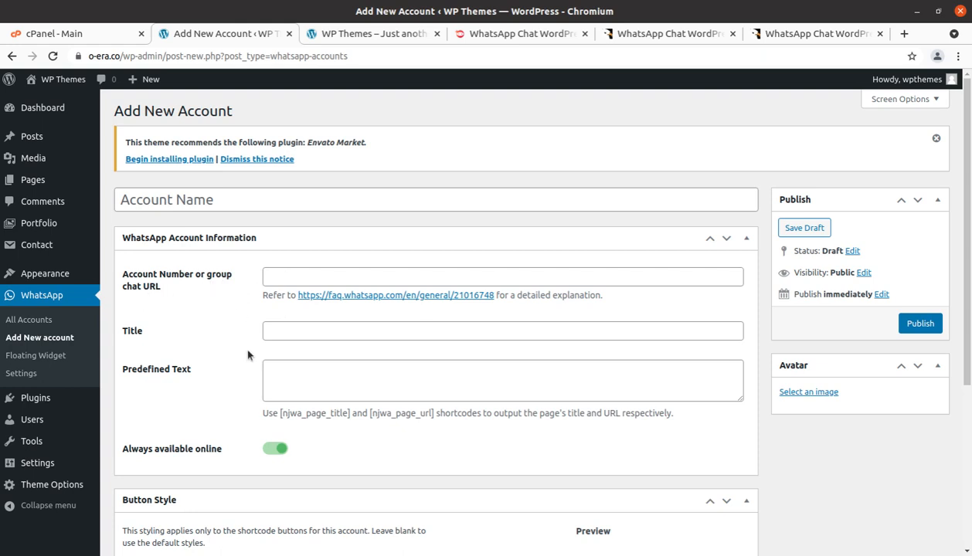
{"action": "left_click", "coordinate": [510, 34]}
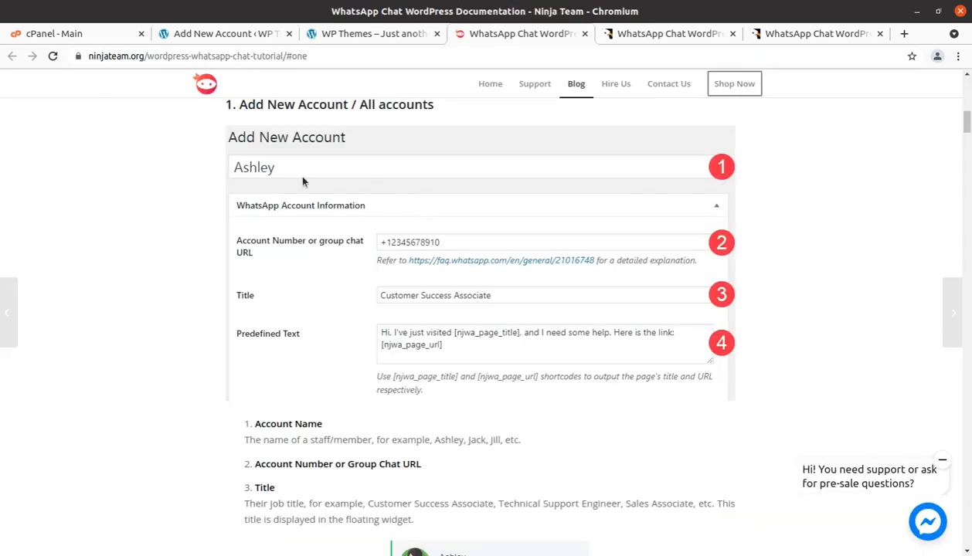
{"action": "scroll", "coordinate": [334, 269], "scroll_direction": "up", "scroll_amount": 2}
{"action": "scroll", "coordinate": [337, 270], "scroll_direction": "up", "scroll_amount": 4}
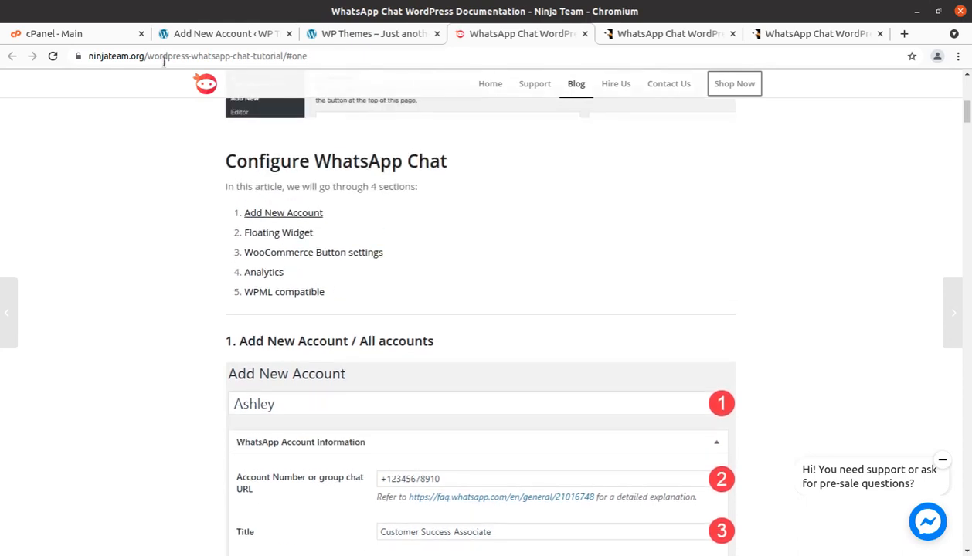
{"action": "scroll", "coordinate": [336, 249], "scroll_direction": "down", "scroll_amount": 2}
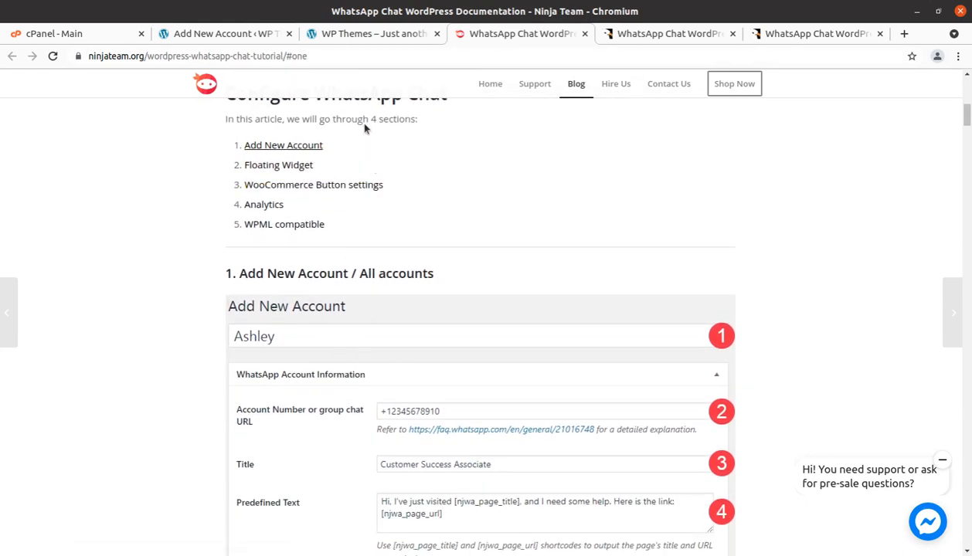
{"action": "left_click", "coordinate": [341, 37]}
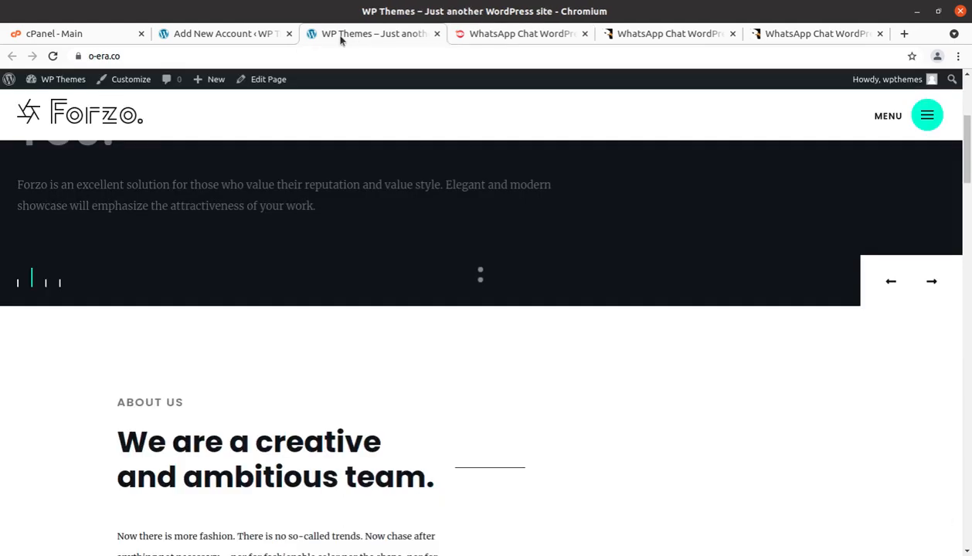
{"action": "left_click", "coordinate": [234, 39]}
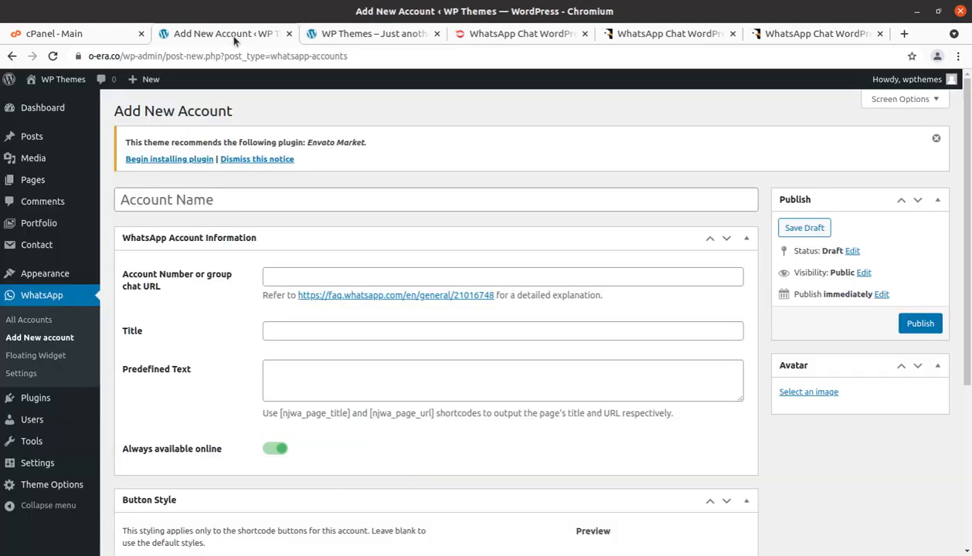
Step: Enter the WhatsApp account's phone number with country code and set its title to "Customer Support"
{"action": "left_click", "coordinate": [300, 278]}
{"action": "left_click", "coordinate": [473, 34]}
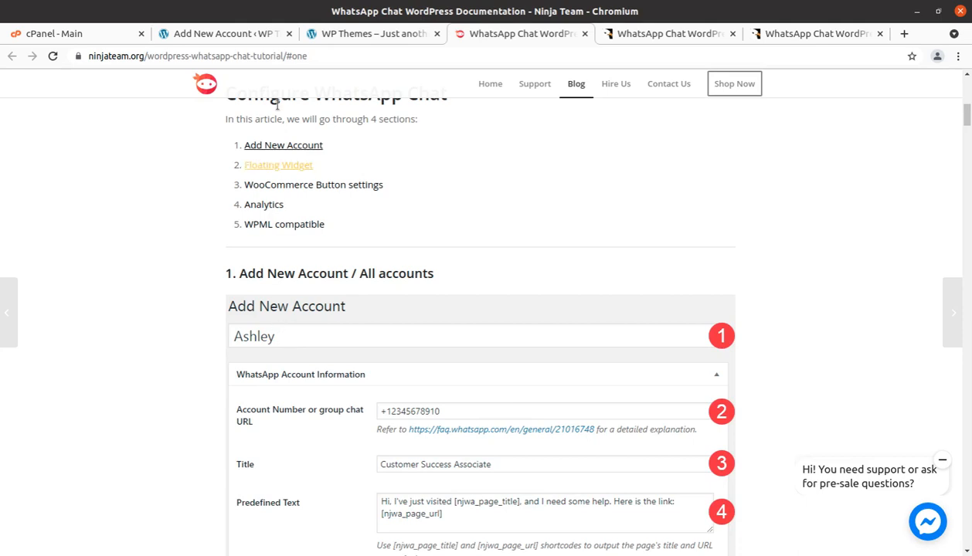
{"action": "left_click", "coordinate": [193, 35]}
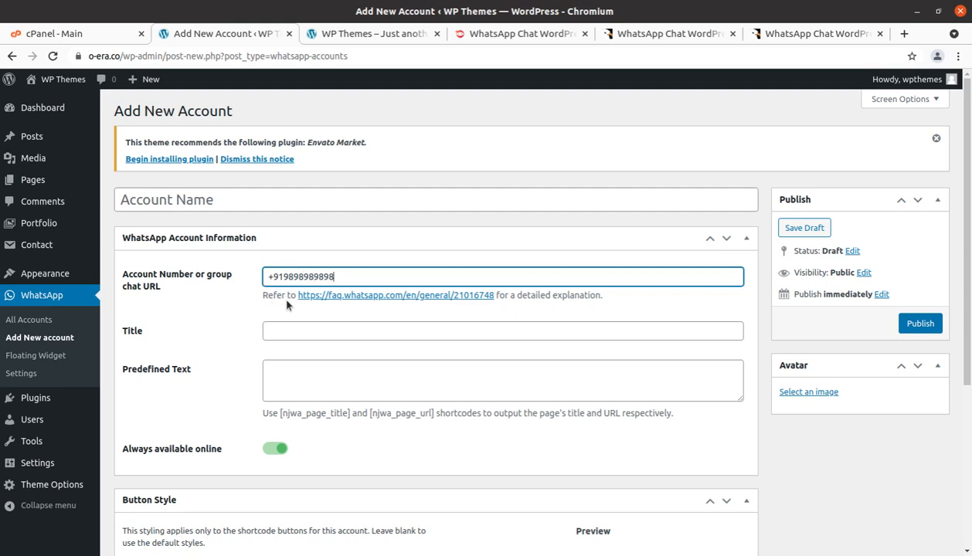
{"action": "left_click", "coordinate": [304, 332]}
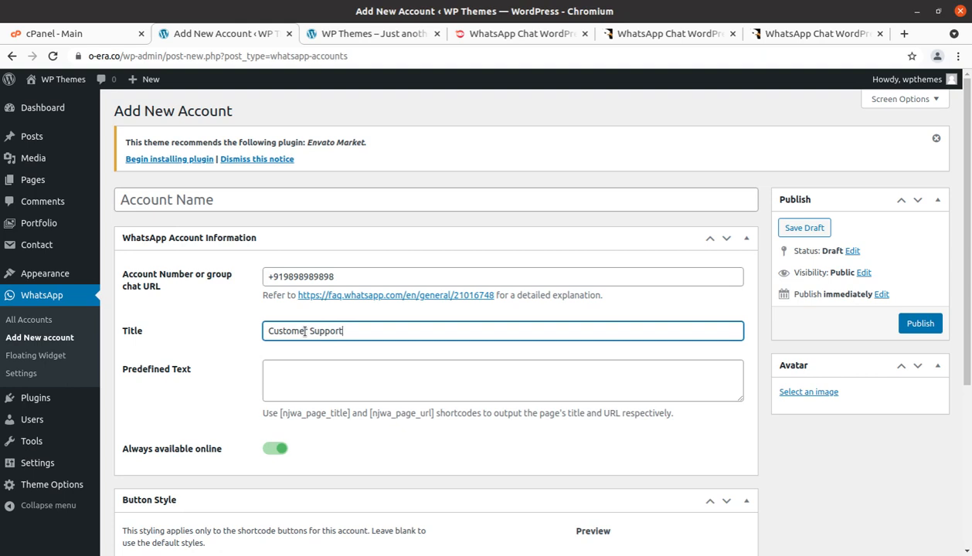
Step: Copy the documentation's example message with [njwa_page_title] and [njwa_page_url], without quotation marks, into the account's Predefined Text
{"action": "left_click", "coordinate": [301, 365]}
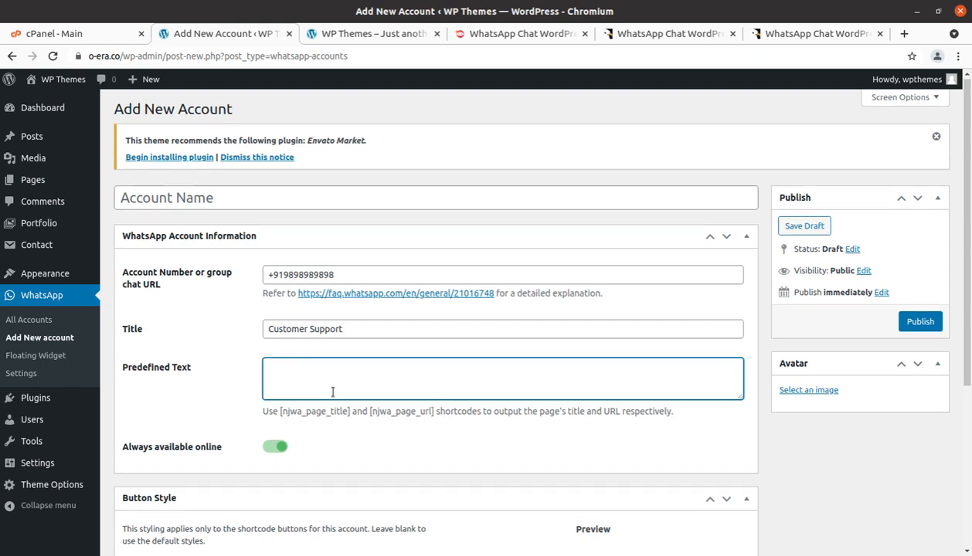
{"action": "scroll", "coordinate": [214, 417], "scroll_direction": "down", "scroll_amount": 1}
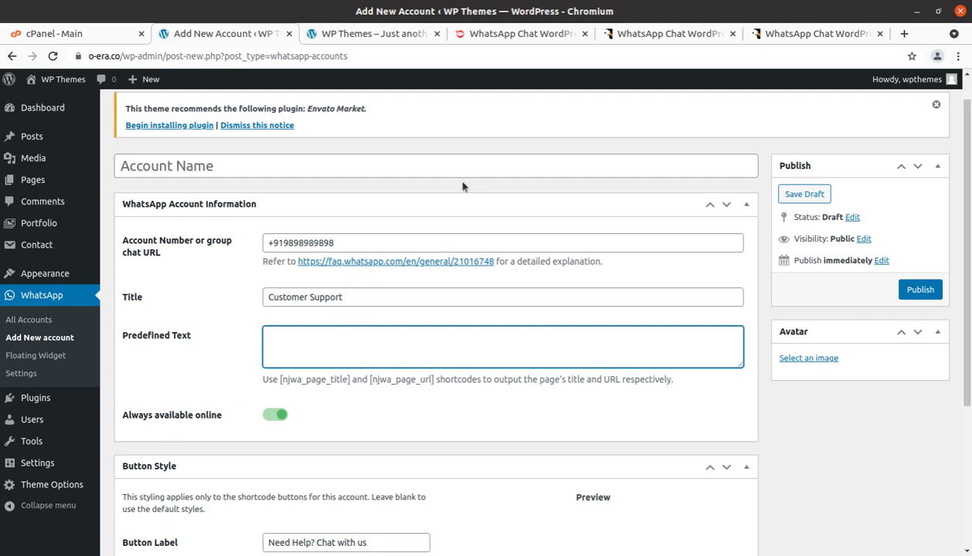
{"action": "left_click", "coordinate": [507, 33]}
{"action": "scroll", "coordinate": [392, 367], "scroll_direction": "down", "scroll_amount": 3}
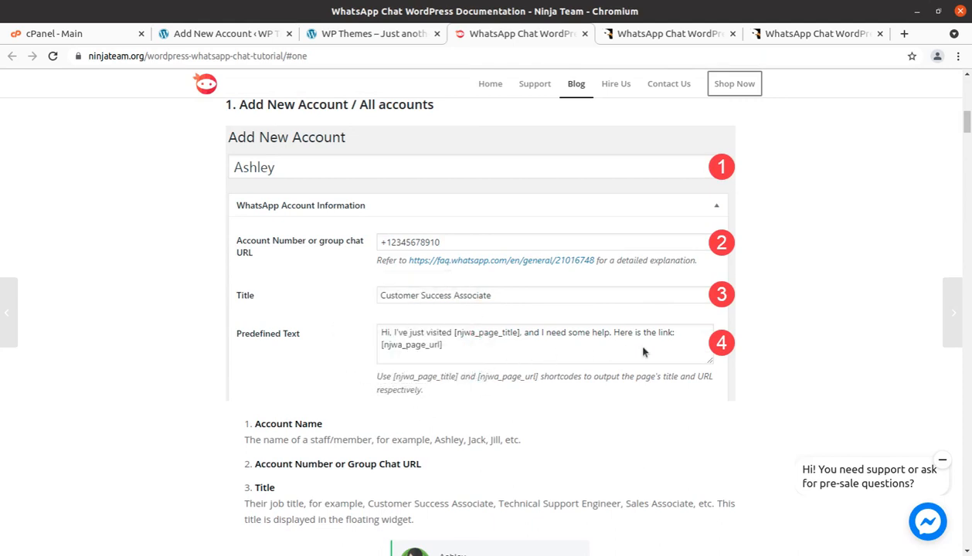
{"action": "scroll", "coordinate": [575, 395], "scroll_direction": "down", "scroll_amount": 3}
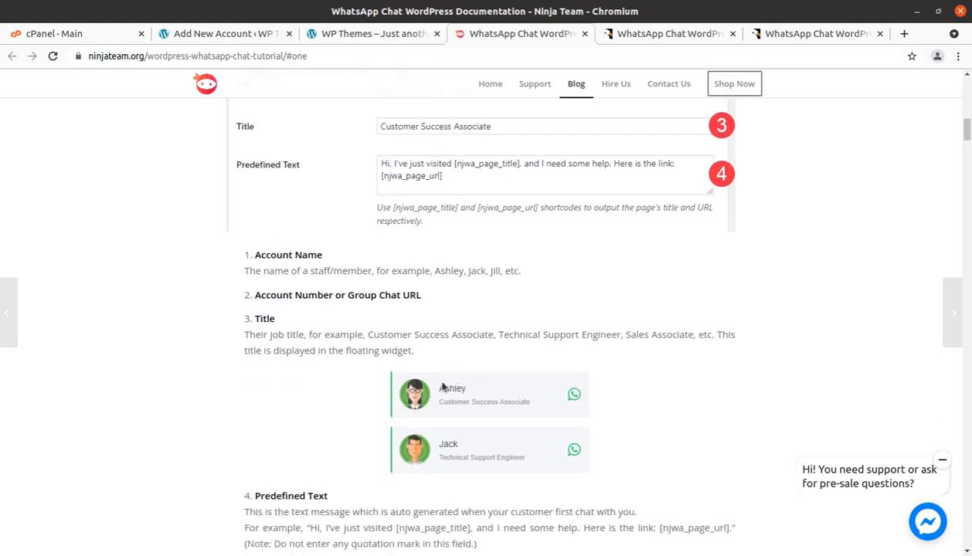
{"action": "scroll", "coordinate": [442, 357], "scroll_direction": "down", "scroll_amount": 2}
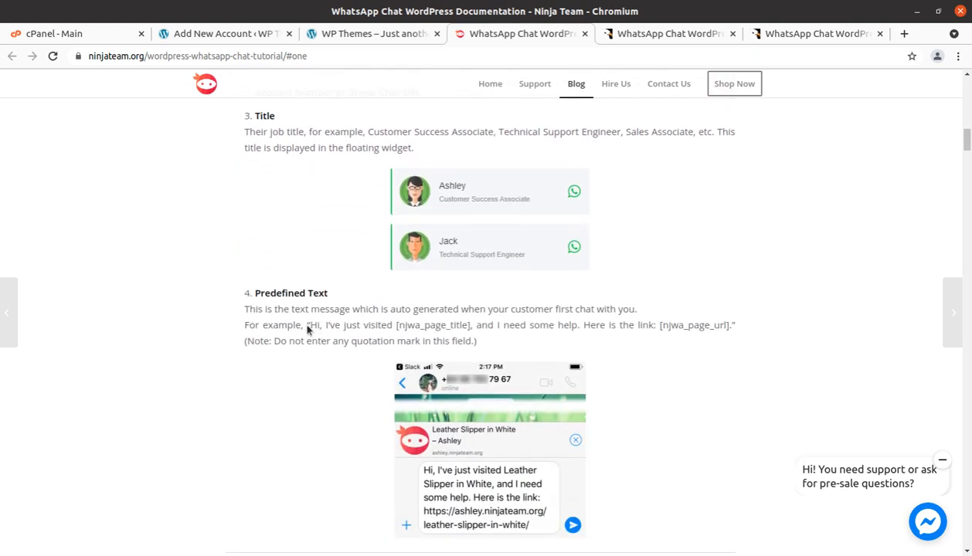
{"action": "left_click_drag", "start_coordinate": [307, 328], "coordinate": [739, 332]}
{"action": "key", "text": "ctrl+c"}
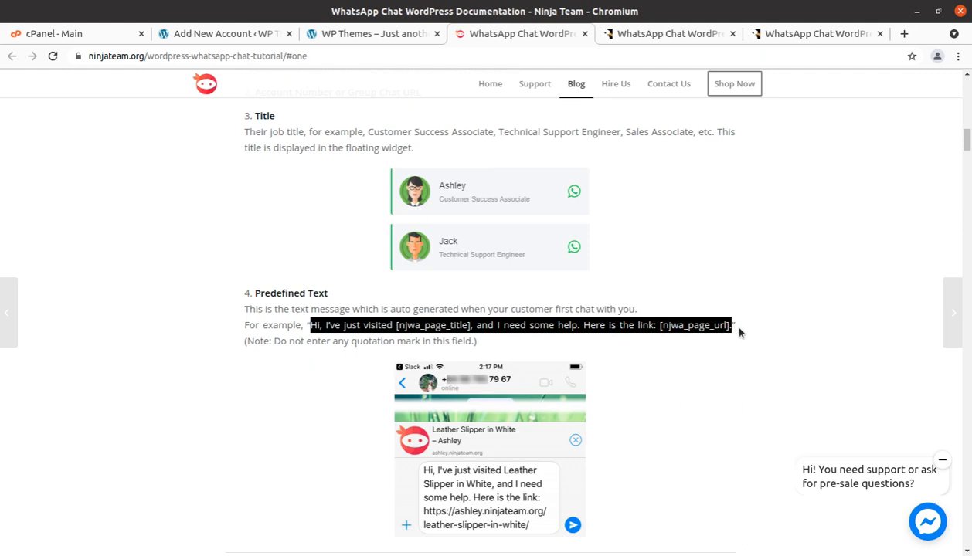
{"action": "scroll", "coordinate": [615, 300], "scroll_direction": "up", "scroll_amount": 5}
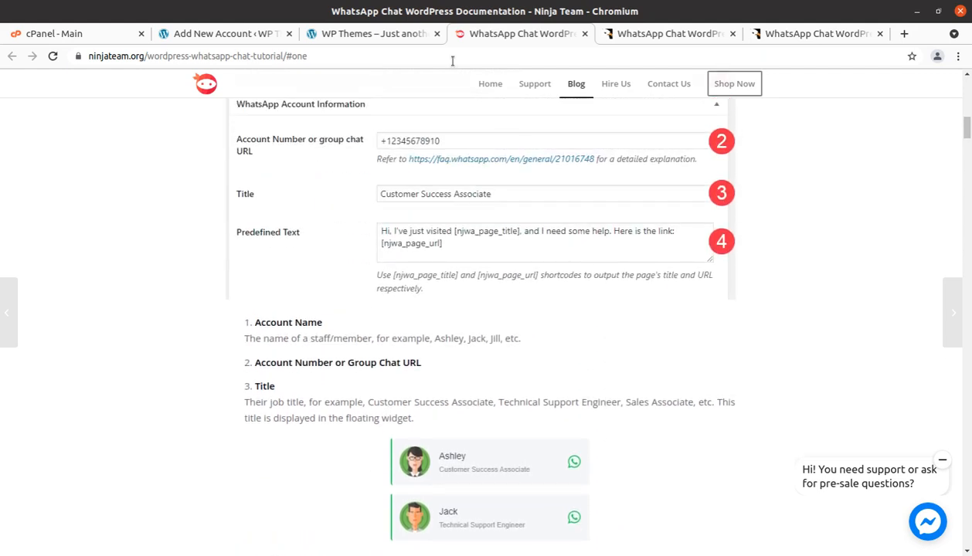
{"action": "left_click", "coordinate": [248, 34]}
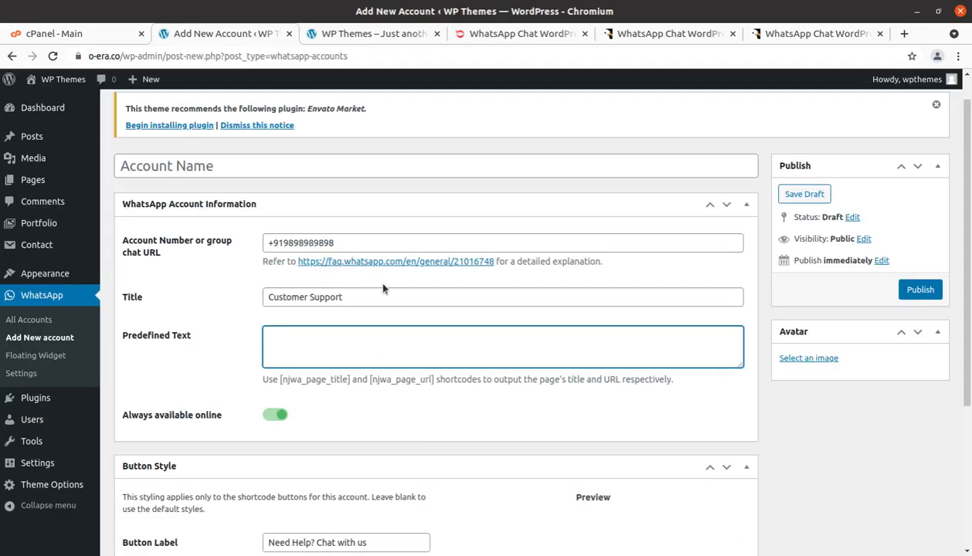
{"action": "key", "text": "ctrl+v"}
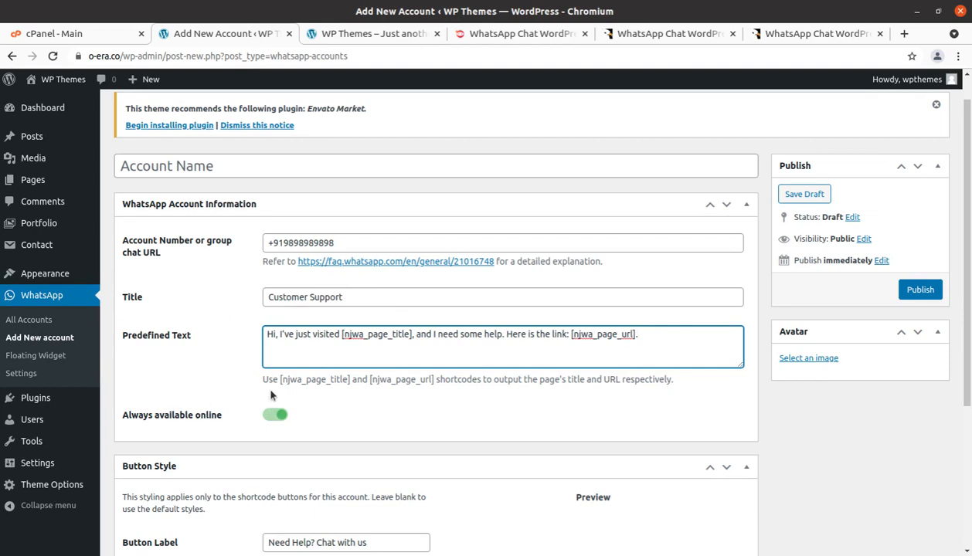
Step: Try out custom availability with a second Sunday time slot, and return the account to Always available online
{"action": "scroll", "coordinate": [354, 388], "scroll_direction": "down", "scroll_amount": 2}
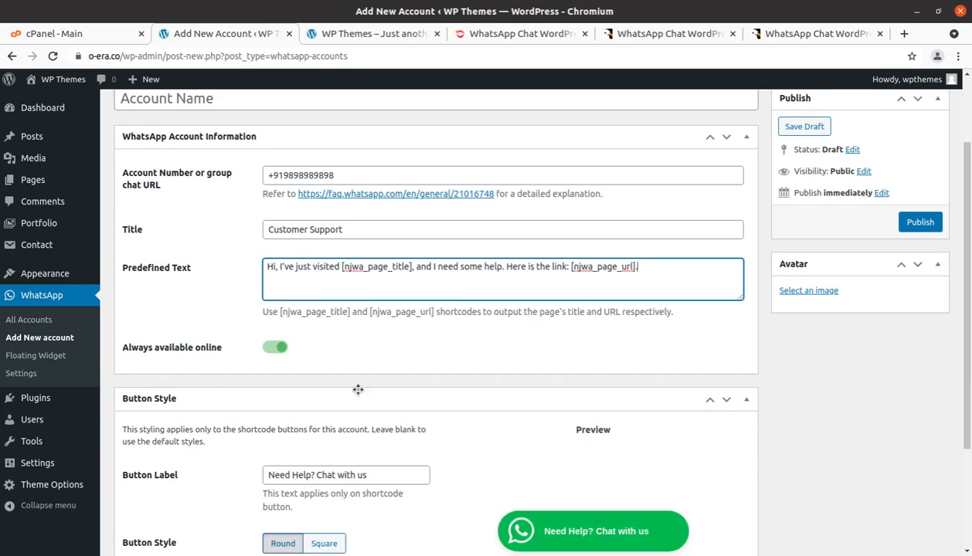
{"action": "left_click", "coordinate": [273, 348]}
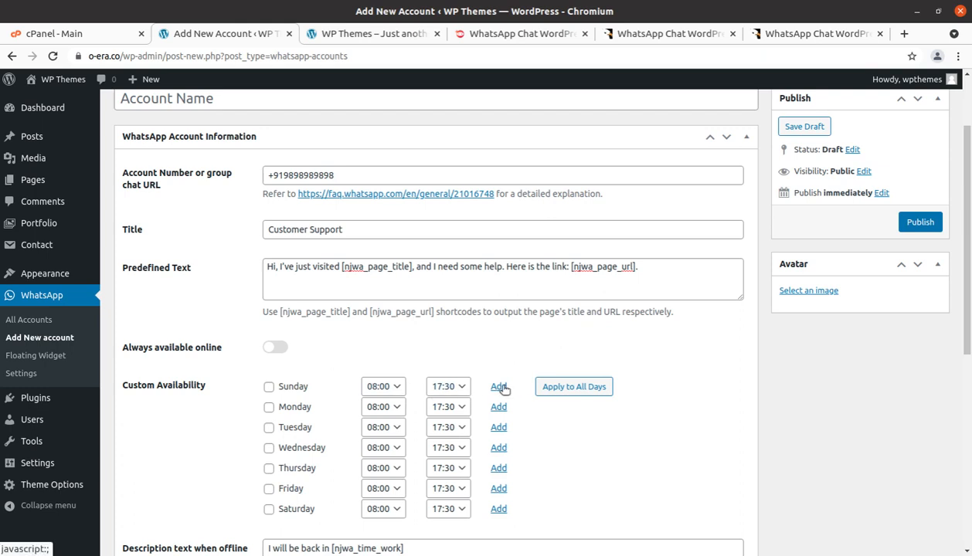
{"action": "left_click", "coordinate": [499, 387]}
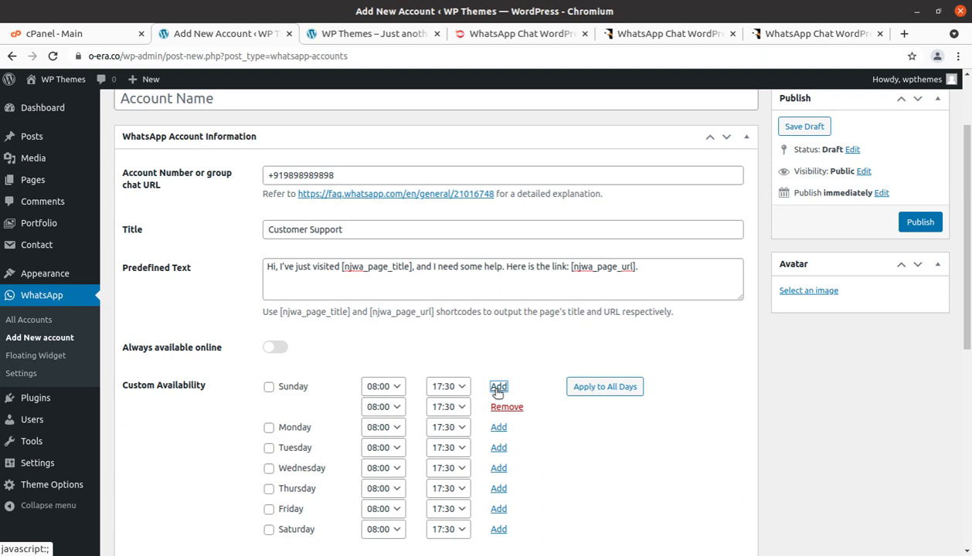
{"action": "left_click", "coordinate": [278, 348]}
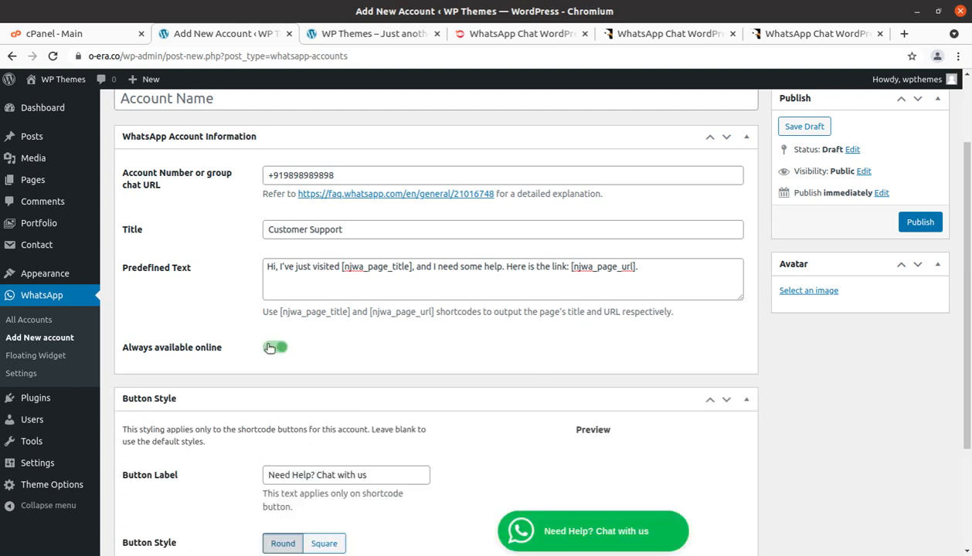
{"action": "left_click", "coordinate": [276, 347]}
{"action": "scroll", "coordinate": [375, 431], "scroll_direction": "down", "scroll_amount": 3}
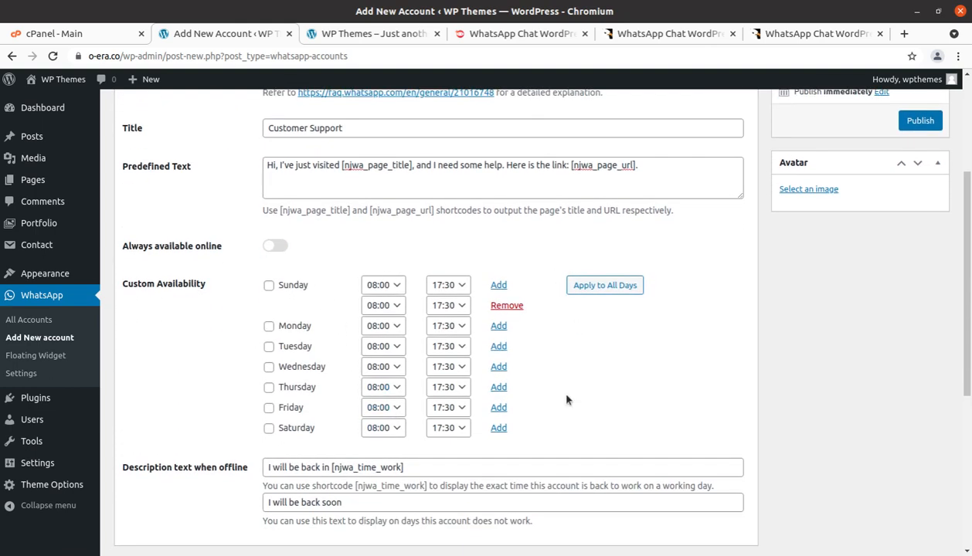
{"action": "left_click", "coordinate": [280, 248]}
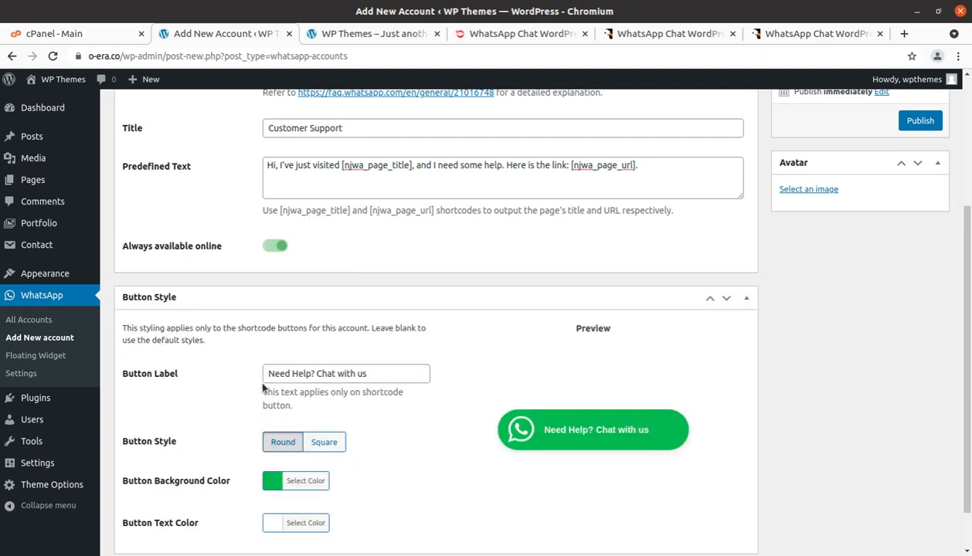
Step: Change the account's Button Label to "WhatsApp Chat with us"
{"action": "scroll", "coordinate": [341, 388], "scroll_direction": "down", "scroll_amount": 1}
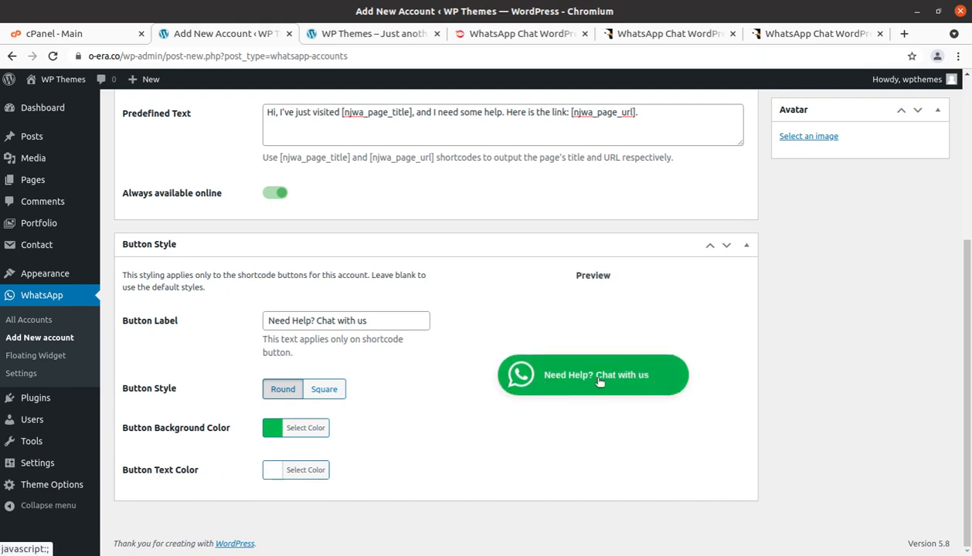
{"action": "left_click_drag", "start_coordinate": [377, 324], "coordinate": [193, 305]}
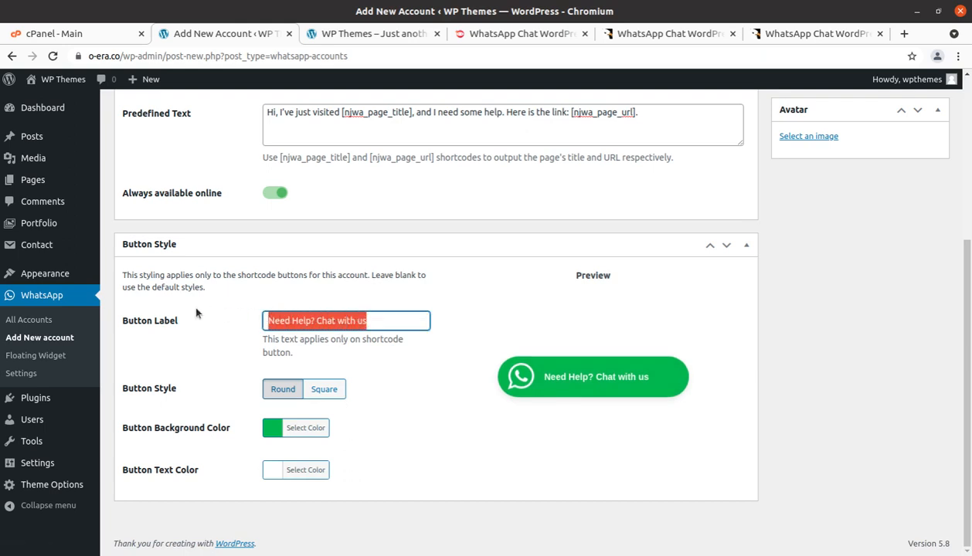
{"action": "left_click", "coordinate": [315, 320]}
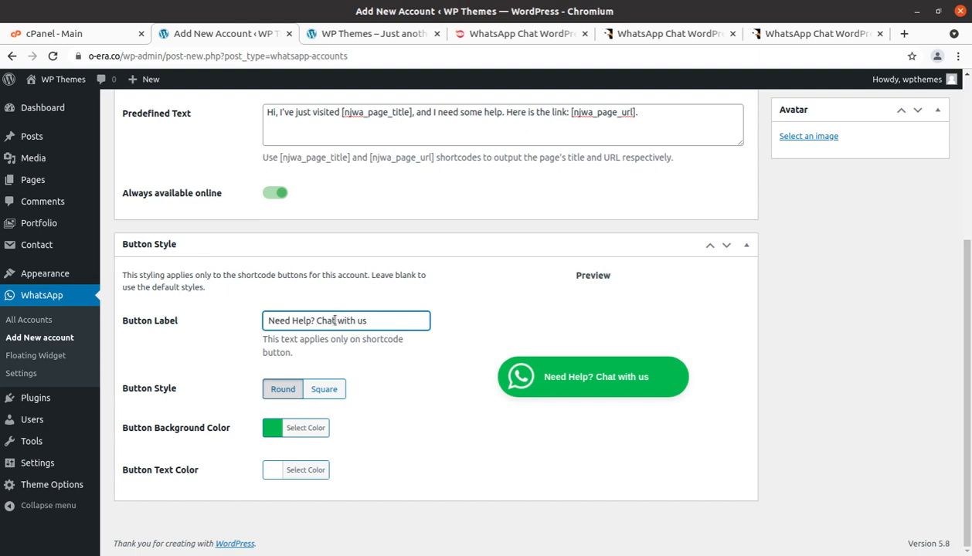
{"action": "key", "text": "BackSpace"}
{"action": "key", "text": "BackSpace"}
{"action": "key", "text": "BackSpace"}
{"action": "key", "text": "BackSpace"}
{"action": "key", "text": "BackSpace"}
{"action": "key", "text": "BackSpace"}
{"action": "key", "text": "BackSpace"}
{"action": "key", "text": "BackSpace"}
{"action": "key", "text": "BackSpace"}
{"action": "key", "text": "BackSpace"}
{"action": "key", "text": "BackSpace"}
{"action": "key", "text": "BackSpace"}
{"action": "key", "text": "BackSpace"}
{"action": "key", "text": "BackSpace"}
{"action": "key", "text": "BackSpace"}
{"action": "key", "text": "BackSpace"}
{"action": "type", "text": "W"}
{"action": "type", "text": "atsApp"}
{"action": "key", "text": "BackSpace"}
{"action": "key", "text": "BackSpace"}
{"action": "key", "text": "BackSpace"}
{"action": "key", "text": "BackSpace"}
{"action": "key", "text": "BackSpace"}
{"action": "key", "text": "BackSpace"}
{"action": "type", "text": "hatsApp"}
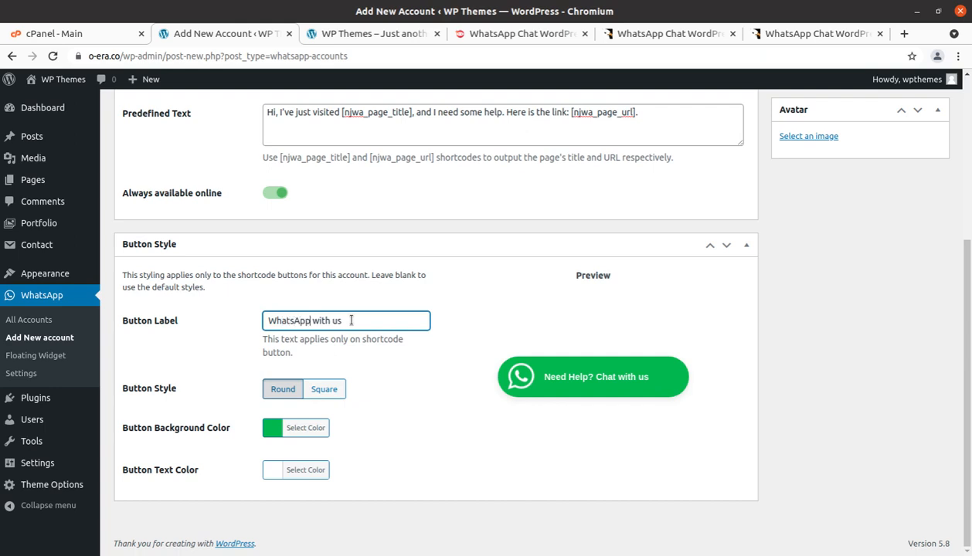
{"action": "type", "text": " Chat"}
{"action": "left_click", "coordinate": [462, 422]}
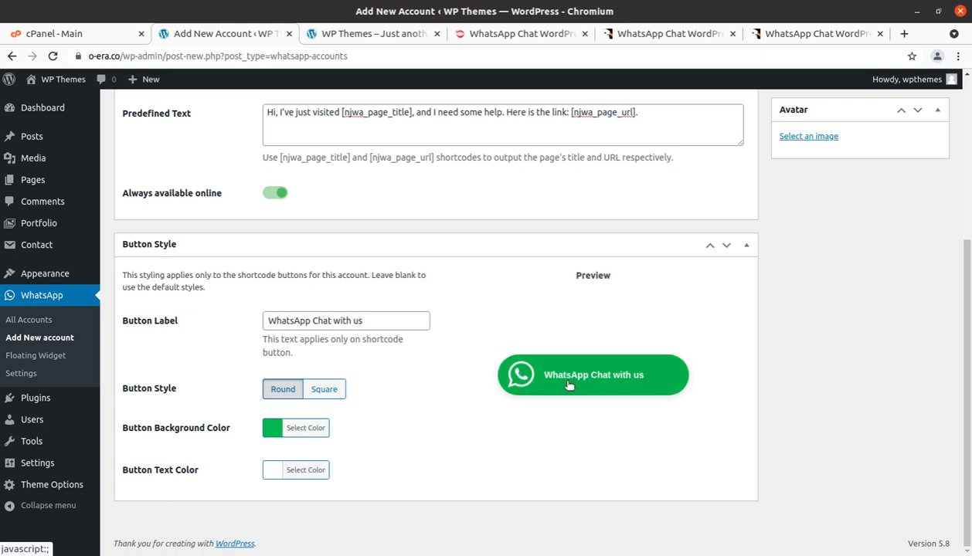
Step: Publish the new WhatsApp account
{"action": "scroll", "coordinate": [394, 433], "scroll_direction": "up", "scroll_amount": 3}
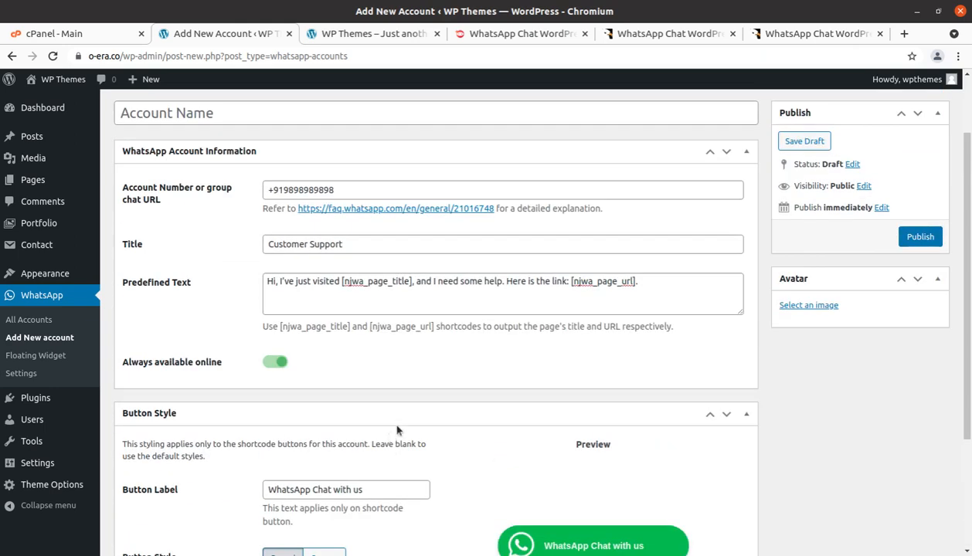
{"action": "scroll", "coordinate": [397, 431], "scroll_direction": "up", "scroll_amount": 2}
{"action": "left_click", "coordinate": [918, 325]}
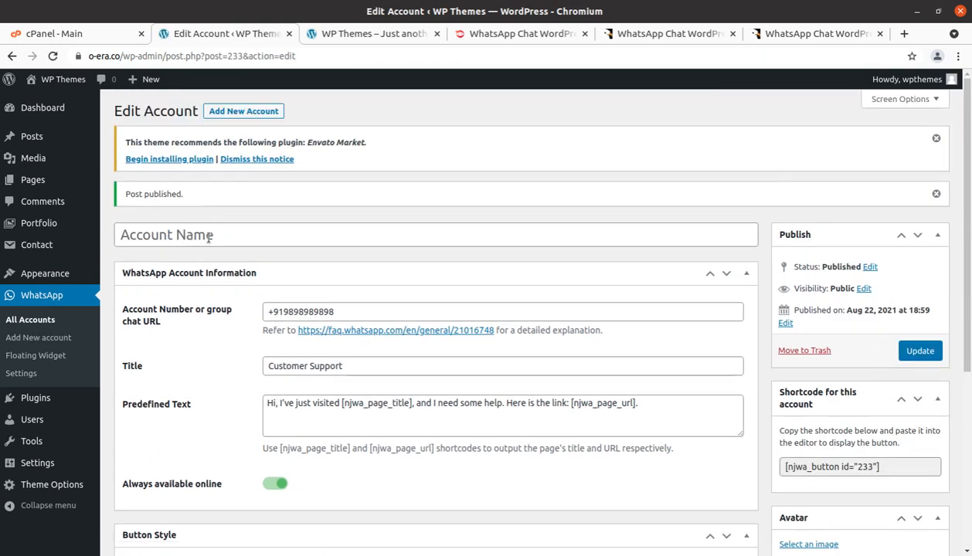
Step: Enter "WP Themes" as the published account's name and update the account
{"action": "left_click", "coordinate": [208, 238]}
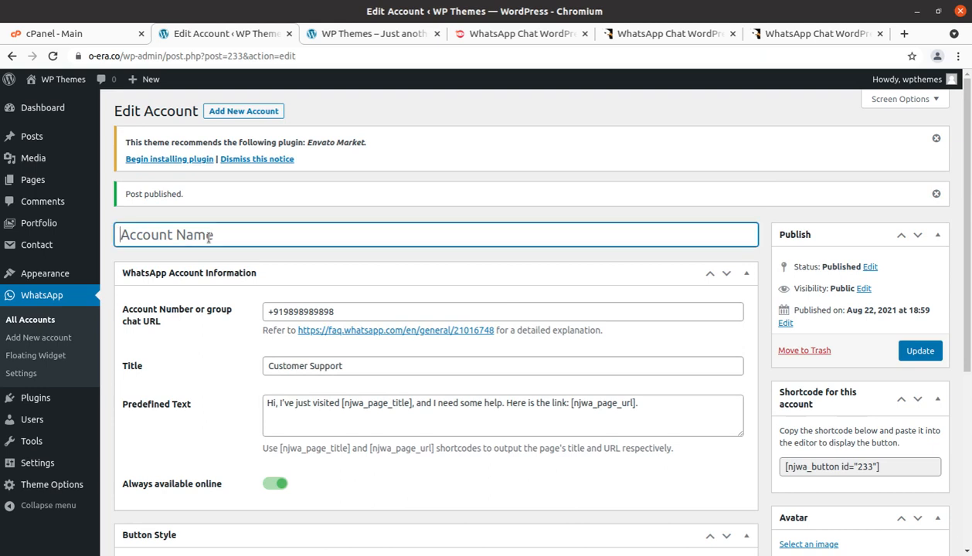
{"action": "type", "text": "WP T"}
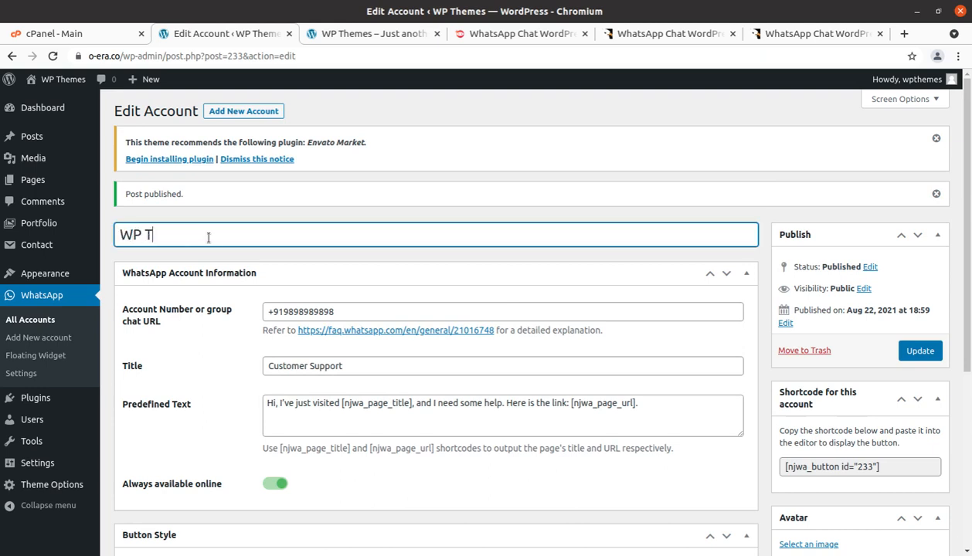
{"action": "type", "text": "hemes"}
{"action": "left_click", "coordinate": [927, 351]}
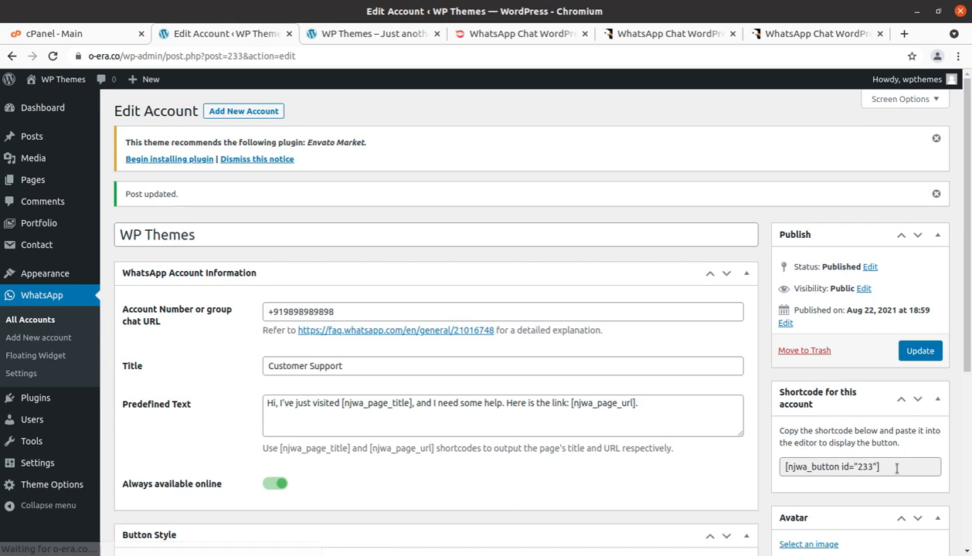
Step: Examine the account's shortcode and the button preview under Button Style
{"action": "left_click", "coordinate": [869, 465]}
{"action": "left_click_drag", "start_coordinate": [868, 465], "coordinate": [771, 469]}
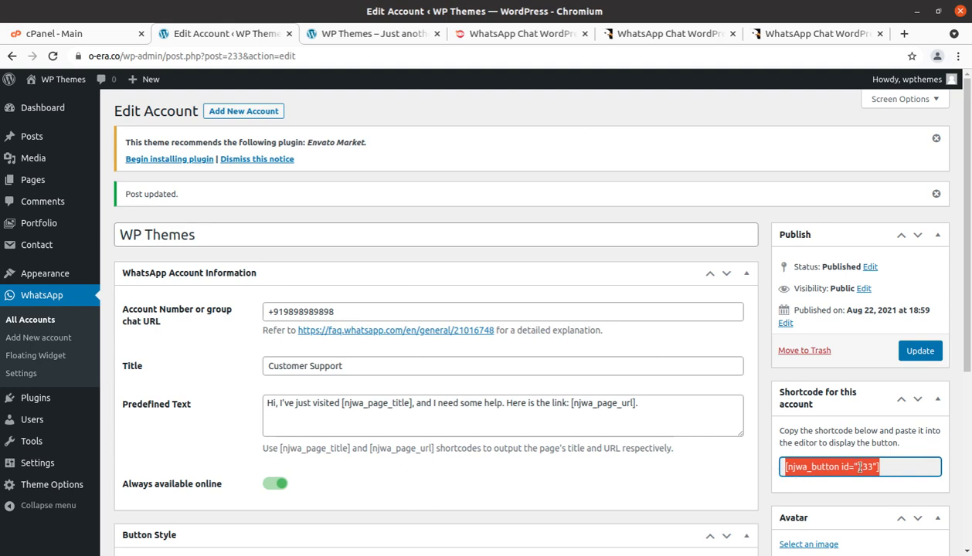
{"action": "scroll", "coordinate": [853, 425], "scroll_direction": "down", "scroll_amount": 2}
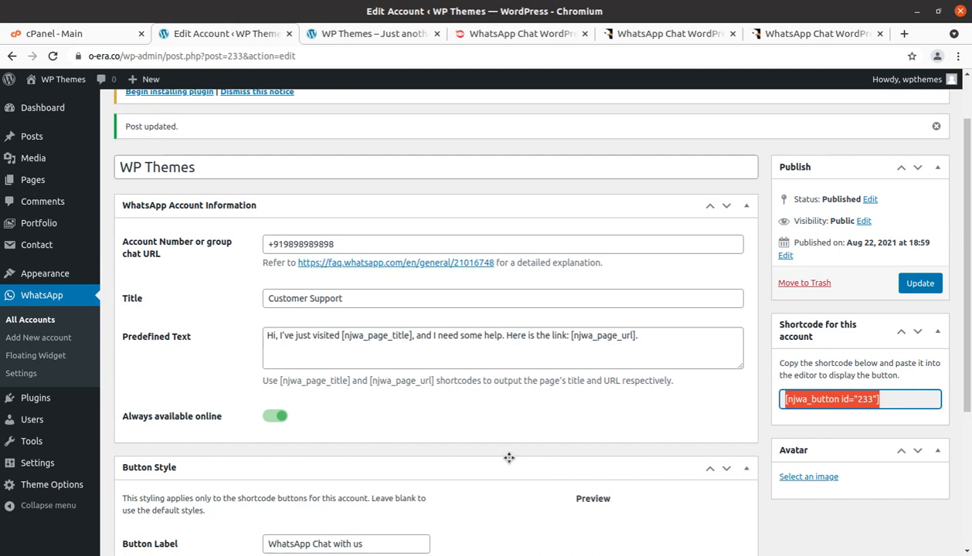
{"action": "scroll", "coordinate": [541, 448], "scroll_direction": "down", "scroll_amount": 2}
{"action": "left_click_drag", "start_coordinate": [866, 329], "coordinate": [823, 324]}
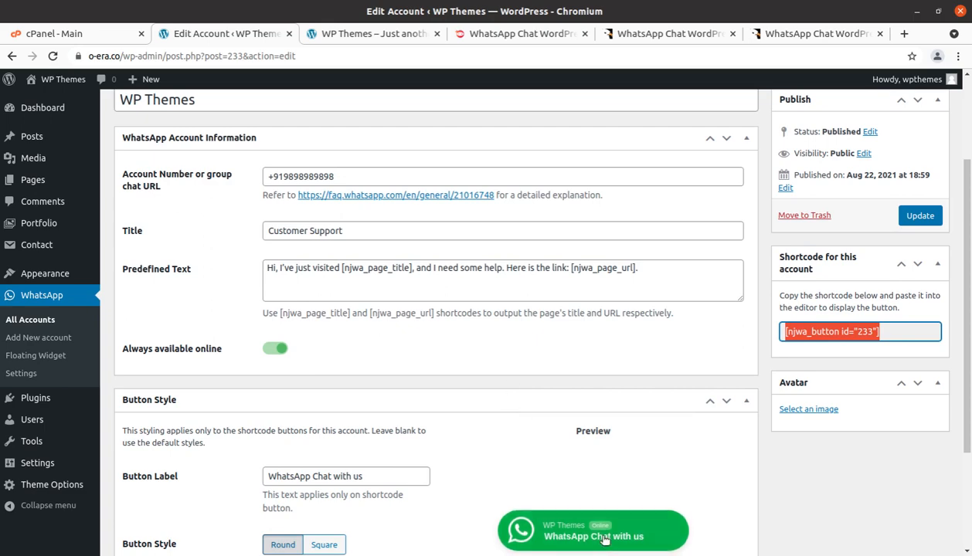
{"action": "scroll", "coordinate": [594, 532], "scroll_direction": "down", "scroll_amount": 3}
{"action": "scroll", "coordinate": [605, 435], "scroll_direction": "up", "scroll_amount": 5}
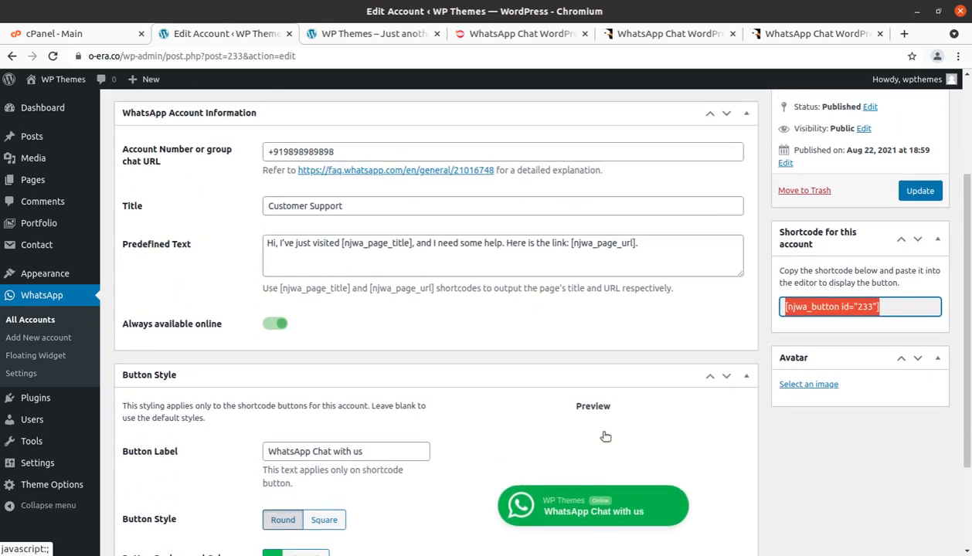
{"action": "scroll", "coordinate": [604, 433], "scroll_direction": "down", "scroll_amount": 3}
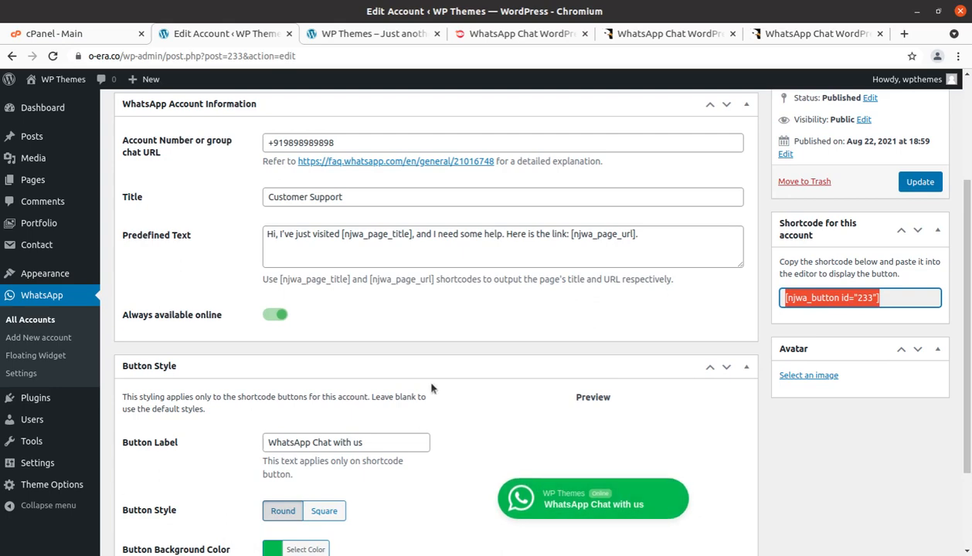
{"action": "scroll", "coordinate": [426, 382], "scroll_direction": "up", "scroll_amount": 5}
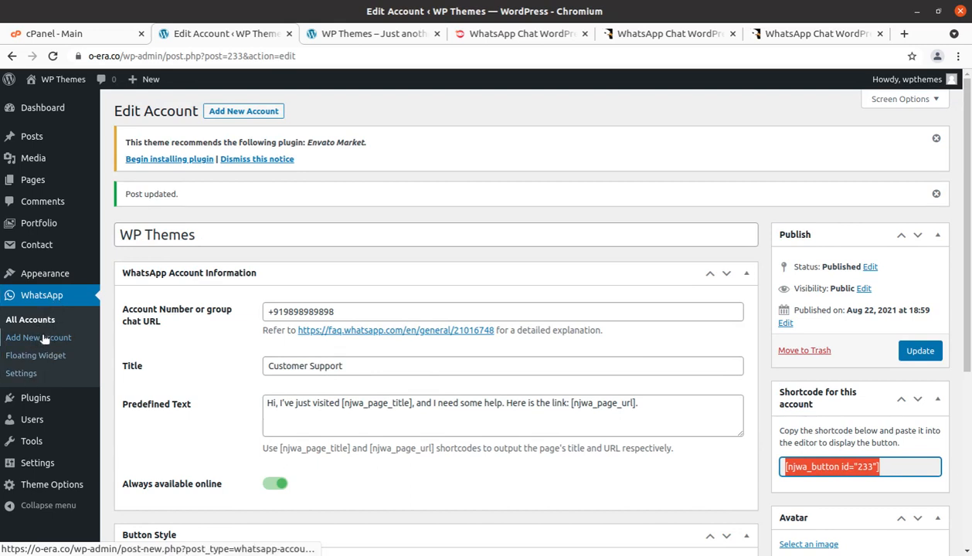
Step: Add the WP Themes Customer Support account to the Floating Widget's selected accounts
{"action": "left_click", "coordinate": [35, 358]}
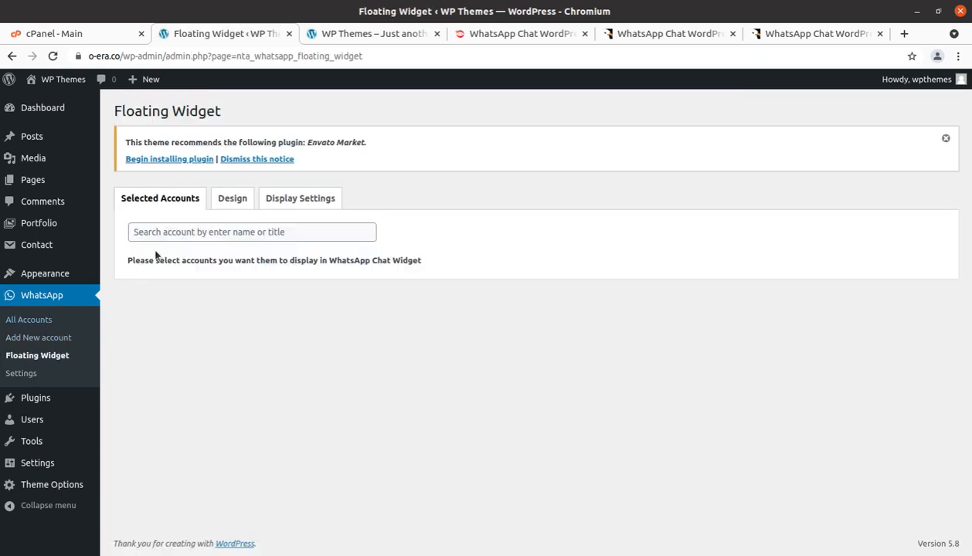
{"action": "left_click", "coordinate": [27, 376]}
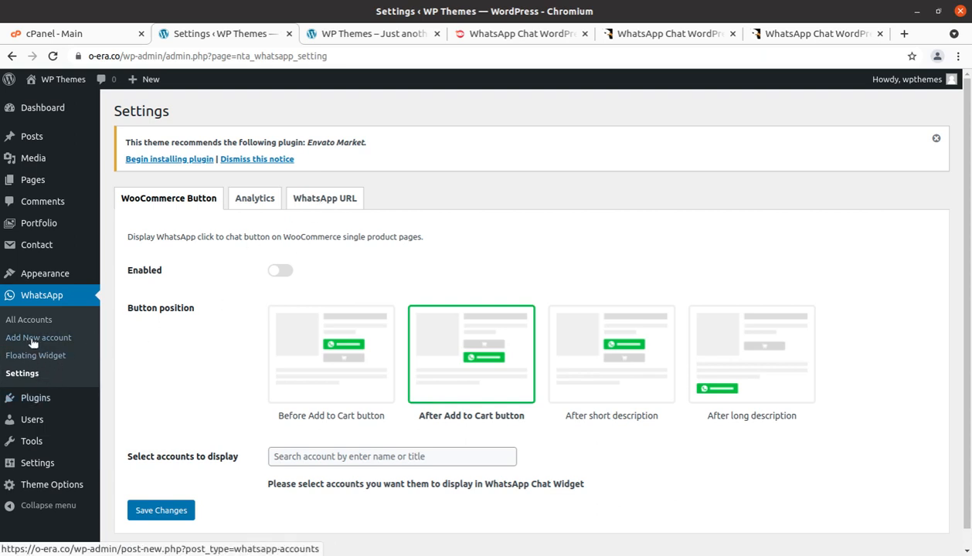
{"action": "left_click", "coordinate": [33, 357]}
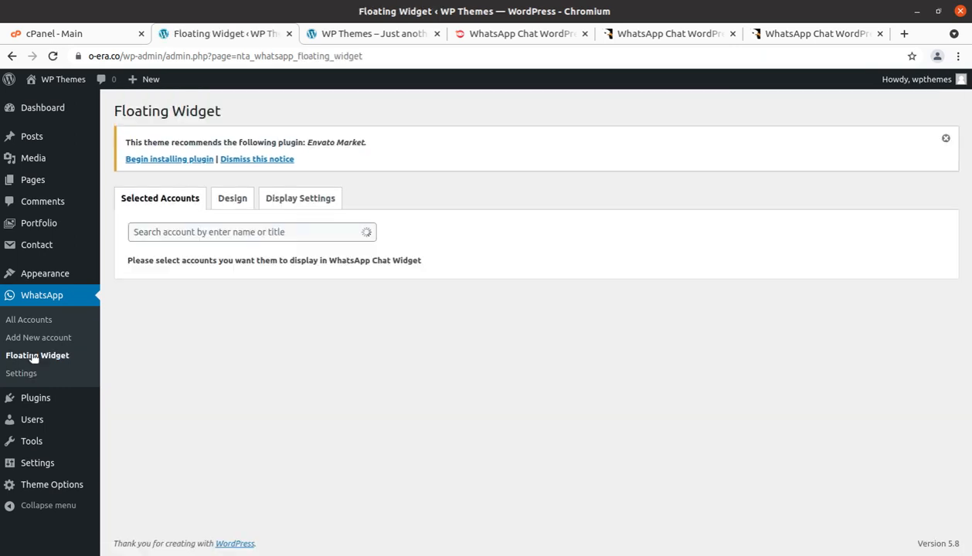
{"action": "left_click", "coordinate": [227, 232]}
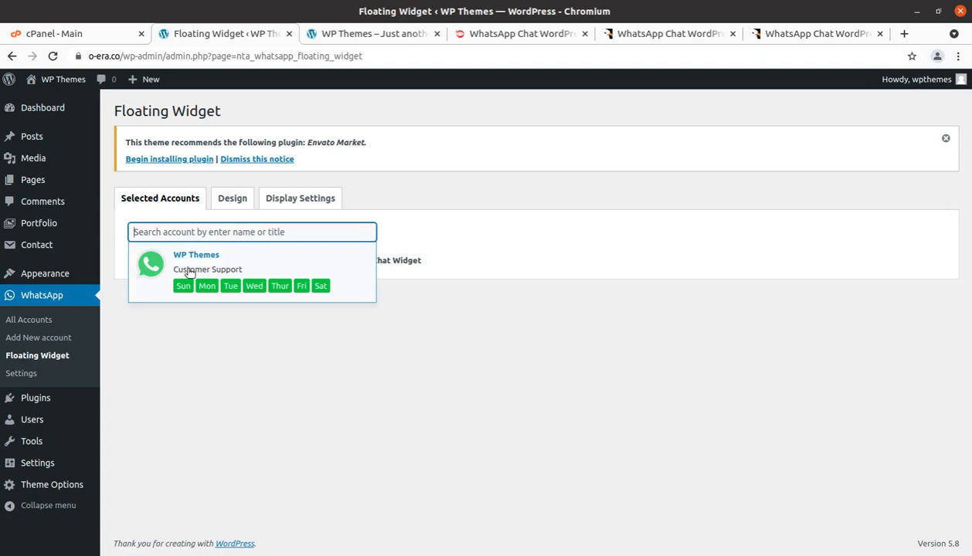
{"action": "left_click", "coordinate": [189, 271]}
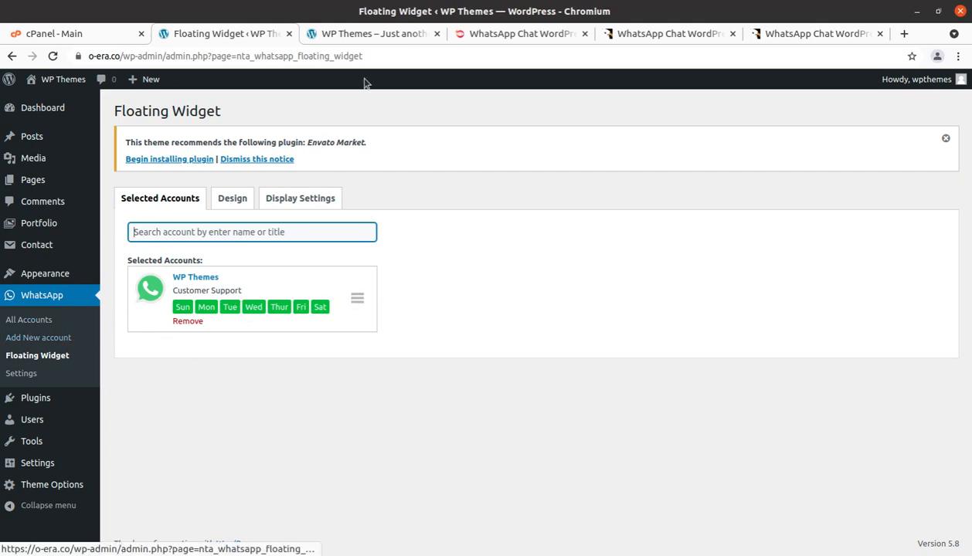
Step: Check the account list in the plugin's CodeCanyon live preview widget and return to the site's Floating Widget settings
{"action": "left_click", "coordinate": [636, 34]}
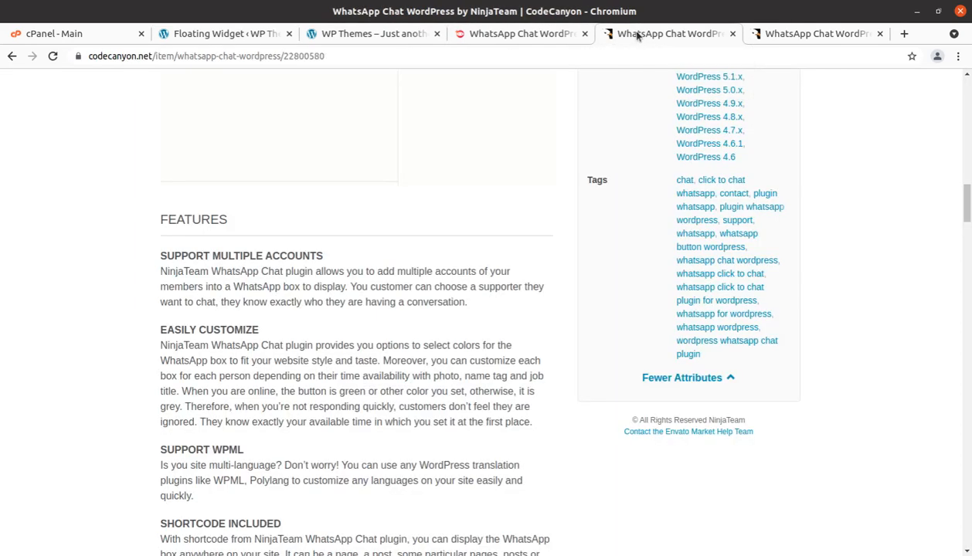
{"action": "left_click", "coordinate": [757, 35]}
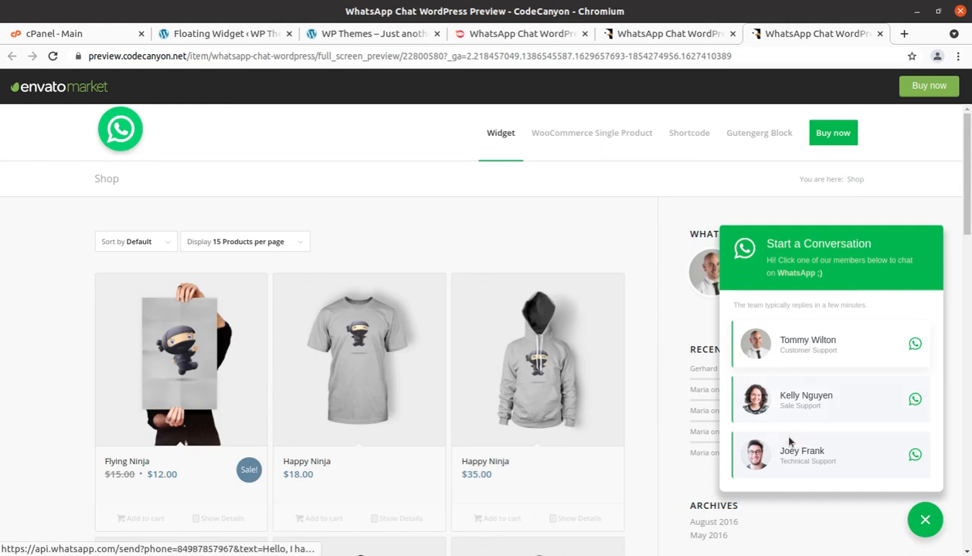
{"action": "left_click", "coordinate": [239, 34]}
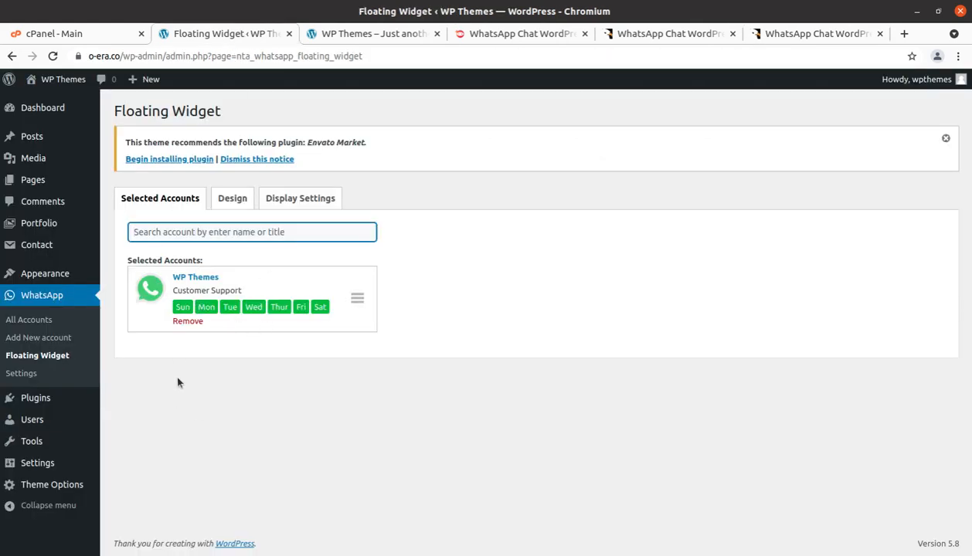
Step: Review the Floating Widget's Design settings, from the widget text, label, colors and position to the response time text and description
{"action": "left_click", "coordinate": [233, 201]}
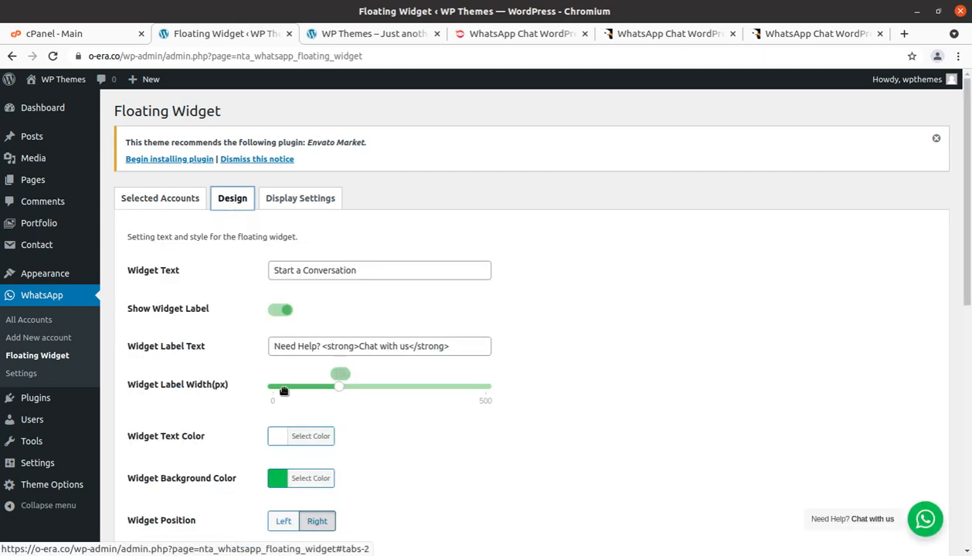
{"action": "scroll", "coordinate": [456, 374], "scroll_direction": "down", "scroll_amount": 1}
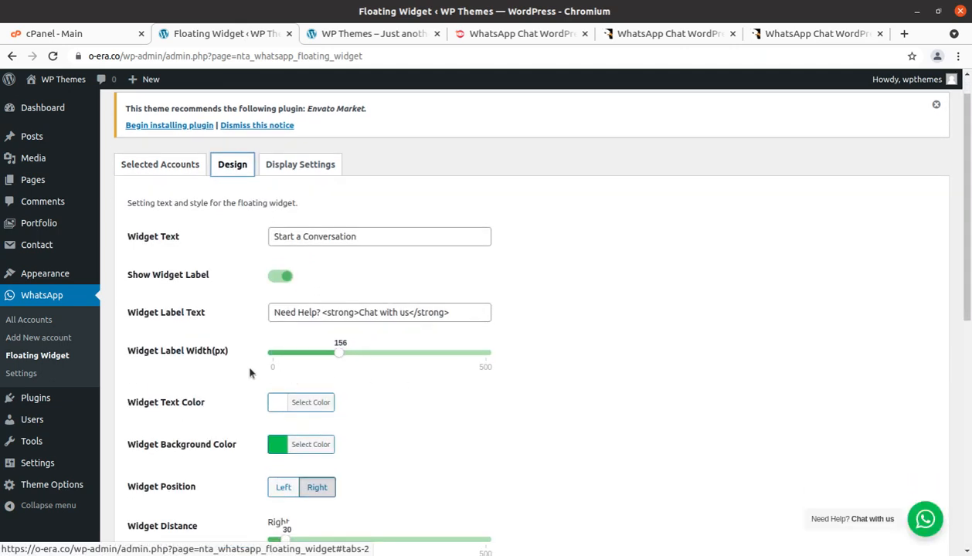
{"action": "scroll", "coordinate": [309, 423], "scroll_direction": "down", "scroll_amount": 3}
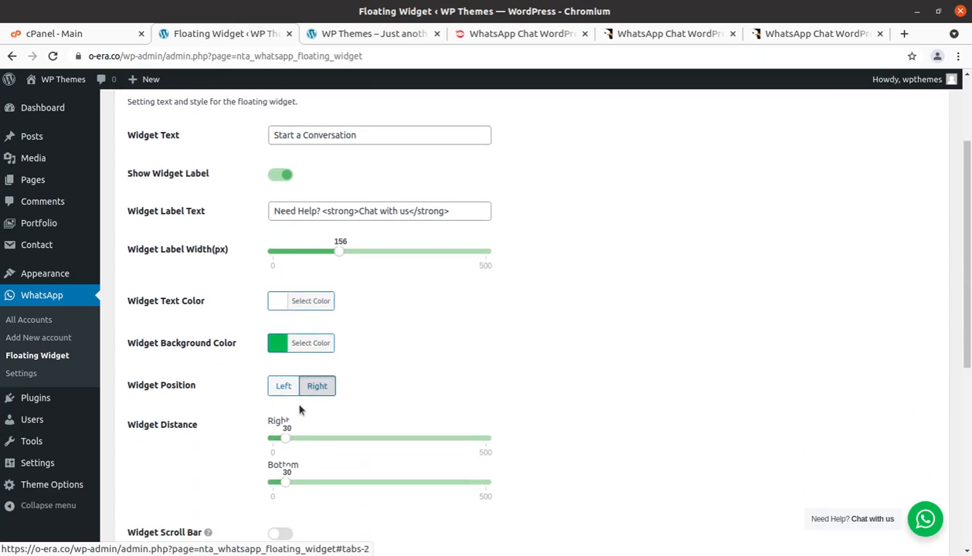
{"action": "scroll", "coordinate": [222, 404], "scroll_direction": "down", "scroll_amount": 1}
{"action": "scroll", "coordinate": [214, 411], "scroll_direction": "down", "scroll_amount": 3}
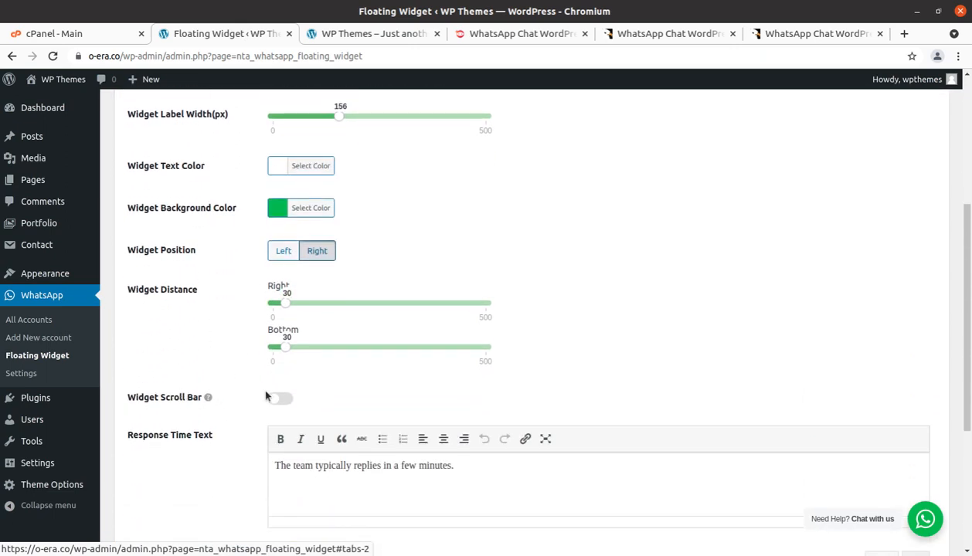
{"action": "scroll", "coordinate": [317, 409], "scroll_direction": "down", "scroll_amount": 2}
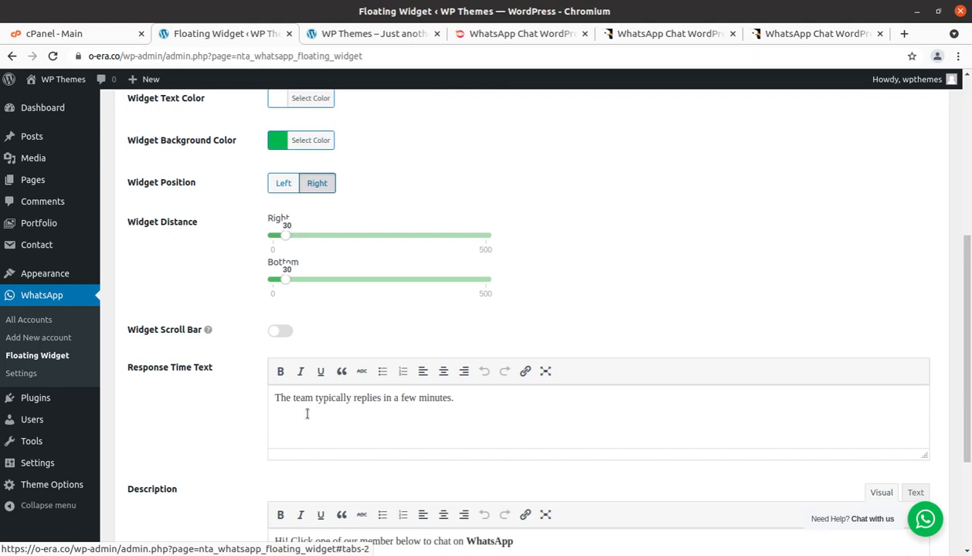
{"action": "scroll", "coordinate": [307, 414], "scroll_direction": "down", "scroll_amount": 3}
{"action": "scroll", "coordinate": [313, 416], "scroll_direction": "down", "scroll_amount": 1}
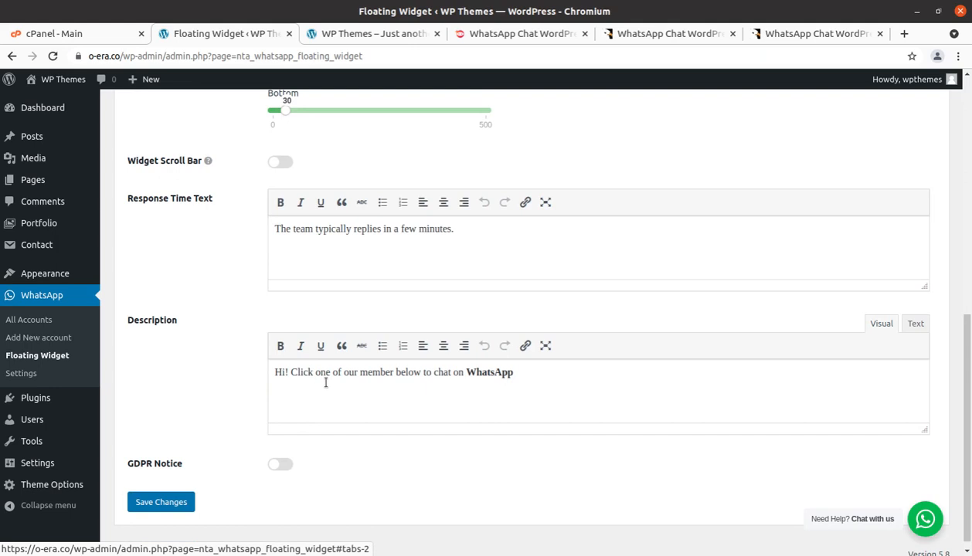
{"action": "scroll", "coordinate": [506, 393], "scroll_direction": "down", "scroll_amount": 1}
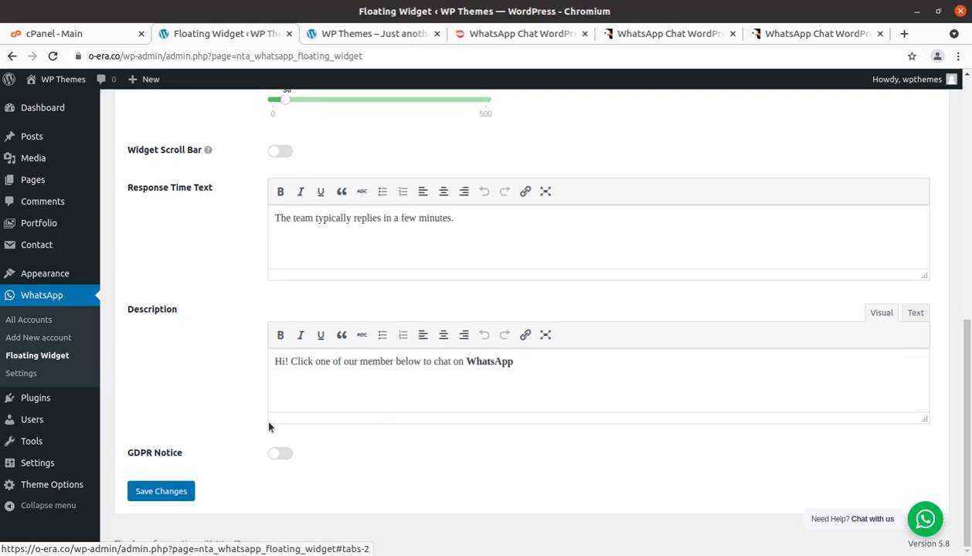
Step: Enable the GDPR Notice in the Floating Widget's design and save the changes
{"action": "left_click", "coordinate": [292, 456]}
{"action": "scroll", "coordinate": [300, 461], "scroll_direction": "down", "scroll_amount": 3}
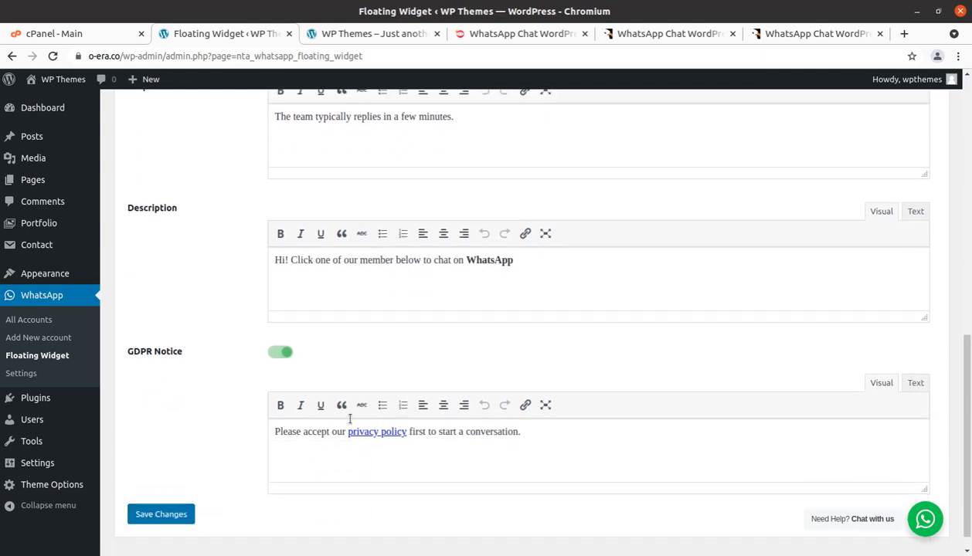
{"action": "left_click", "coordinate": [170, 514]}
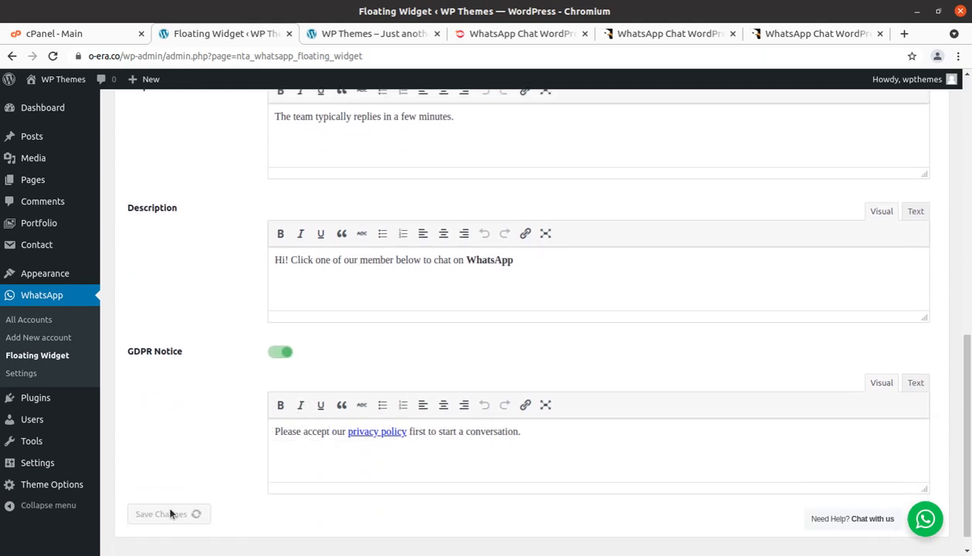
{"action": "scroll", "coordinate": [170, 512], "scroll_direction": "up", "scroll_amount": 10}
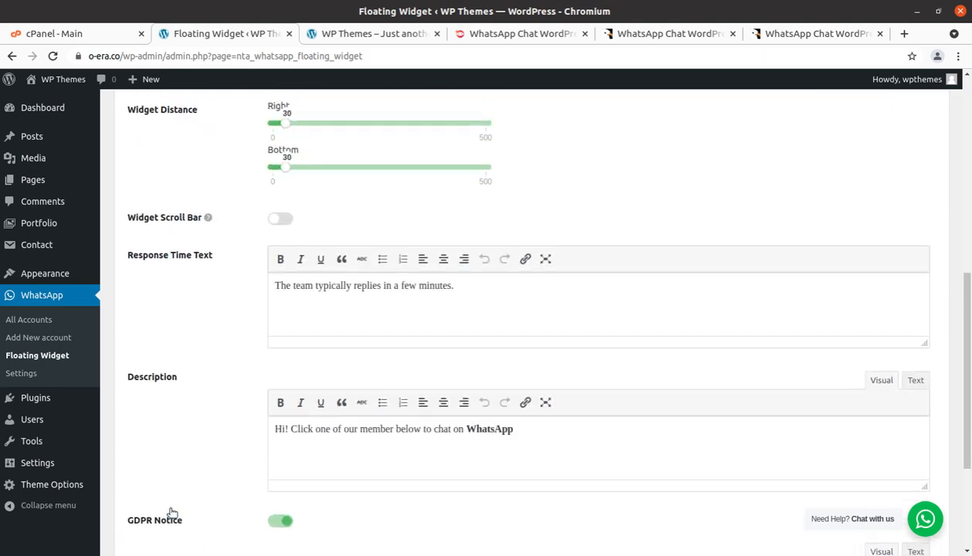
{"action": "scroll", "coordinate": [268, 333], "scroll_direction": "down", "scroll_amount": 1}
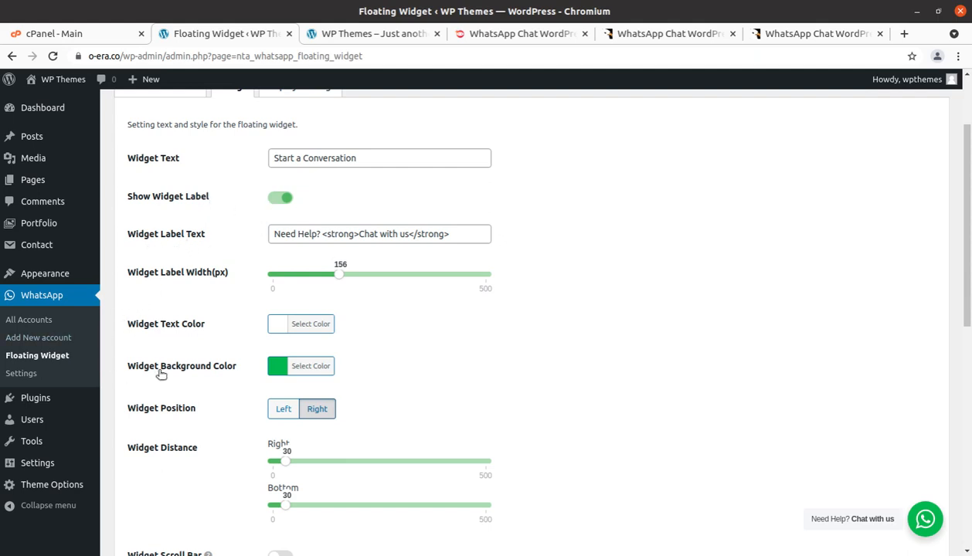
Step: Review the Floating Widget's Design settings again, from the widget text down to the GDPR Notice text
{"action": "scroll", "coordinate": [167, 379], "scroll_direction": "down", "scroll_amount": 1}
{"action": "scroll", "coordinate": [167, 379], "scroll_direction": "down", "scroll_amount": 1}
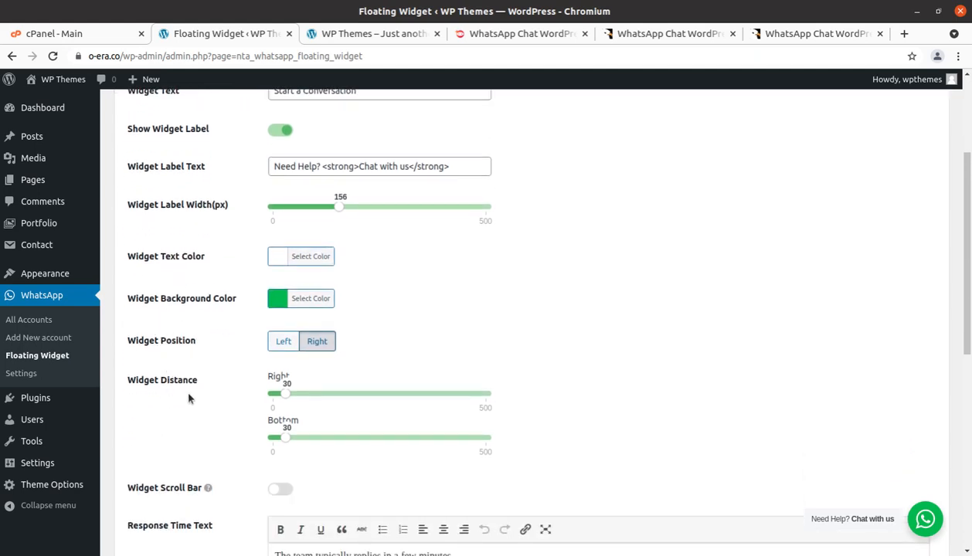
{"action": "scroll", "coordinate": [184, 394], "scroll_direction": "down", "scroll_amount": 1}
{"action": "scroll", "coordinate": [321, 341], "scroll_direction": "down", "scroll_amount": 1}
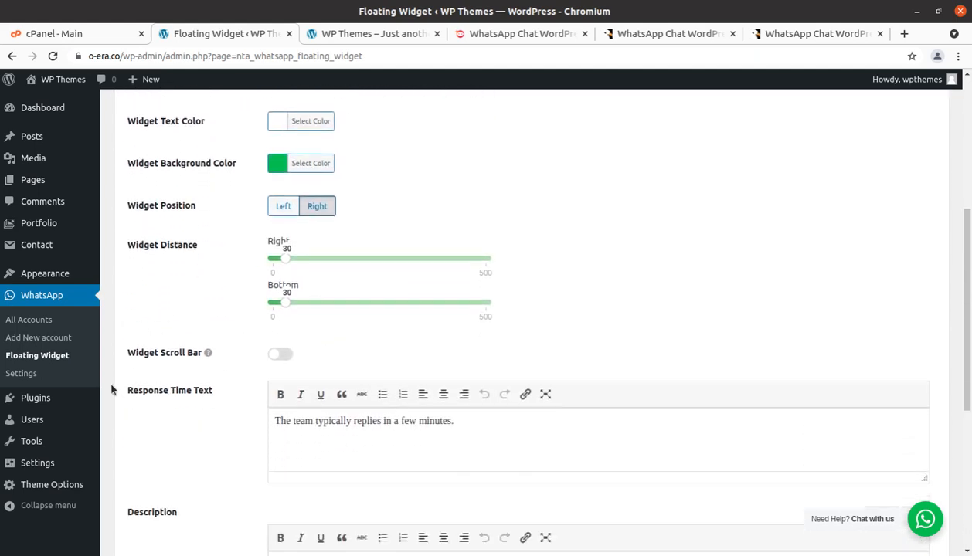
{"action": "scroll", "coordinate": [169, 428], "scroll_direction": "down", "scroll_amount": 1}
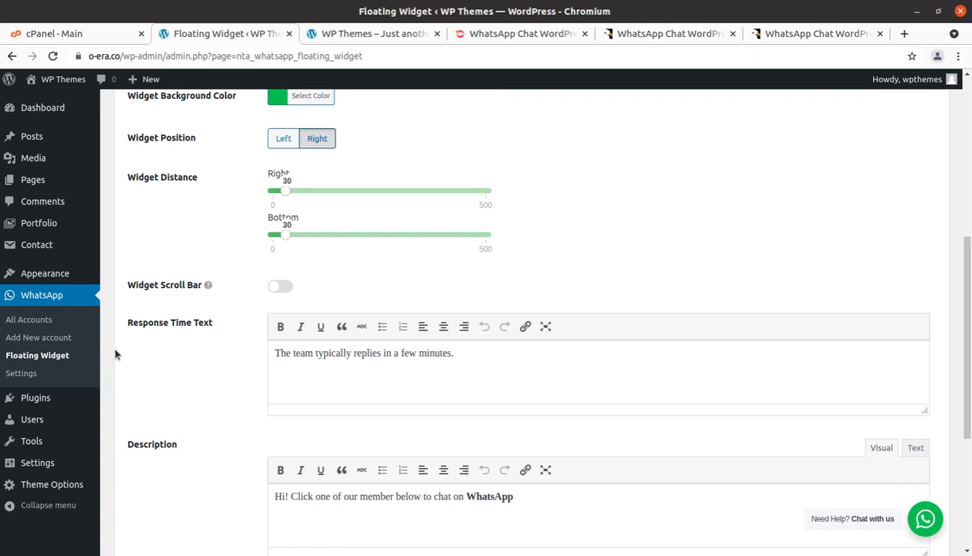
{"action": "scroll", "coordinate": [266, 367], "scroll_direction": "down", "scroll_amount": 4}
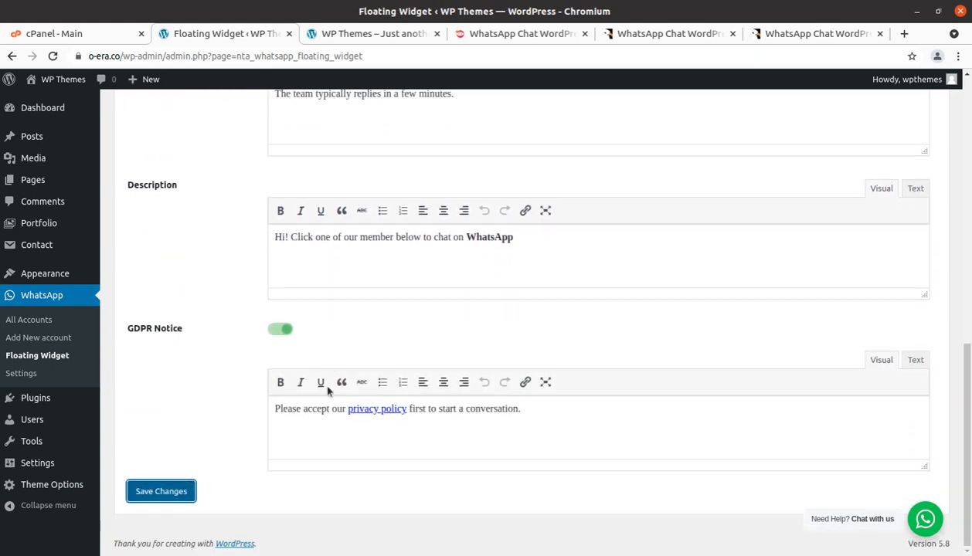
{"action": "scroll", "coordinate": [247, 405], "scroll_direction": "up", "scroll_amount": 6}
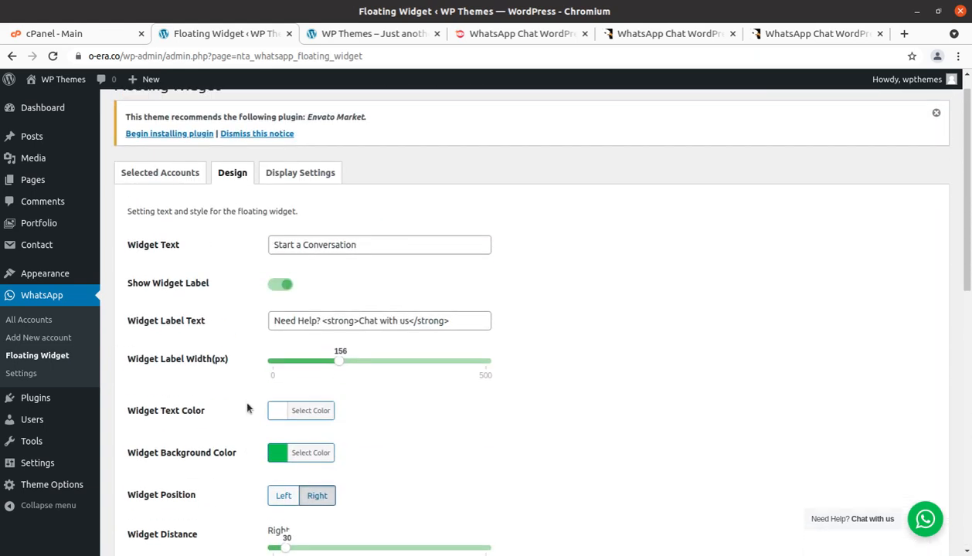
Step: Open the Floating Widget's Display Settings and try switching Show on desktop off, restoring it to on
{"action": "left_click", "coordinate": [295, 199]}
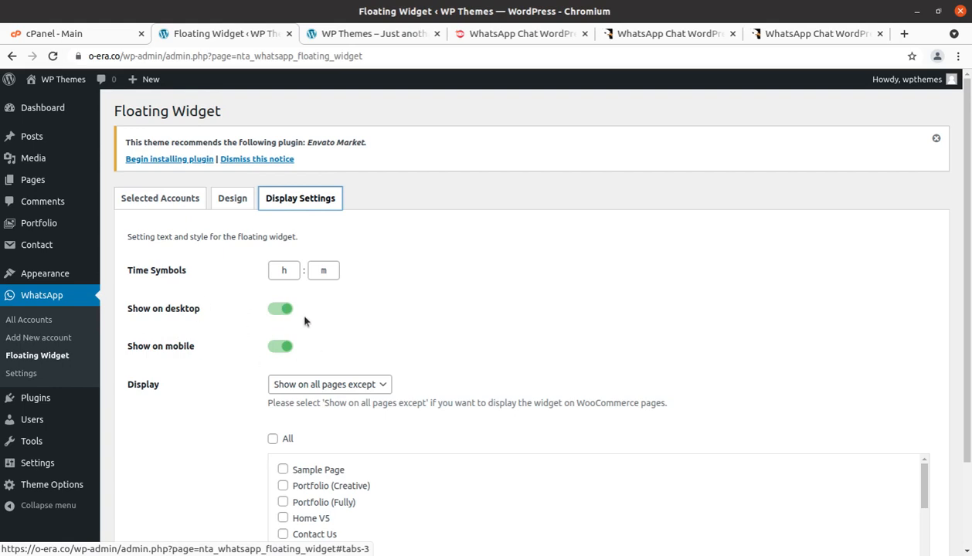
{"action": "left_click", "coordinate": [278, 309]}
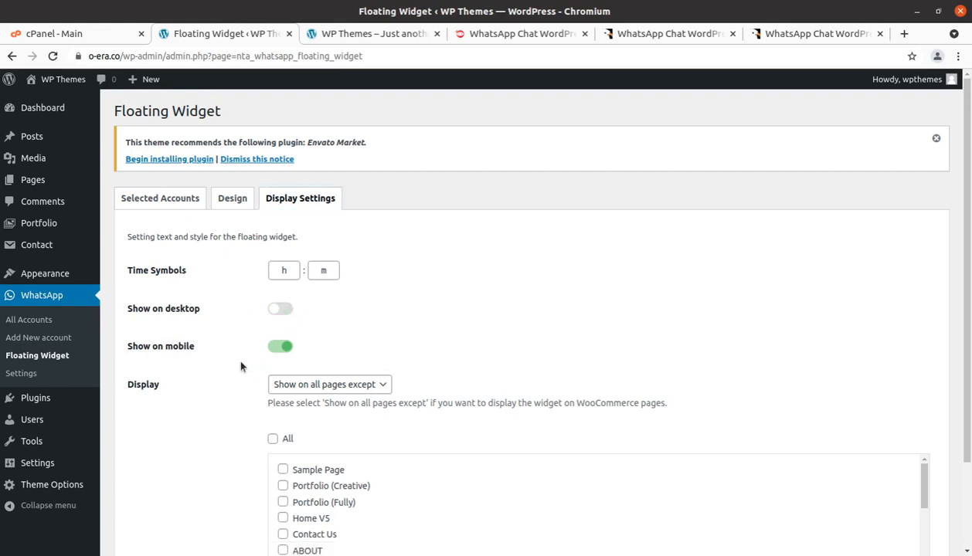
{"action": "left_click", "coordinate": [286, 311]}
{"action": "left_click", "coordinate": [273, 315]}
{"action": "left_click", "coordinate": [282, 310]}
Step: Try the "Show on these pages..." Display option, look through its page list, and restore "Show on all pages except"
{"action": "scroll", "coordinate": [265, 398], "scroll_direction": "down", "scroll_amount": 1}
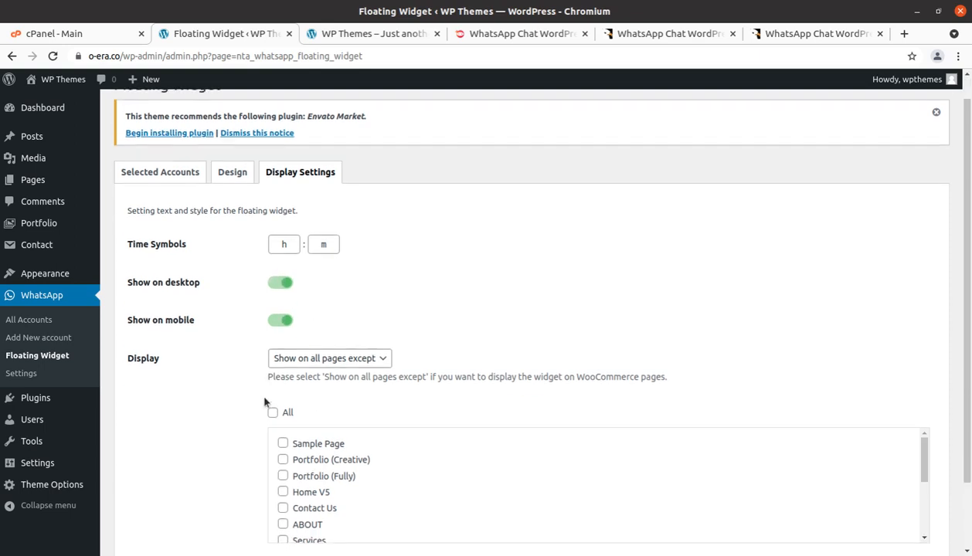
{"action": "scroll", "coordinate": [250, 393], "scroll_direction": "down", "scroll_amount": 2}
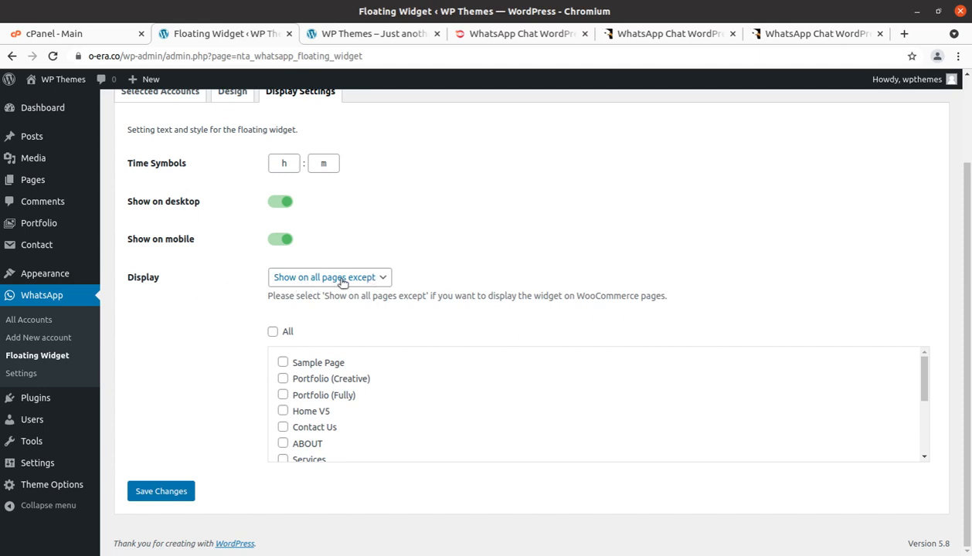
{"action": "left_click", "coordinate": [337, 280]}
{"action": "left_click", "coordinate": [337, 280]}
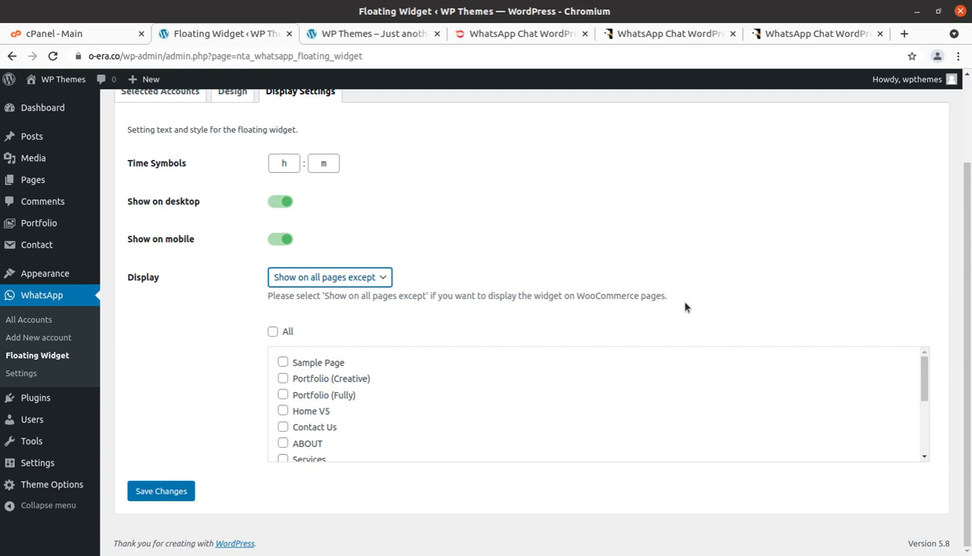
{"action": "left_click", "coordinate": [382, 278]}
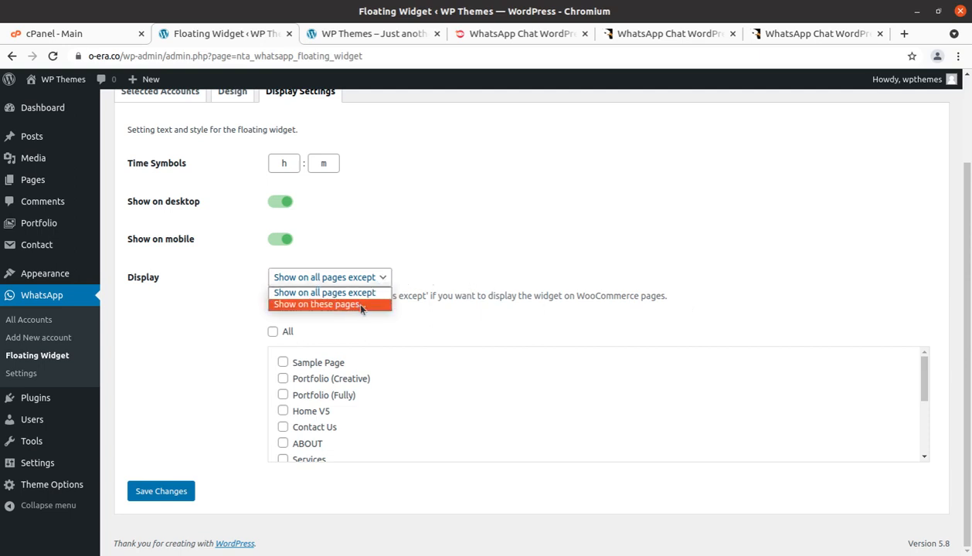
{"action": "left_click", "coordinate": [361, 306]}
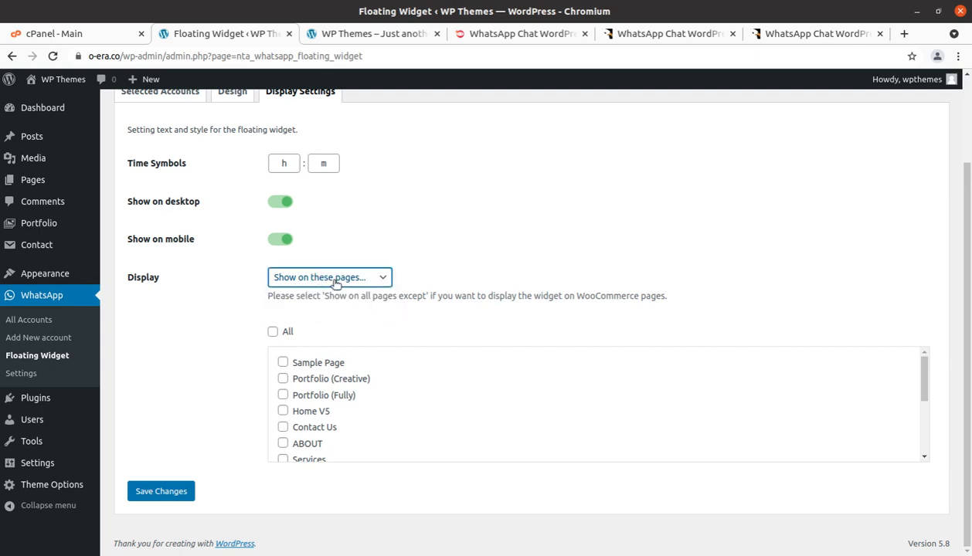
{"action": "scroll", "coordinate": [294, 373], "scroll_direction": "down", "scroll_amount": 5}
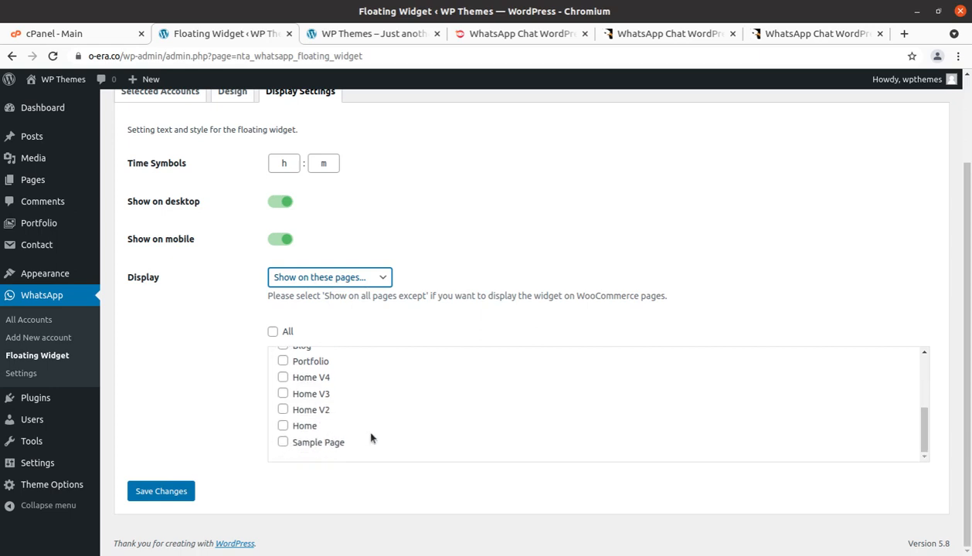
{"action": "scroll", "coordinate": [370, 438], "scroll_direction": "up", "scroll_amount": 5}
{"action": "left_click", "coordinate": [344, 276]}
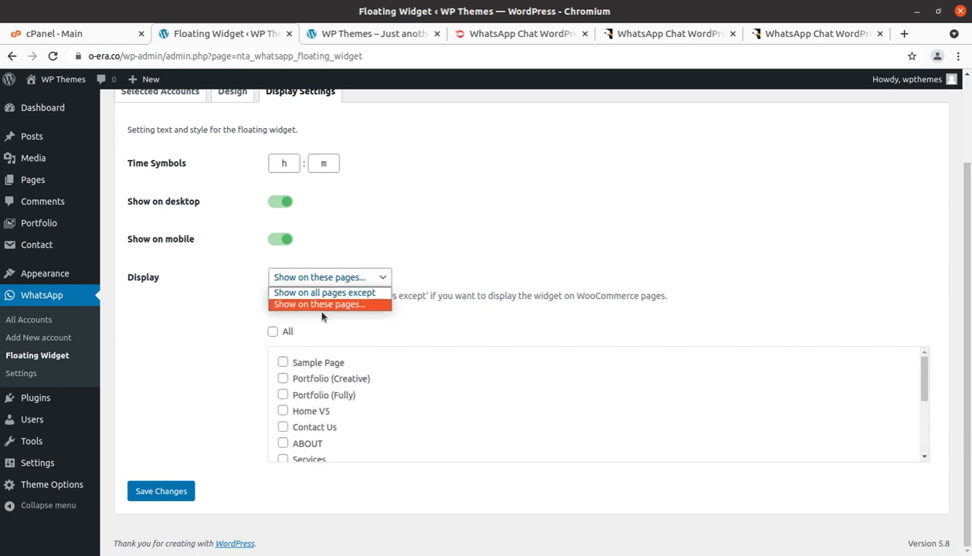
{"action": "left_click", "coordinate": [332, 293]}
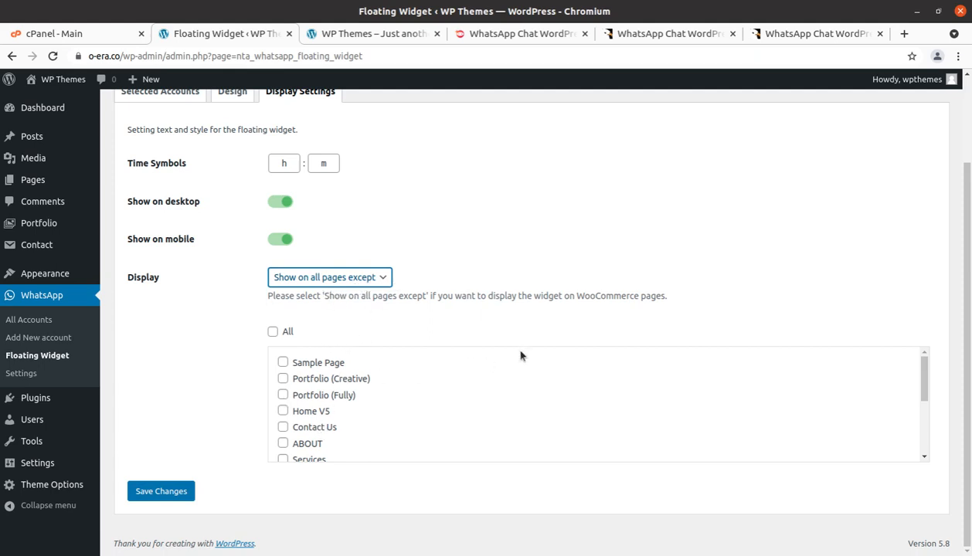
Step: Save the Floating Widget's Display Settings and reload the site's front page to check the widget
{"action": "left_click", "coordinate": [151, 494]}
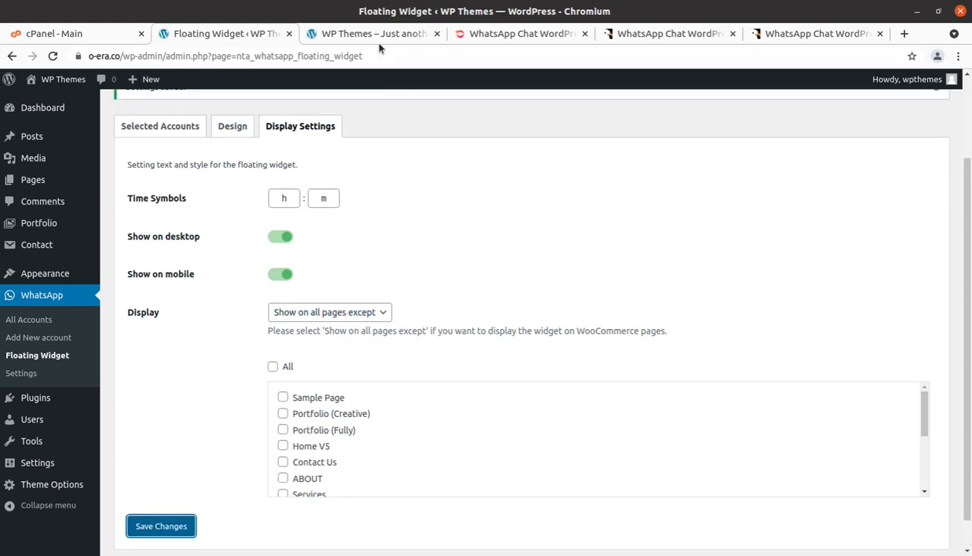
{"action": "left_click", "coordinate": [382, 37]}
{"action": "key", "text": "F5"}
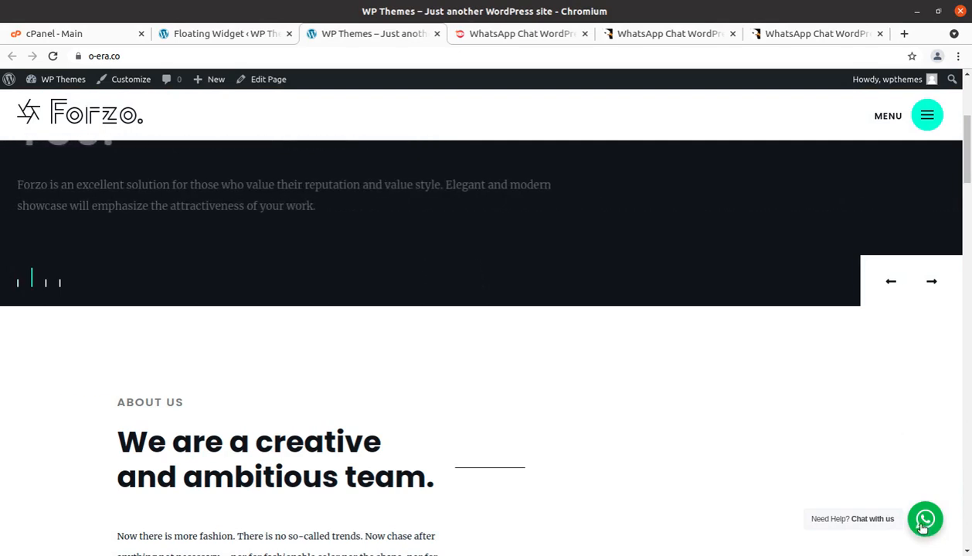
{"action": "left_click", "coordinate": [222, 33]}
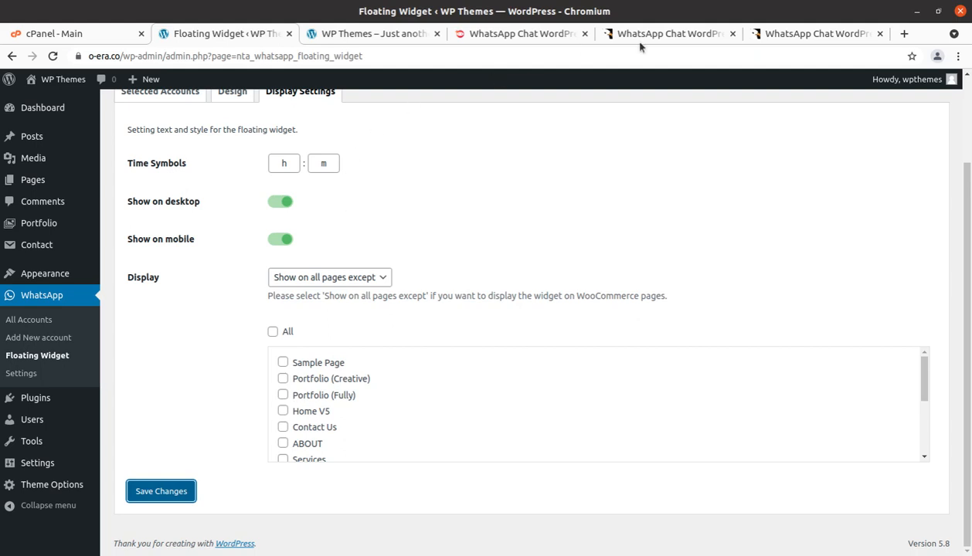
{"action": "left_click", "coordinate": [379, 35]}
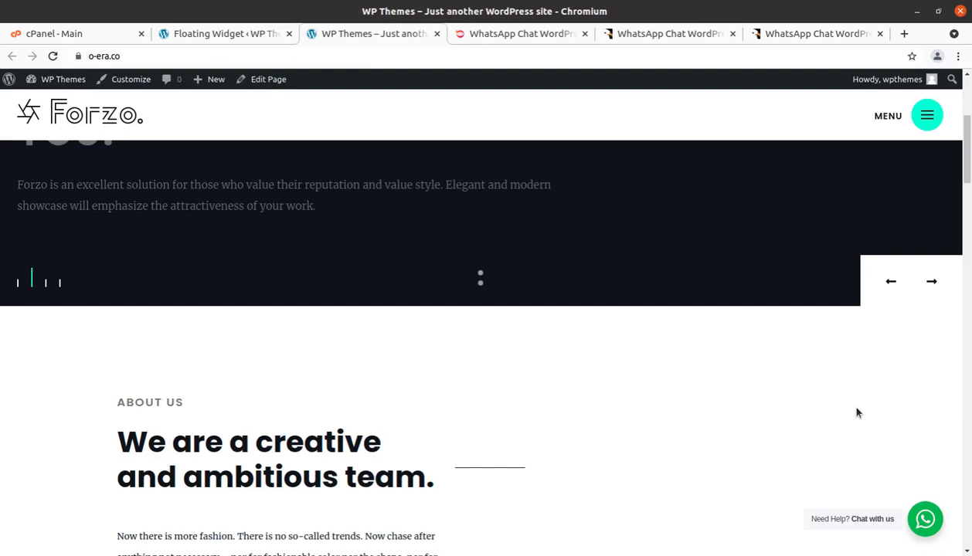
Step: Test the chat widget on the front page by accepting the privacy policy and starting a chat with WP Themes Customer Support
{"action": "left_click", "coordinate": [924, 523]}
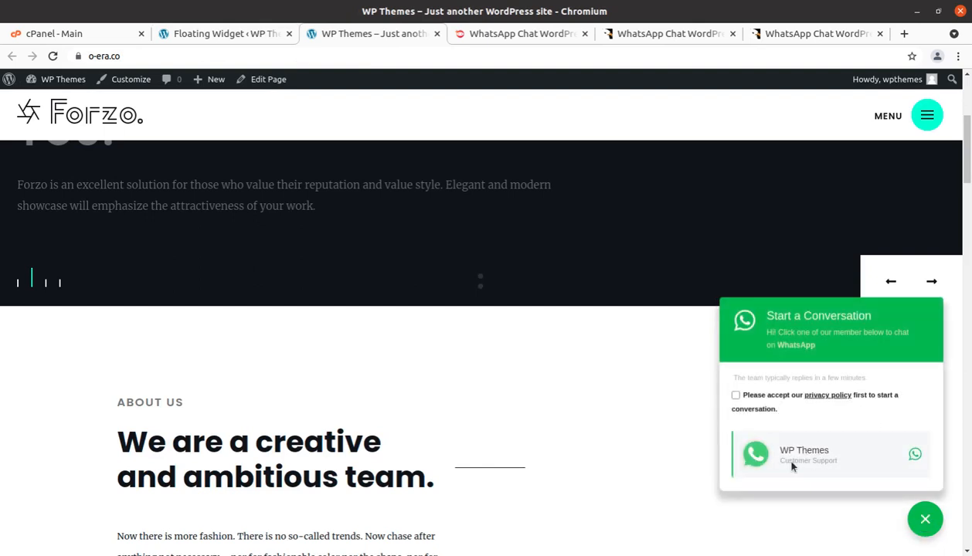
{"action": "left_click", "coordinate": [820, 461]}
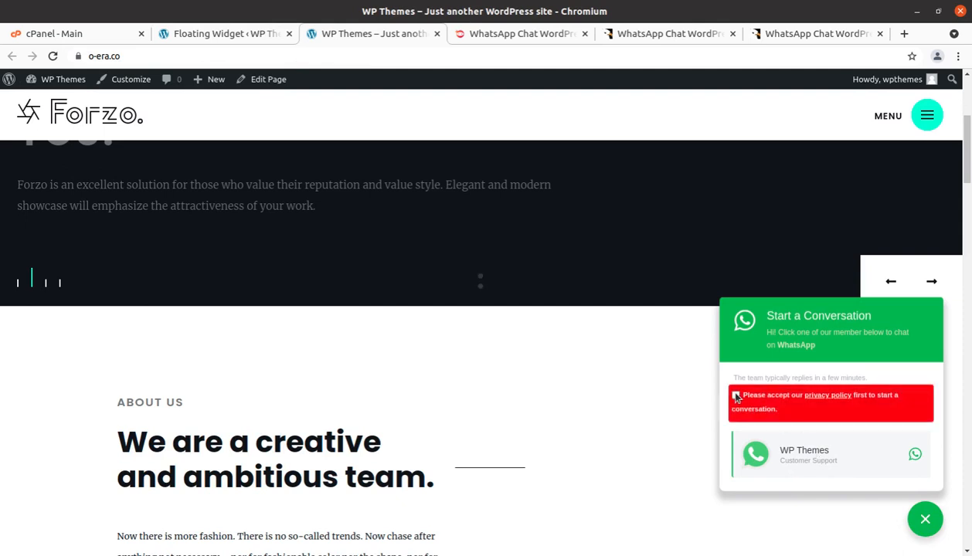
{"action": "left_click", "coordinate": [736, 396]}
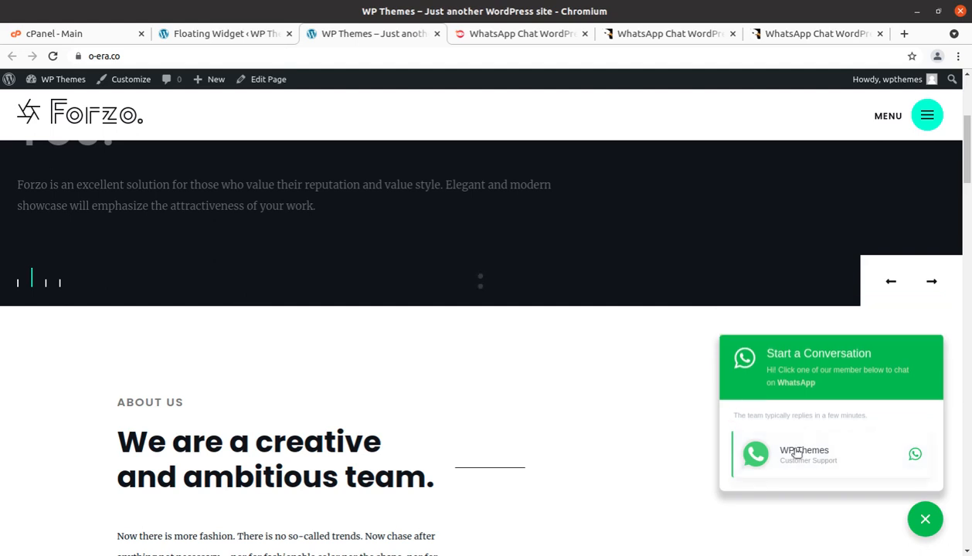
{"action": "left_click", "coordinate": [814, 463]}
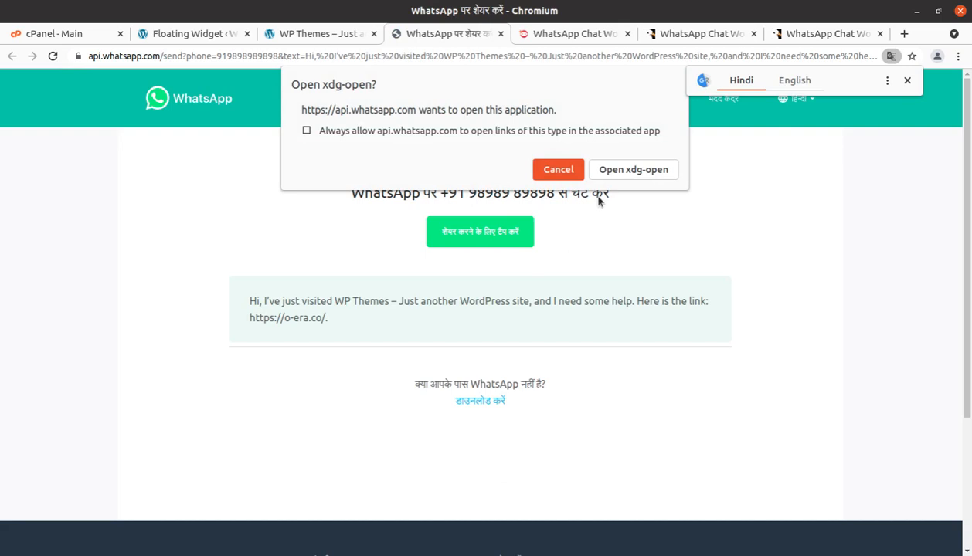
Step: Dismiss the request to open an external application, check the chat's phone number, and close the WhatsApp page
{"action": "left_click", "coordinate": [558, 169]}
{"action": "left_click_drag", "start_coordinate": [467, 193], "coordinate": [555, 193]}
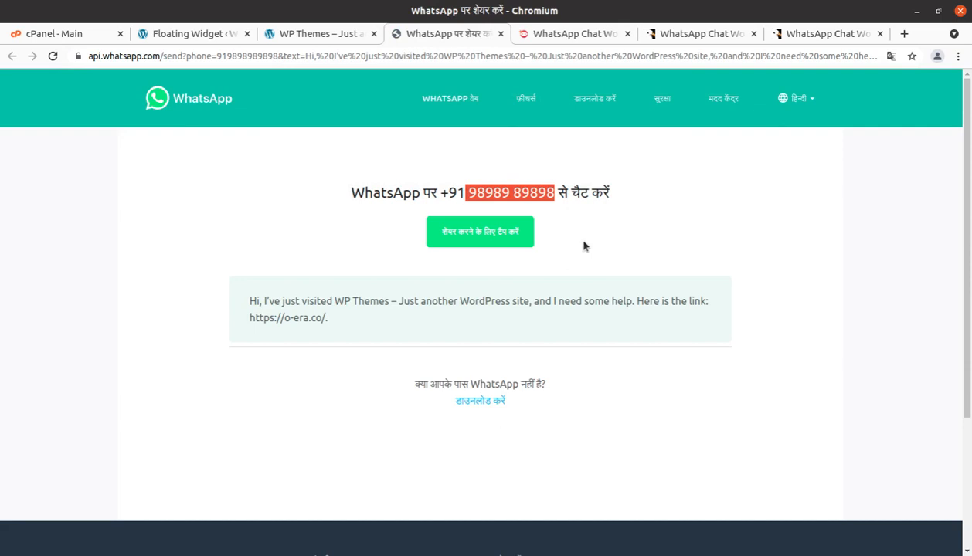
{"action": "left_click", "coordinate": [500, 35]}
{"action": "scroll", "coordinate": [811, 456], "scroll_direction": "down", "scroll_amount": 2}
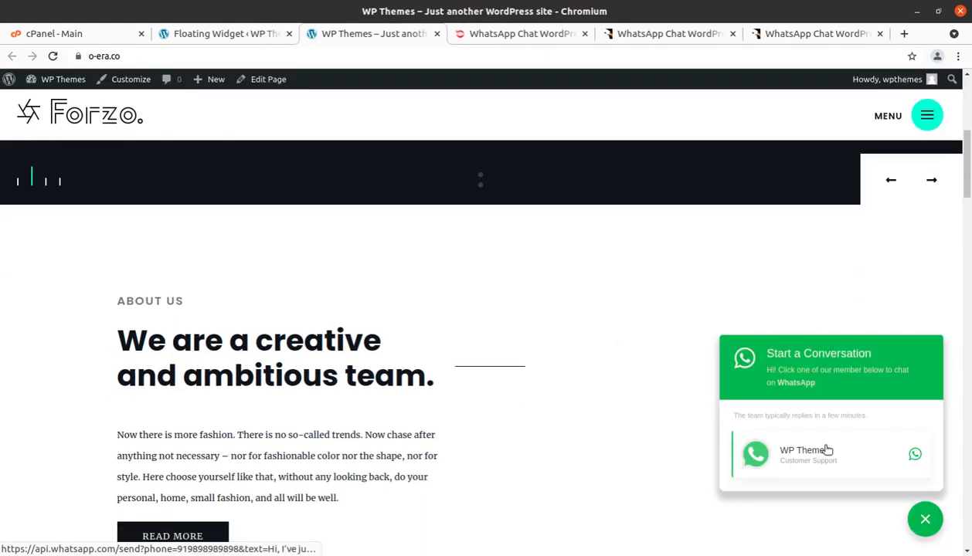
Step: Return to the Floating Widget's Display Settings and select Contact Us as a page excluded from showing the widget
{"action": "left_click", "coordinate": [245, 36]}
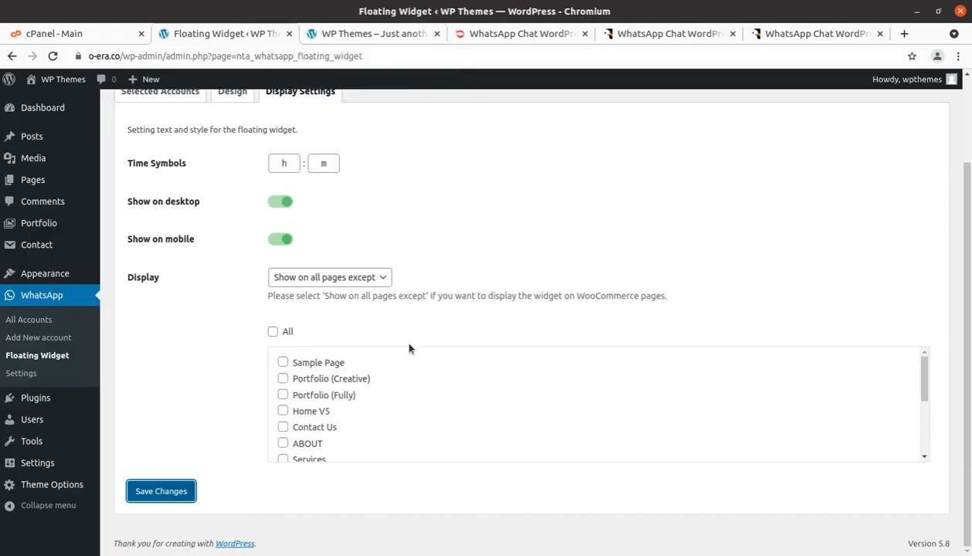
{"action": "scroll", "coordinate": [330, 409], "scroll_direction": "down", "scroll_amount": 3}
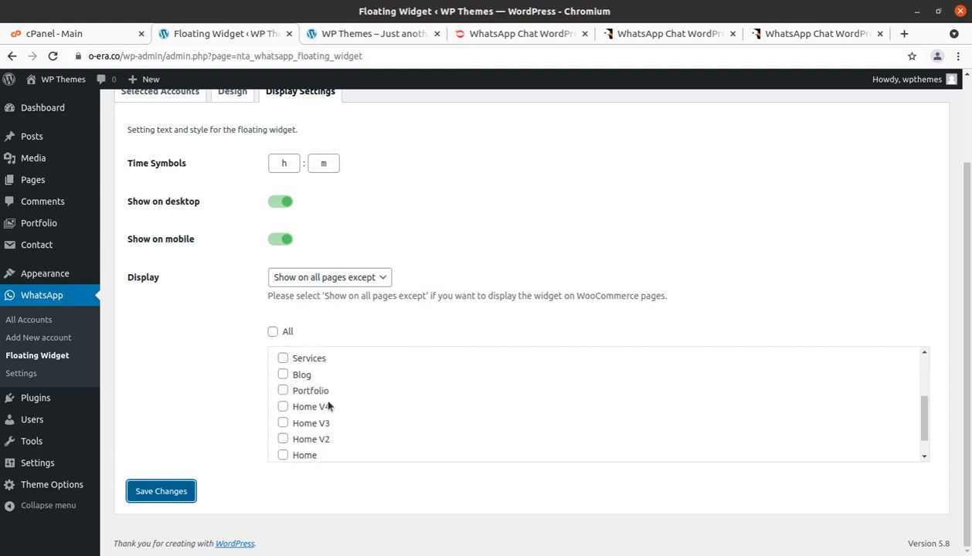
{"action": "scroll", "coordinate": [328, 407], "scroll_direction": "up", "scroll_amount": 5}
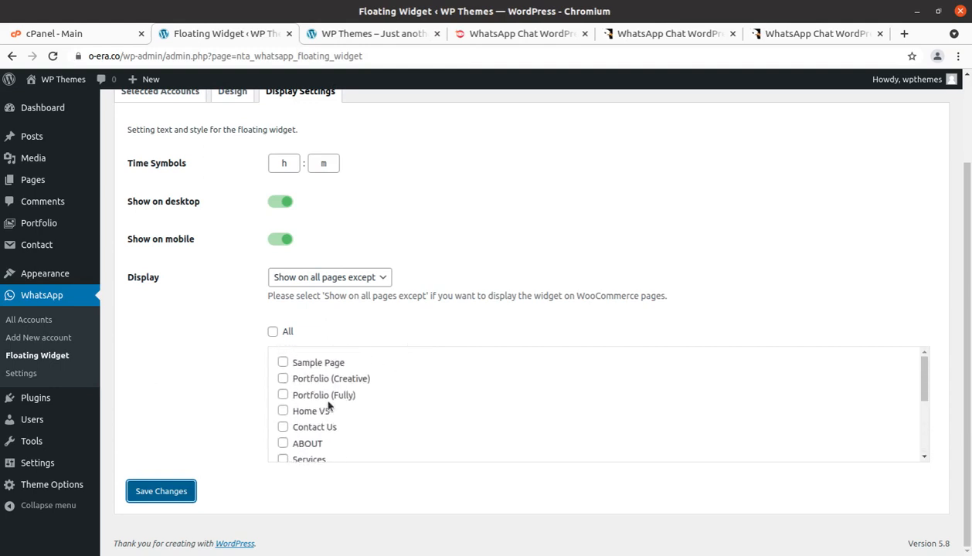
{"action": "scroll", "coordinate": [328, 407], "scroll_direction": "down", "scroll_amount": 3}
{"action": "scroll", "coordinate": [328, 407], "scroll_direction": "up", "scroll_amount": 2}
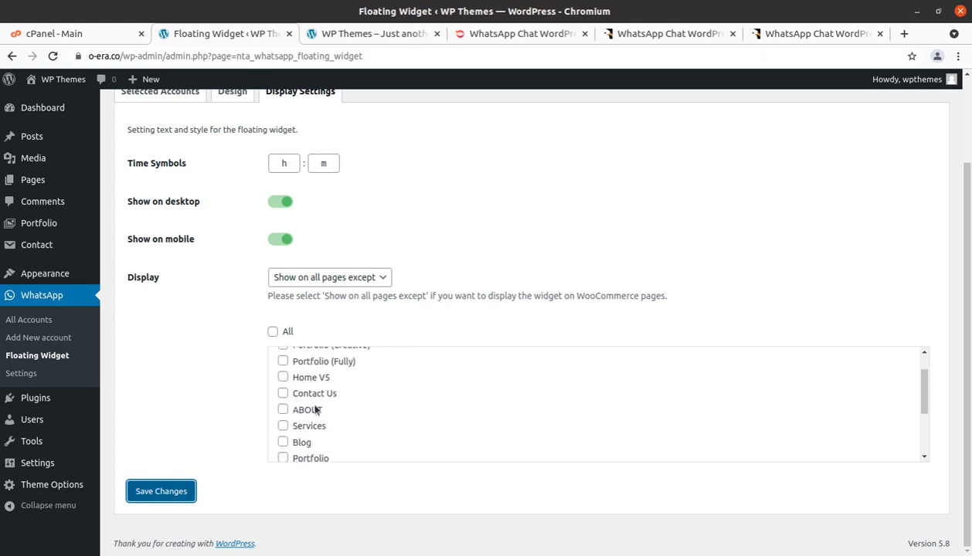
{"action": "left_click", "coordinate": [283, 394]}
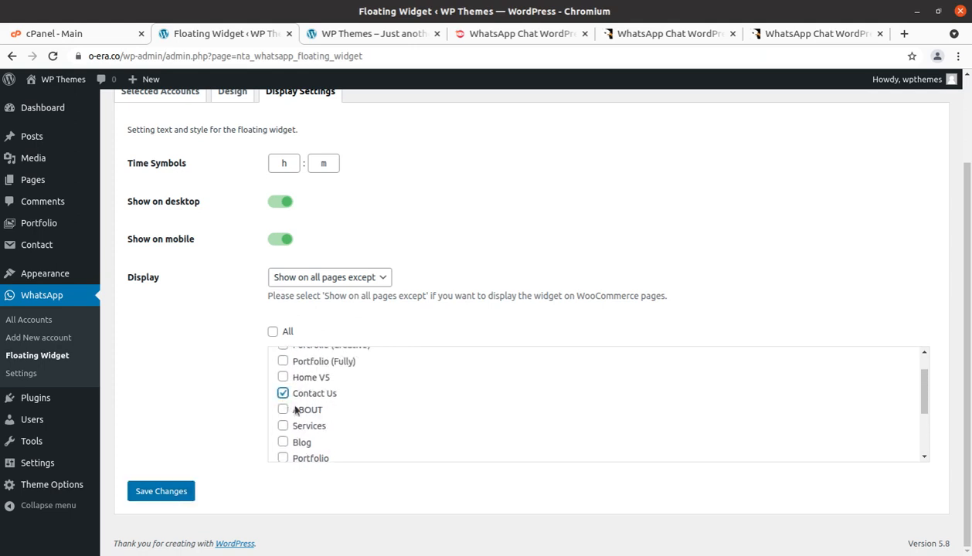
Step: Set Display to "Show on these pages..." and try selecting the Contact Us page, leaving it cleared
{"action": "left_click", "coordinate": [347, 278]}
{"action": "left_click", "coordinate": [351, 324]}
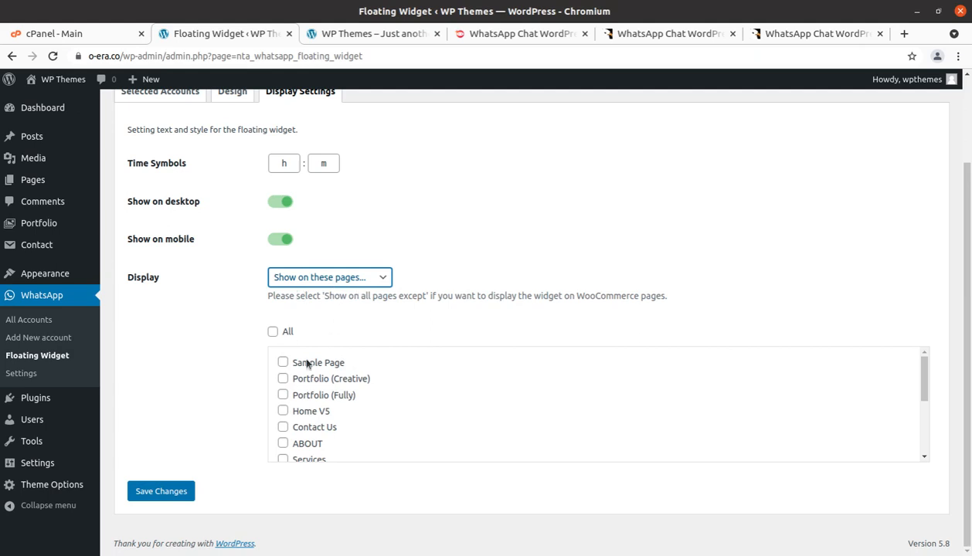
{"action": "left_click", "coordinate": [283, 427]}
{"action": "left_click", "coordinate": [283, 411]}
{"action": "left_click", "coordinate": [283, 428]}
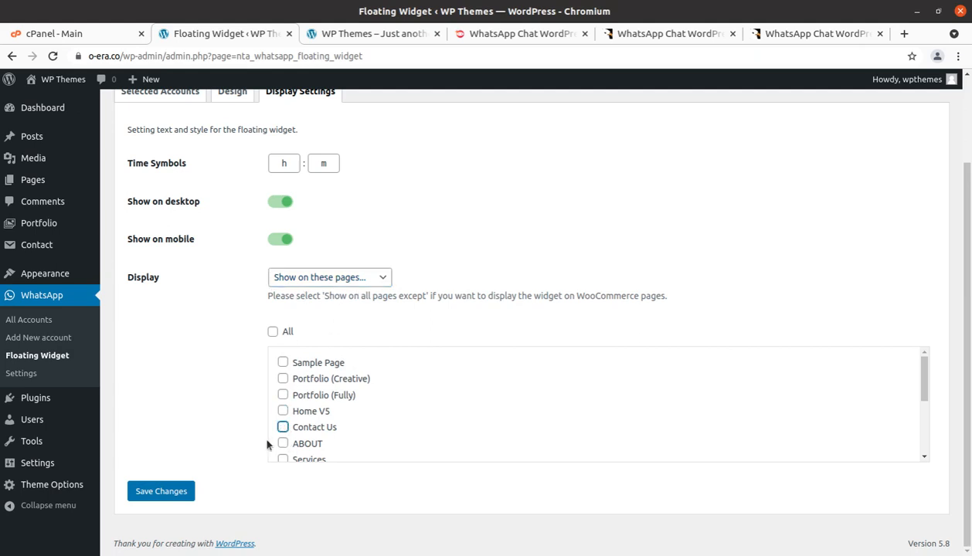
Step: Review the Floating Widget's Design settings, from the widget text and colors through position, distance, response time text and description
{"action": "scroll", "coordinate": [221, 452], "scroll_direction": "up", "scroll_amount": 3}
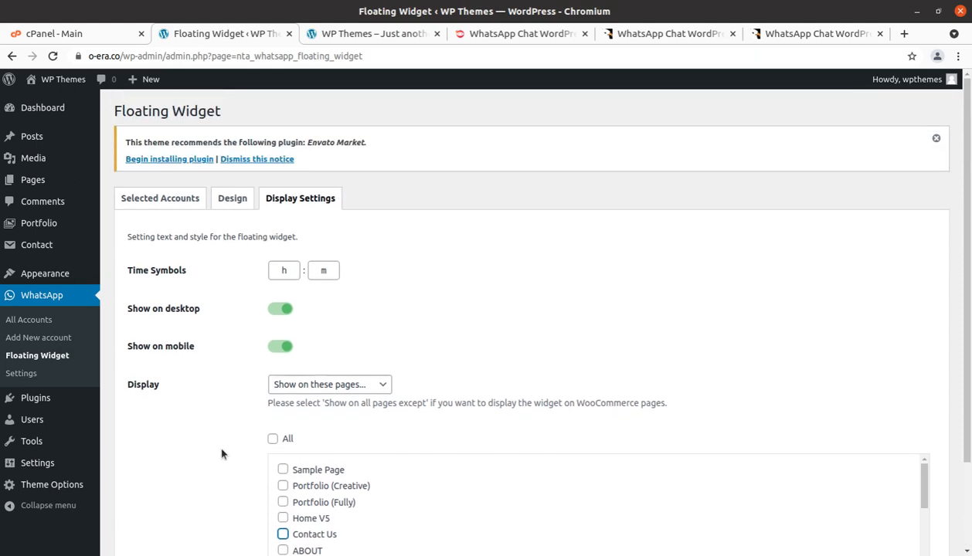
{"action": "left_click", "coordinate": [240, 203]}
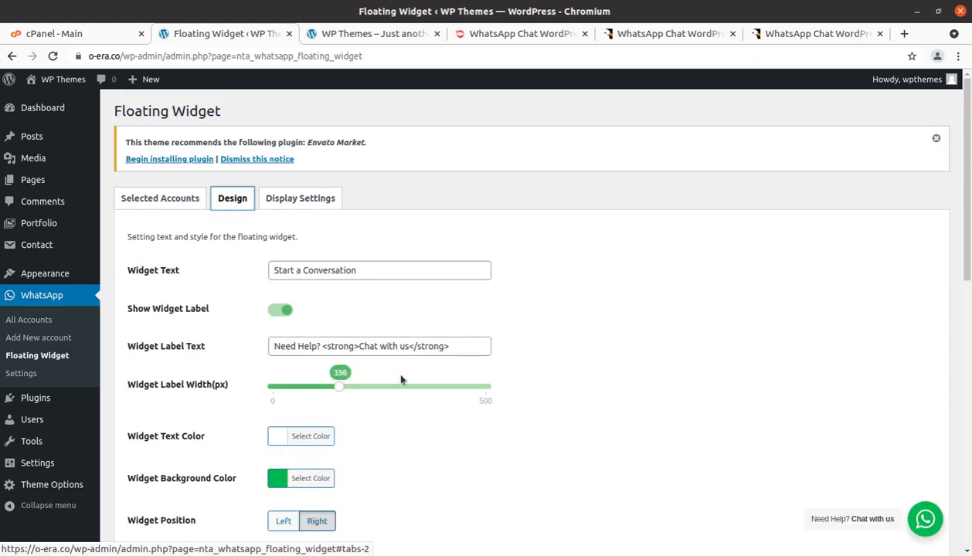
{"action": "scroll", "coordinate": [366, 349], "scroll_direction": "down", "scroll_amount": 2}
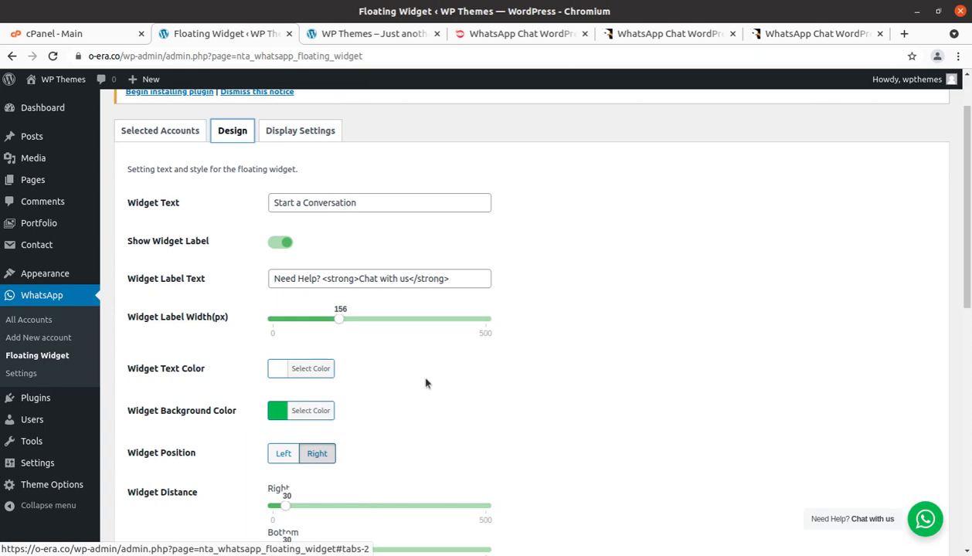
{"action": "scroll", "coordinate": [445, 458], "scroll_direction": "down", "scroll_amount": 6}
{"action": "scroll", "coordinate": [445, 460], "scroll_direction": "down", "scroll_amount": 3}
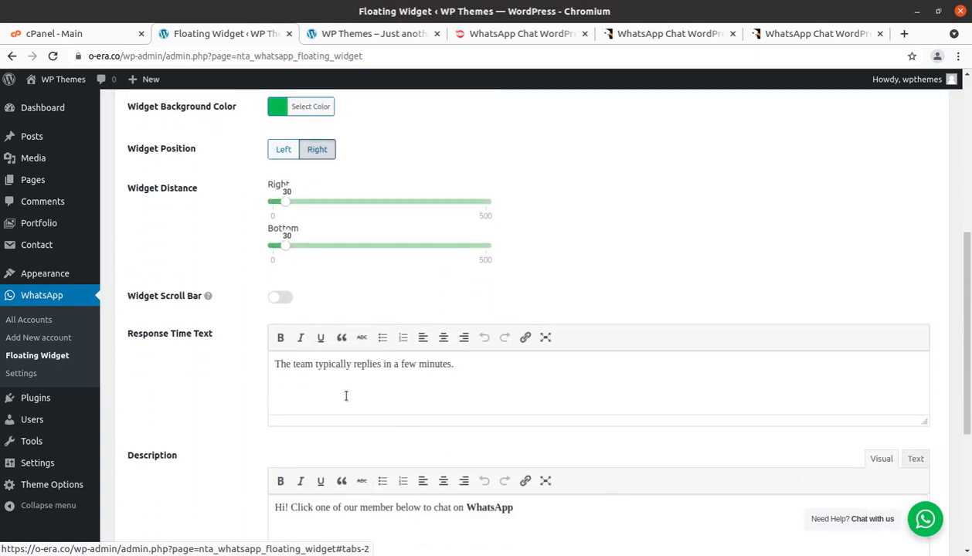
Step: In the WhatsApp plugin's settings, enable the WooCommerce button and set its position to "Before Add to Cart button"
{"action": "left_click", "coordinate": [22, 375]}
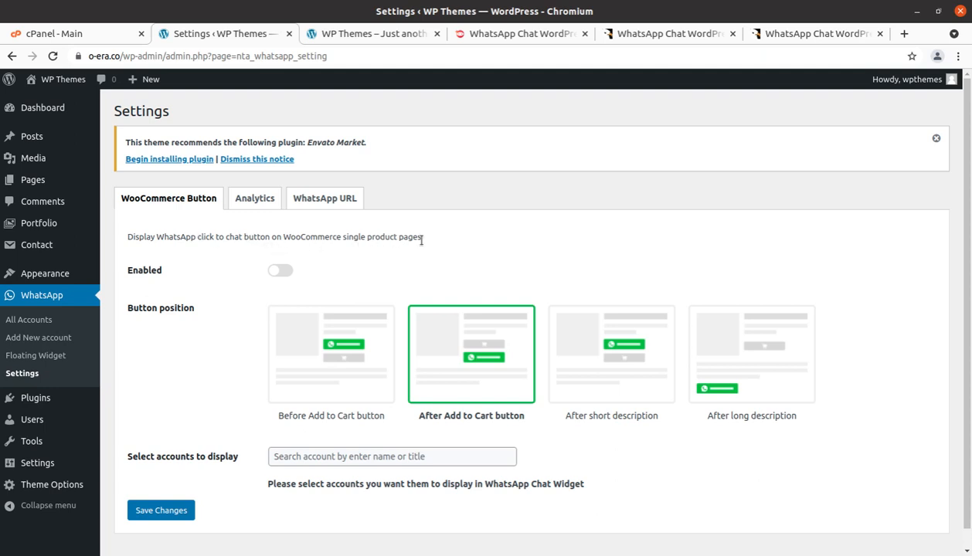
{"action": "left_click", "coordinate": [163, 202]}
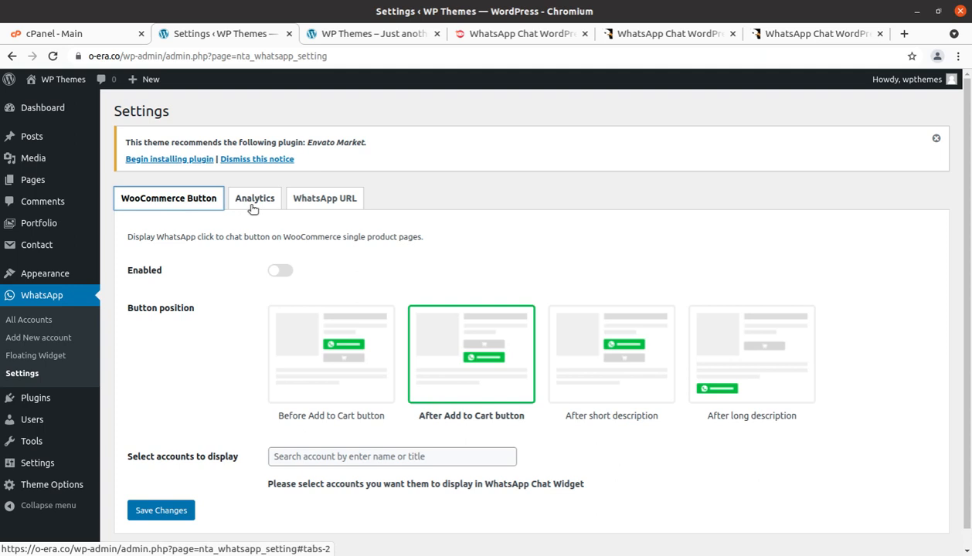
{"action": "left_click", "coordinate": [280, 270]}
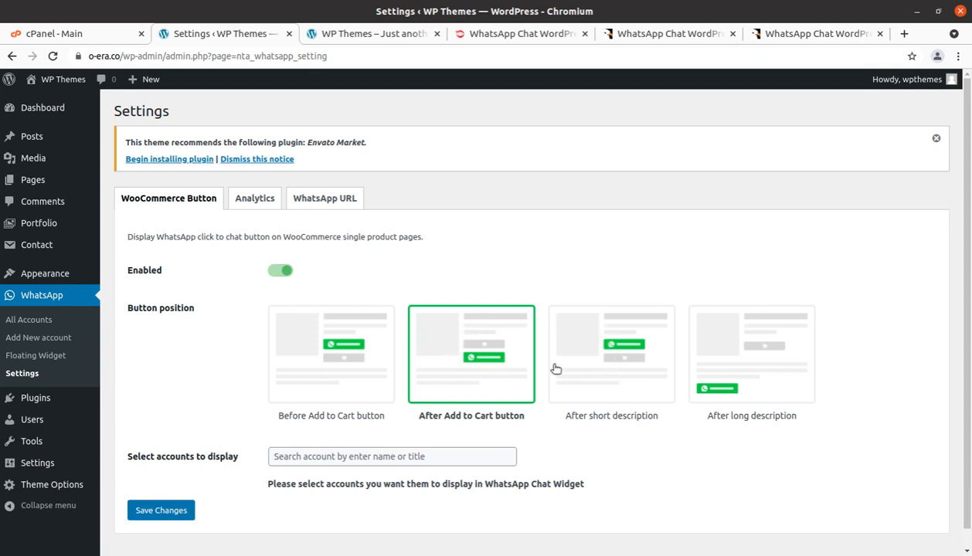
{"action": "left_click", "coordinate": [599, 352]}
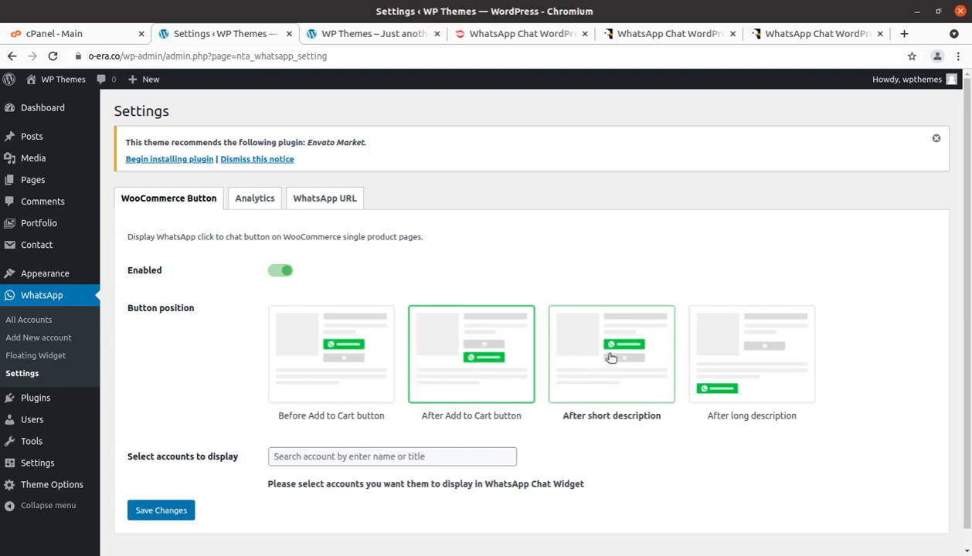
{"action": "left_click", "coordinate": [719, 365]}
{"action": "left_click", "coordinate": [610, 363]}
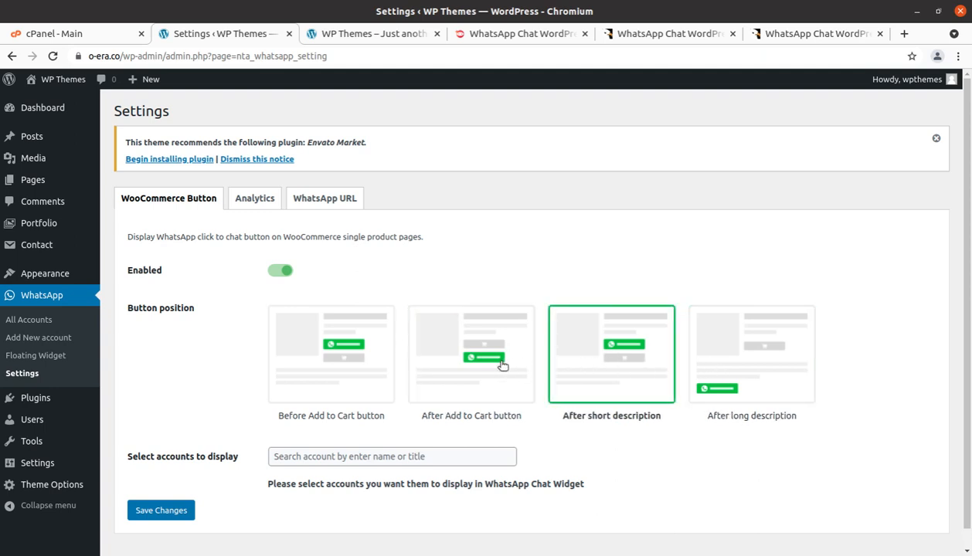
{"action": "left_click", "coordinate": [487, 361]}
{"action": "left_click", "coordinate": [372, 365]}
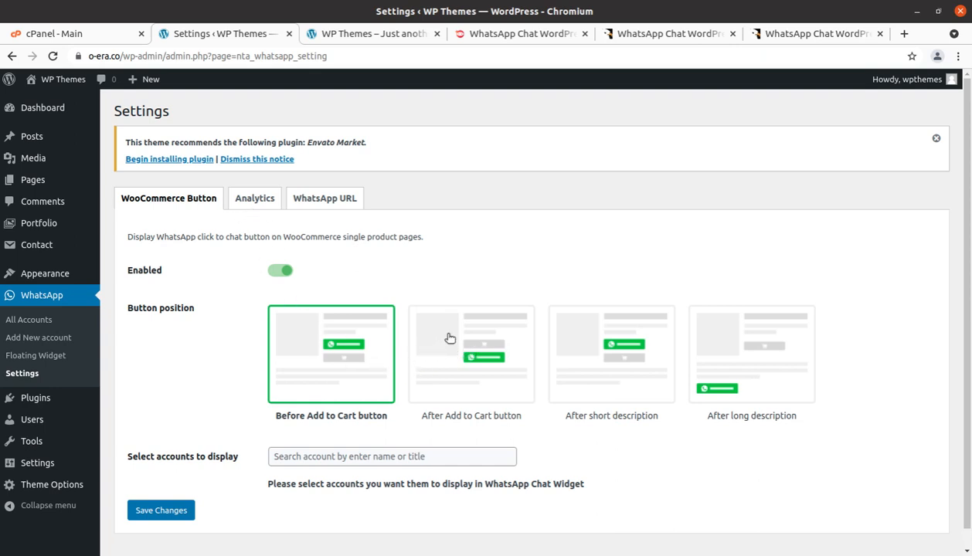
{"action": "scroll", "coordinate": [417, 386], "scroll_direction": "down", "scroll_amount": 1}
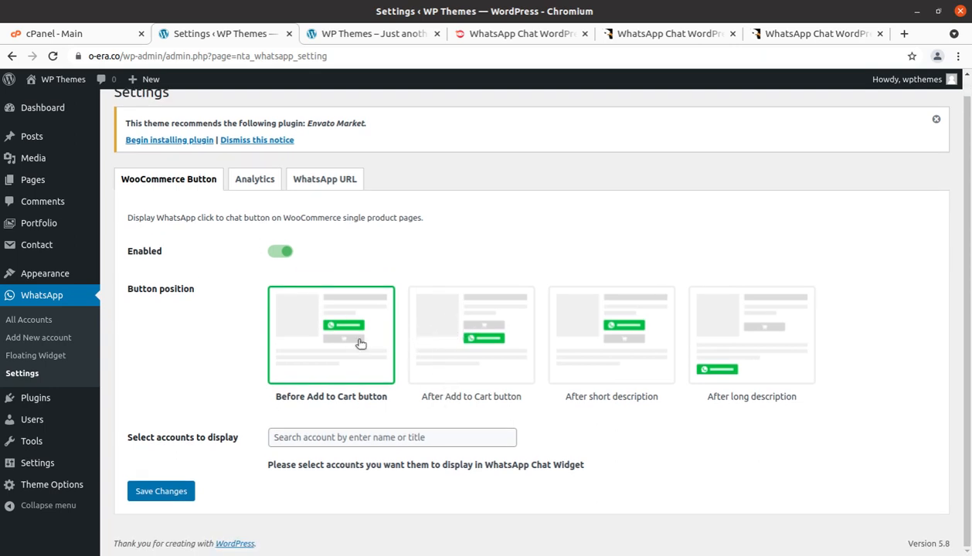
Step: Enable both Google Analytics and Facebook Pixel tracking in the WhatsApp plugin's Analytics settings
{"action": "left_click", "coordinate": [255, 180]}
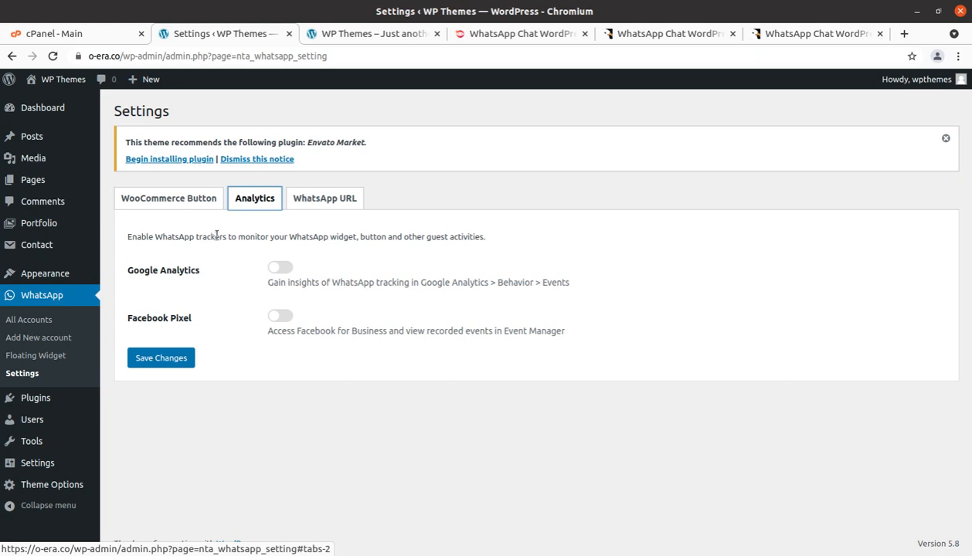
{"action": "left_click", "coordinate": [292, 271]}
{"action": "left_click", "coordinate": [287, 316]}
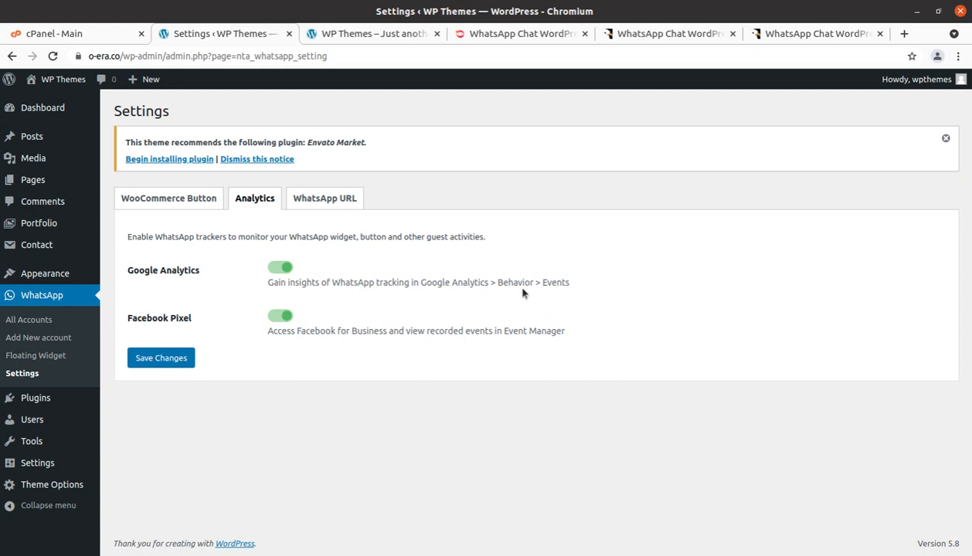
{"action": "left_click_drag", "start_coordinate": [575, 287], "coordinate": [424, 281]}
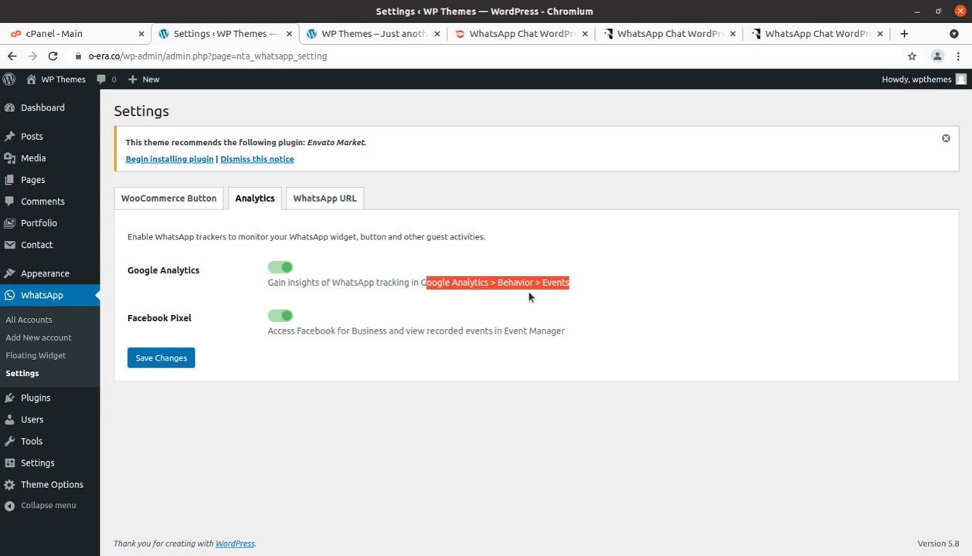
{"action": "left_click", "coordinate": [603, 290]}
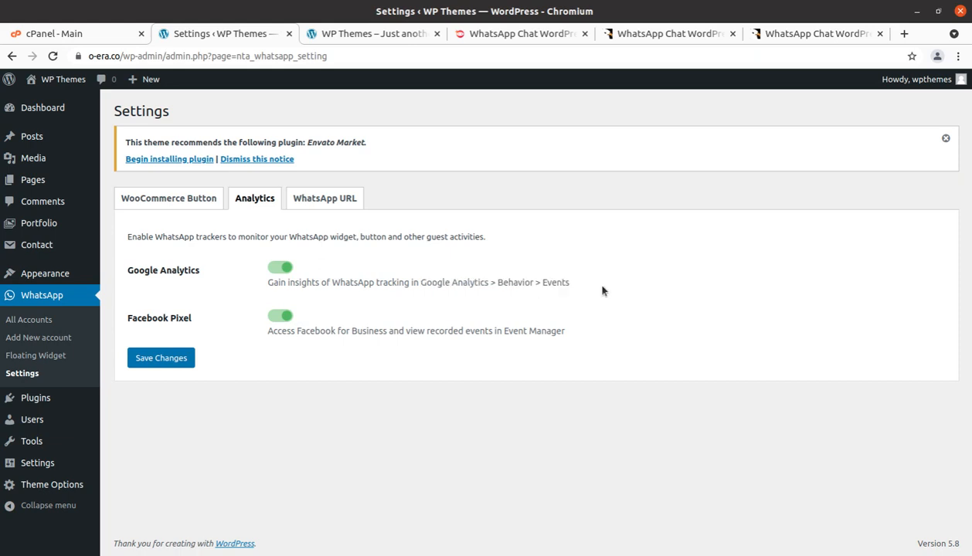
{"action": "left_click_drag", "start_coordinate": [581, 284], "coordinate": [442, 283]}
{"action": "left_click_drag", "start_coordinate": [587, 334], "coordinate": [434, 325]}
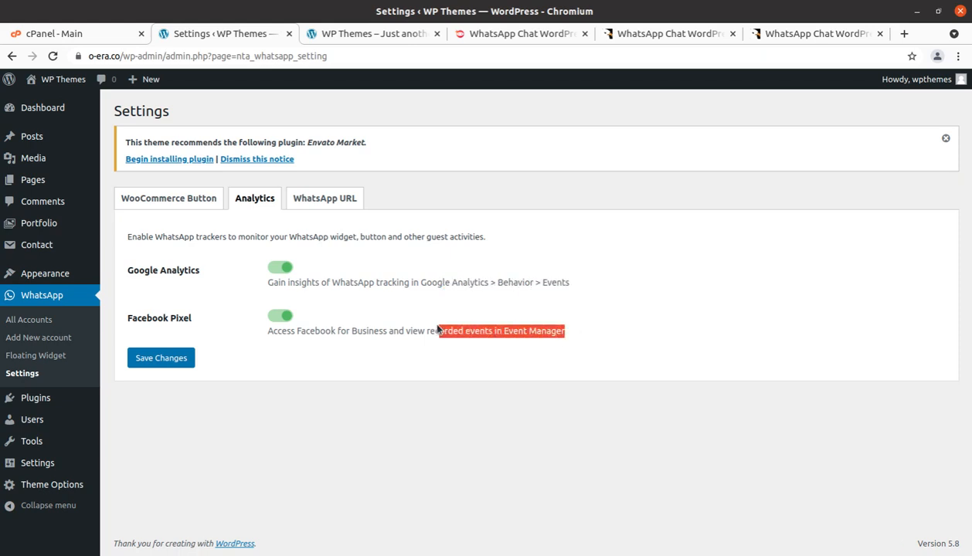
{"action": "left_click", "coordinate": [338, 366]}
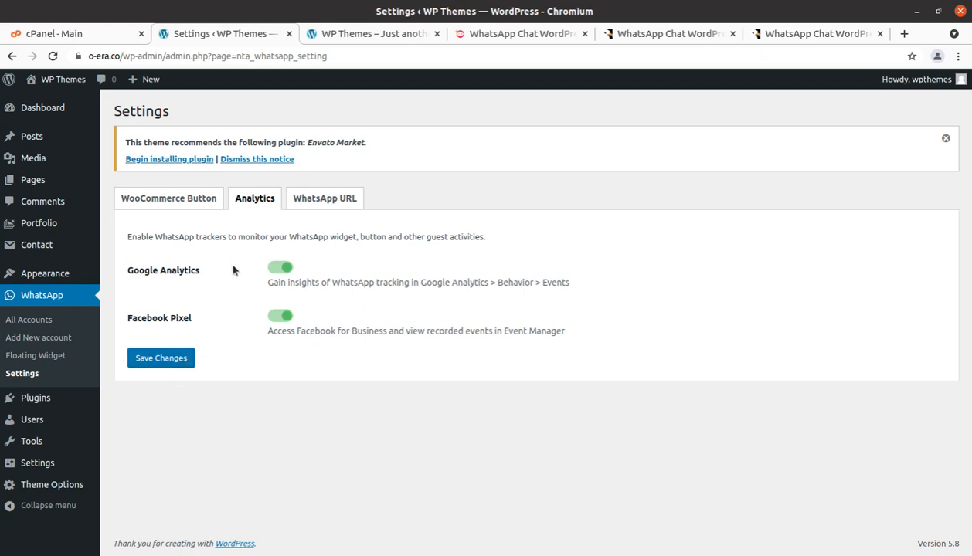
Step: Set the WhatsApp URL for Desktop to Web in the plugin's URL redirect settings
{"action": "left_click", "coordinate": [319, 198]}
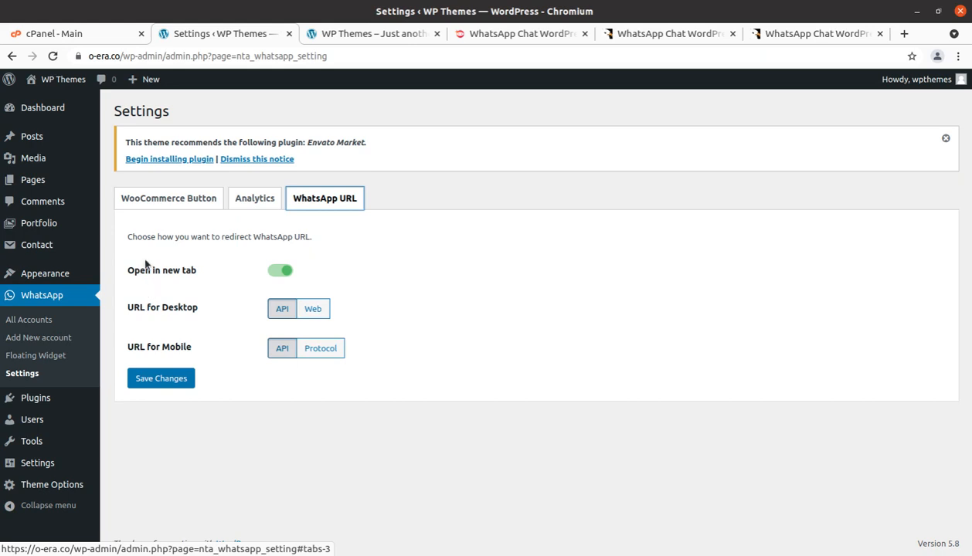
{"action": "left_click", "coordinate": [312, 311]}
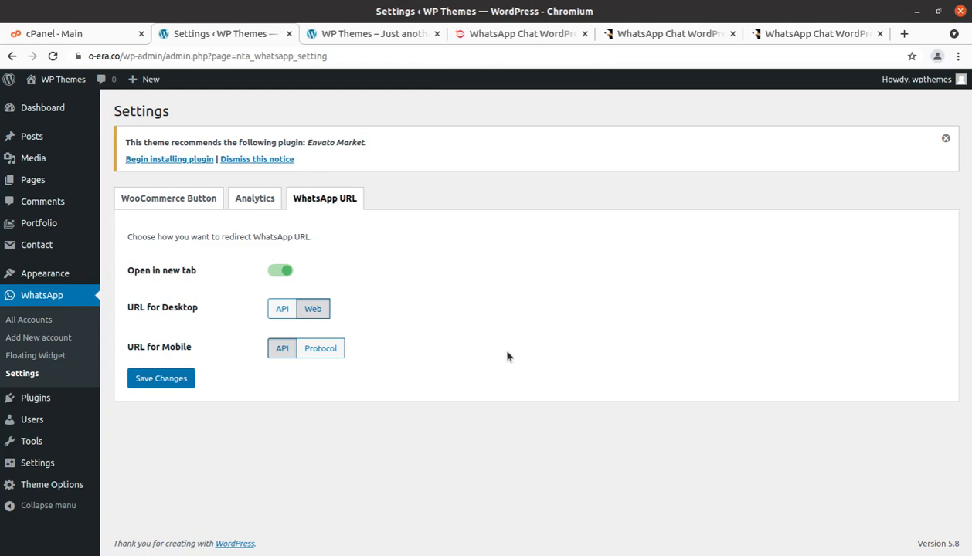
Step: Look over the plugin's Ninja Team documentation, CodeCanyon item page and live preview, and view the chat widget on the site's front page
{"action": "left_click", "coordinate": [503, 39]}
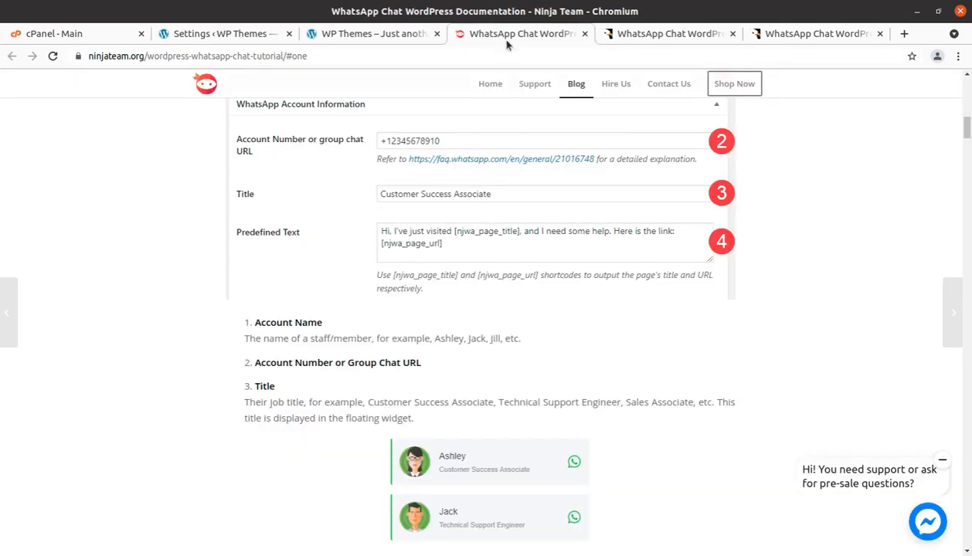
{"action": "left_click", "coordinate": [625, 35]}
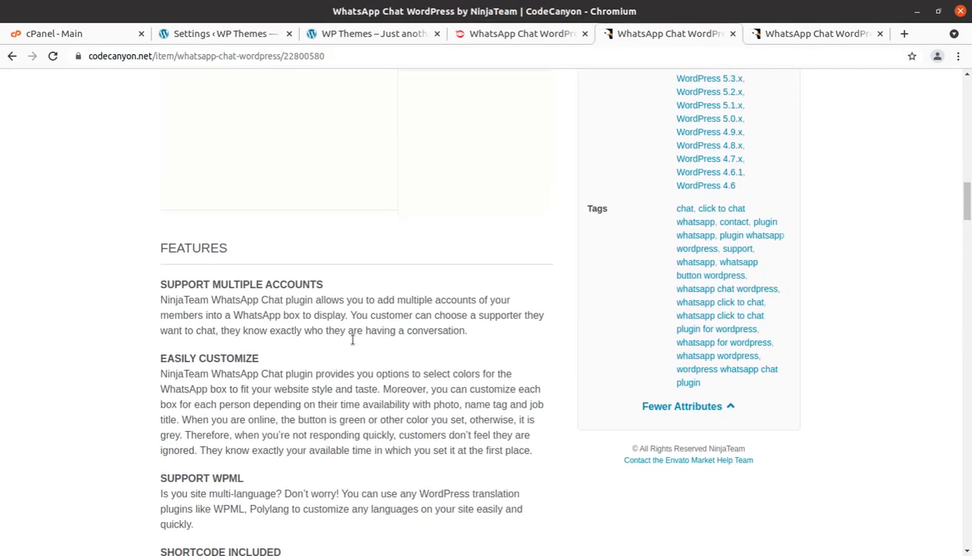
{"action": "scroll", "coordinate": [352, 340], "scroll_direction": "up", "scroll_amount": 5}
{"action": "left_click", "coordinate": [770, 37]}
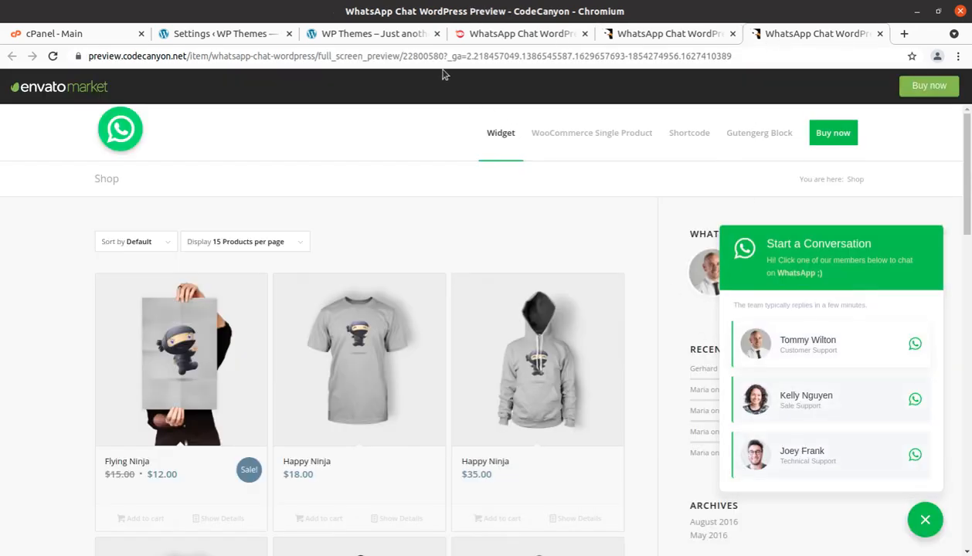
{"action": "left_click", "coordinate": [380, 33]}
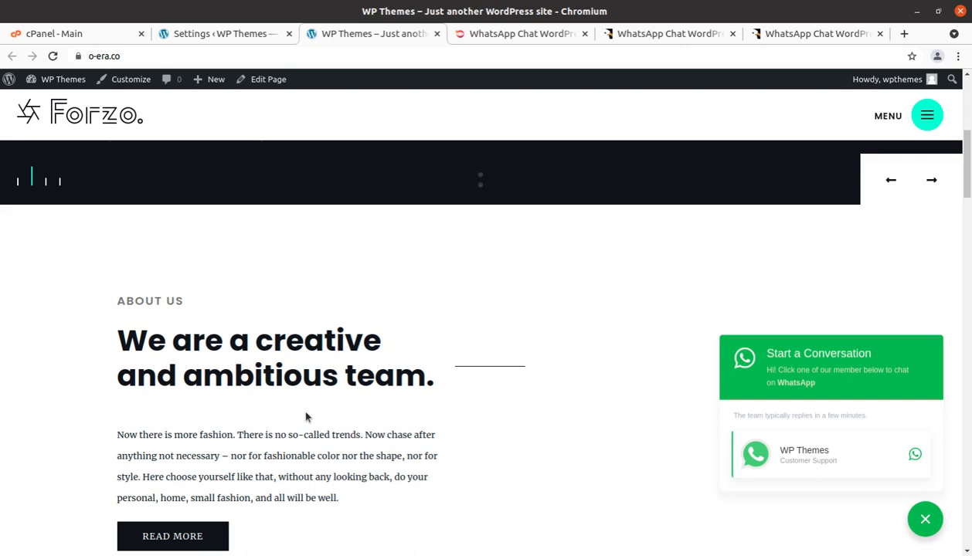
{"action": "scroll", "coordinate": [462, 427], "scroll_direction": "down", "scroll_amount": 3}
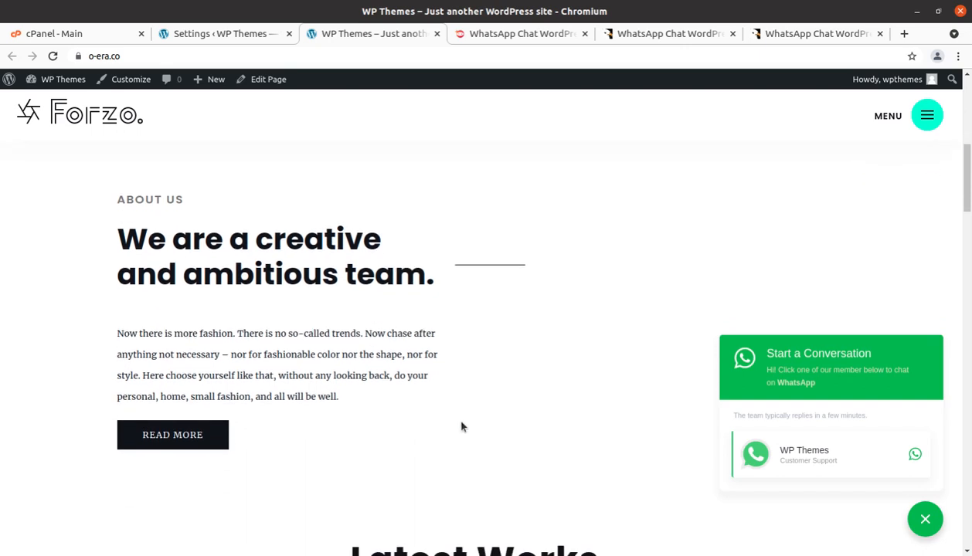